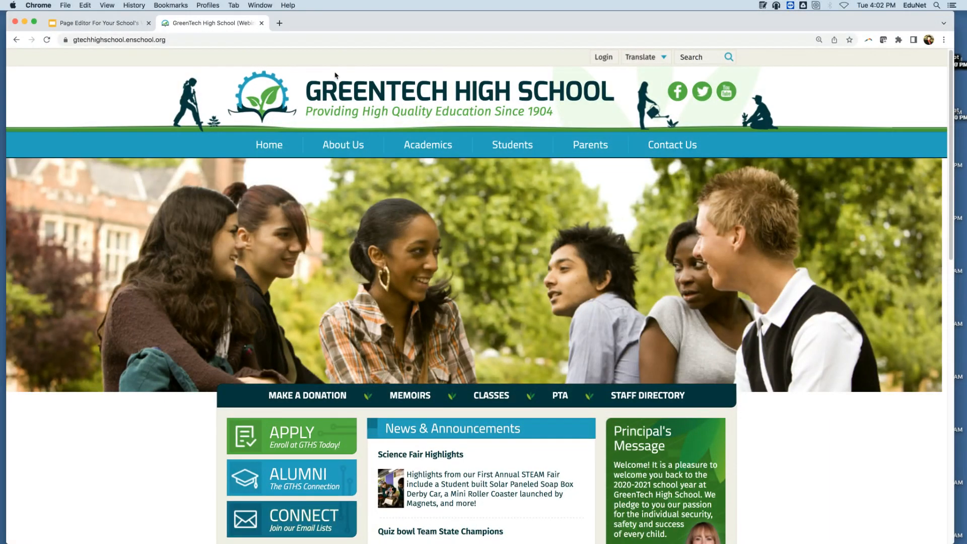
Open the Mission Statement page from the About Us section of the school website
{"action": "left_click", "coordinate": [339, 143]}
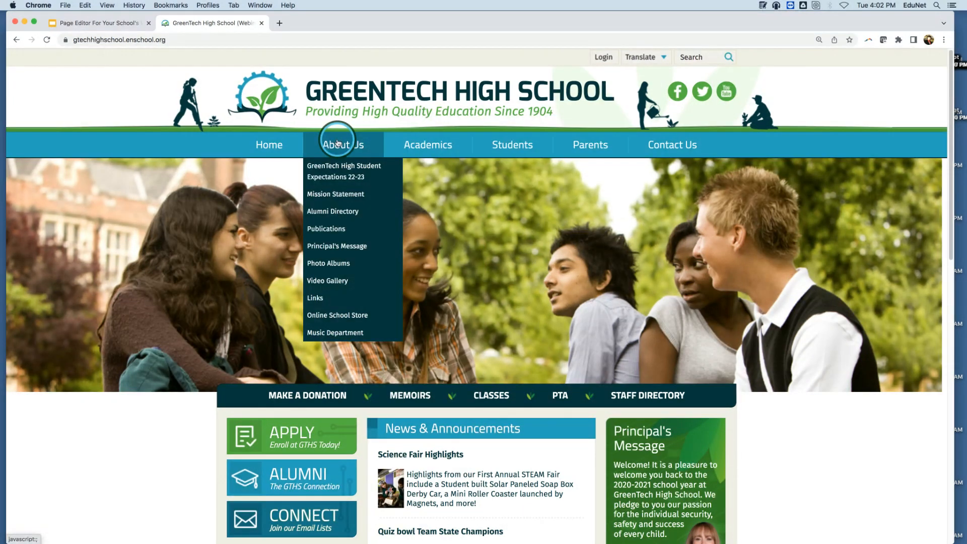
{"action": "left_click", "coordinate": [350, 196]}
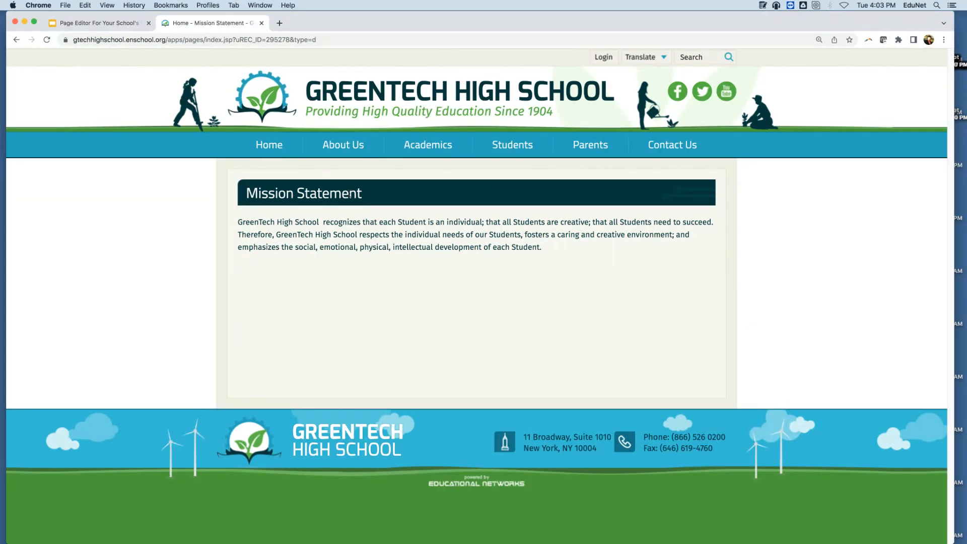
Open the Music Department page from the About Us section and look through its content
{"action": "mouse_move", "coordinate": [436, 149]}
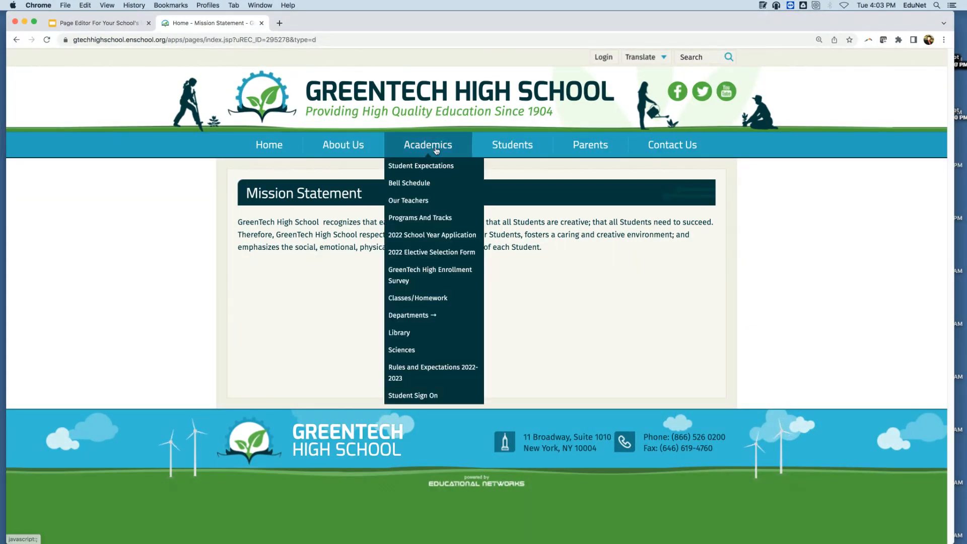
{"action": "mouse_move", "coordinate": [375, 150]}
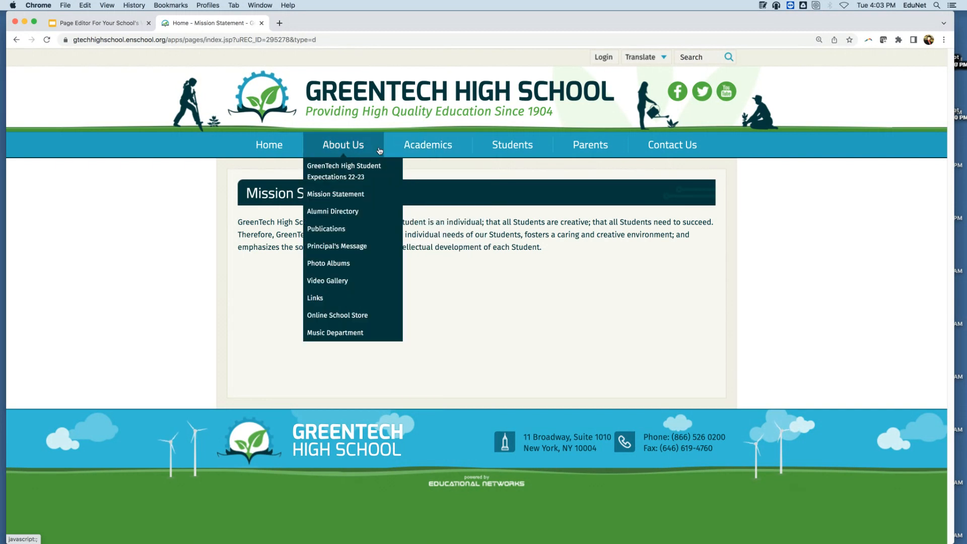
{"action": "left_click", "coordinate": [346, 334]}
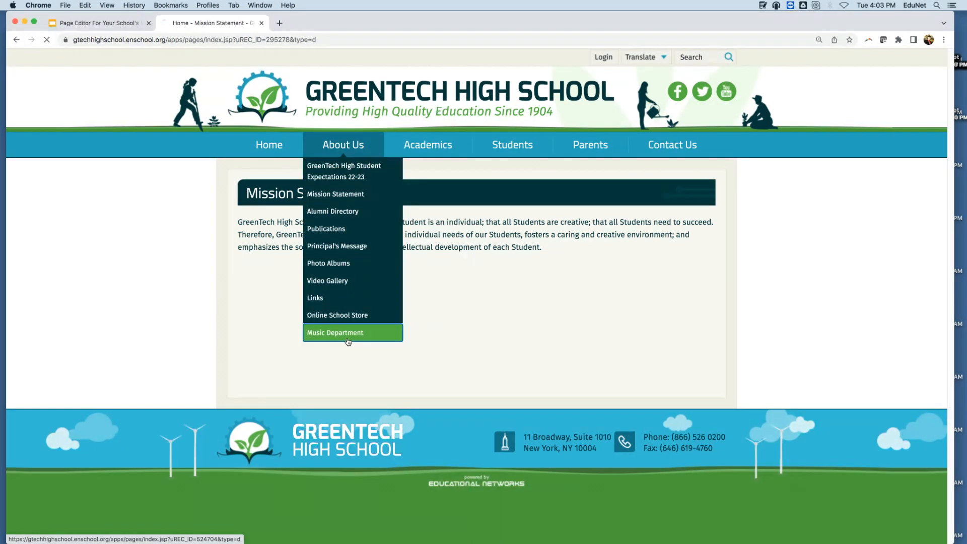
{"action": "scroll", "coordinate": [185, 247], "scroll_direction": "down", "scroll_amount": 1}
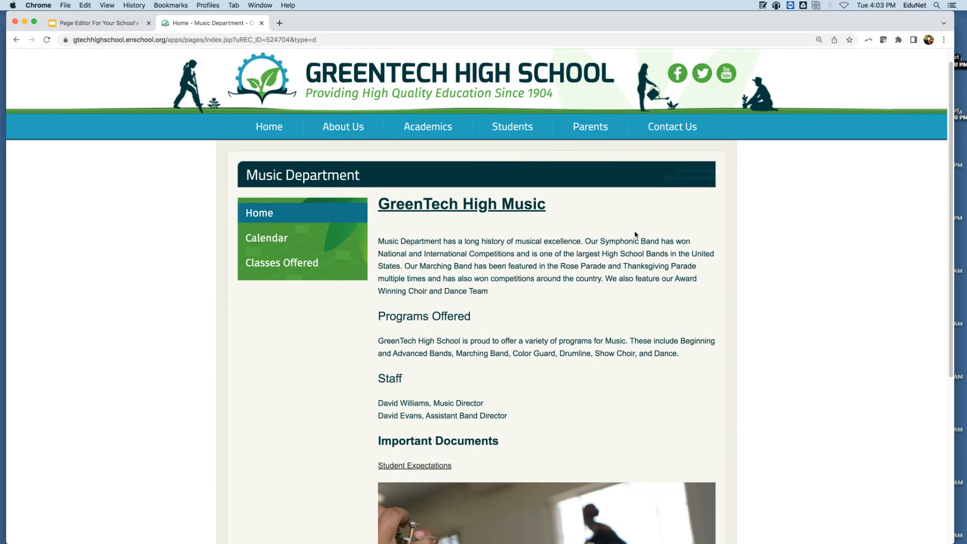
{"action": "scroll", "coordinate": [670, 246], "scroll_direction": "down", "scroll_amount": 3}
View the Music Department's Calendar page and return to the department's Home page
{"action": "left_click", "coordinate": [302, 147]}
{"action": "mouse_move", "coordinate": [298, 145]}
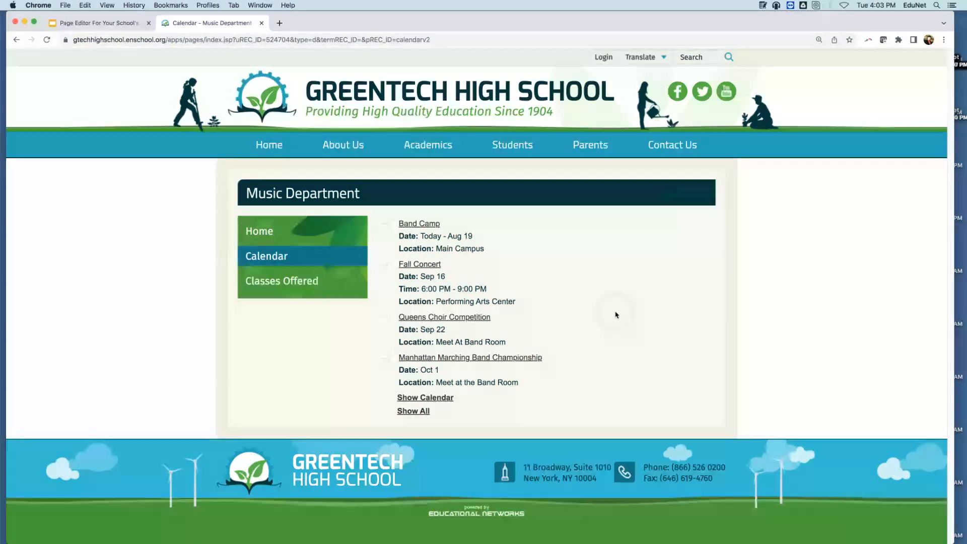
{"action": "left_click", "coordinate": [365, 226]}
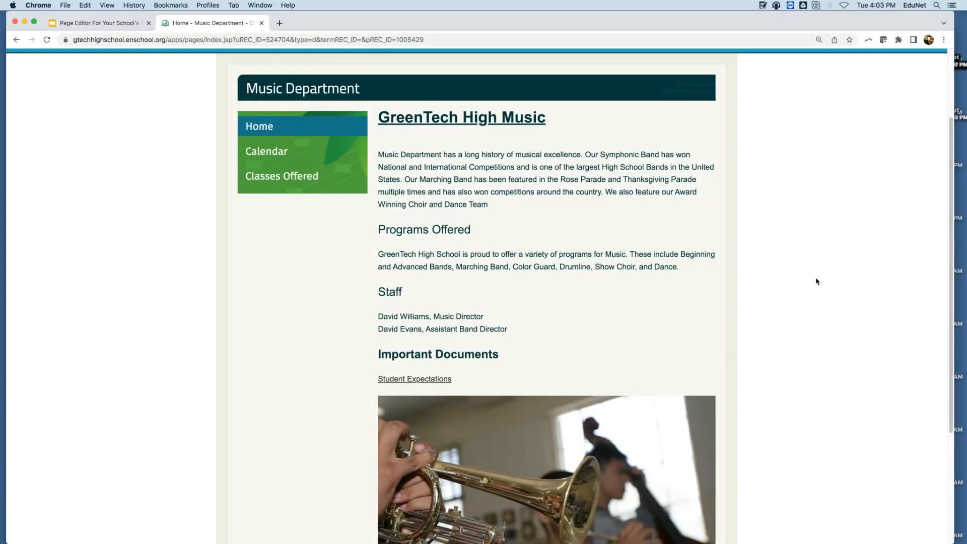
Review the Music Department home page, view its linked Student Expectations document, and return to the page
{"action": "scroll", "coordinate": [816, 281], "scroll_direction": "down", "scroll_amount": 3}
{"action": "scroll", "coordinate": [818, 302], "scroll_direction": "up", "scroll_amount": 3}
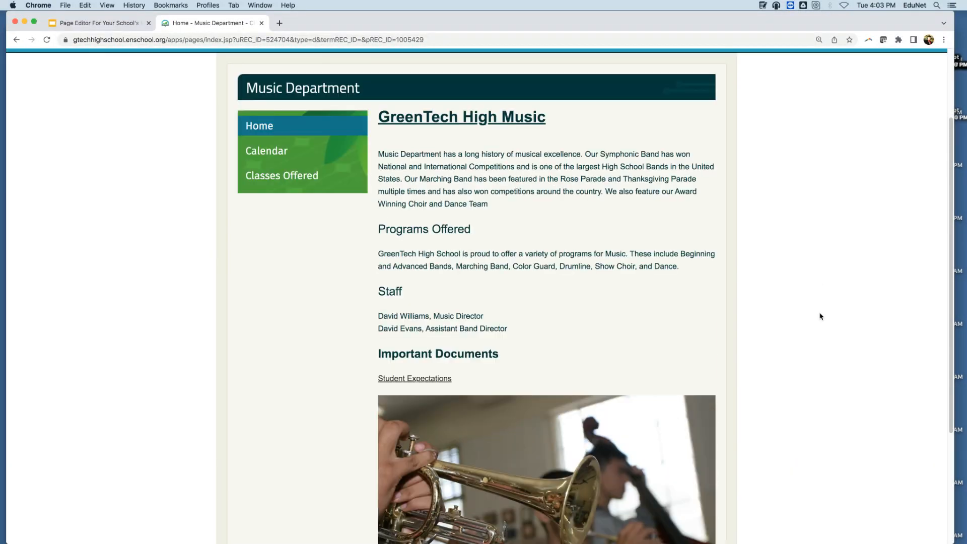
{"action": "scroll", "coordinate": [821, 315], "scroll_direction": "up", "scroll_amount": 1}
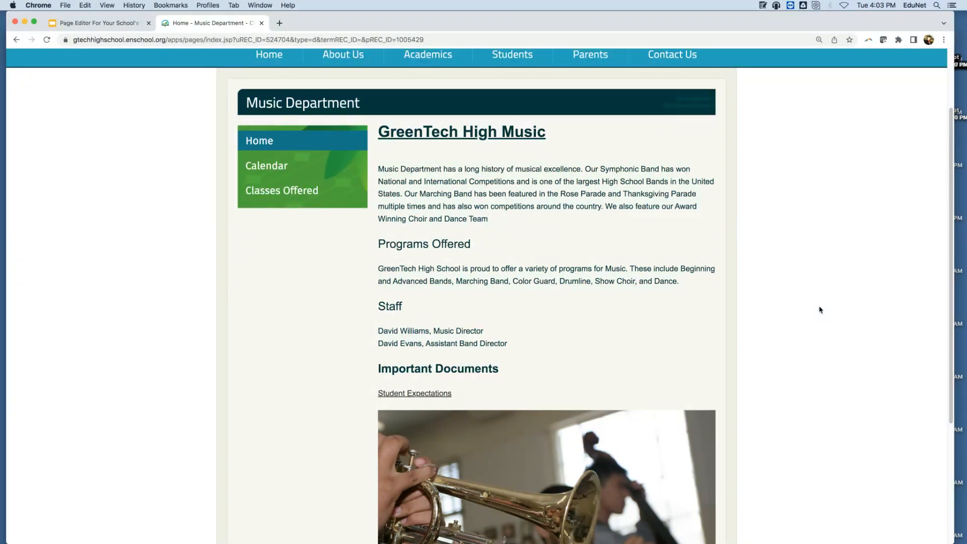
{"action": "scroll", "coordinate": [826, 294], "scroll_direction": "down", "scroll_amount": 3}
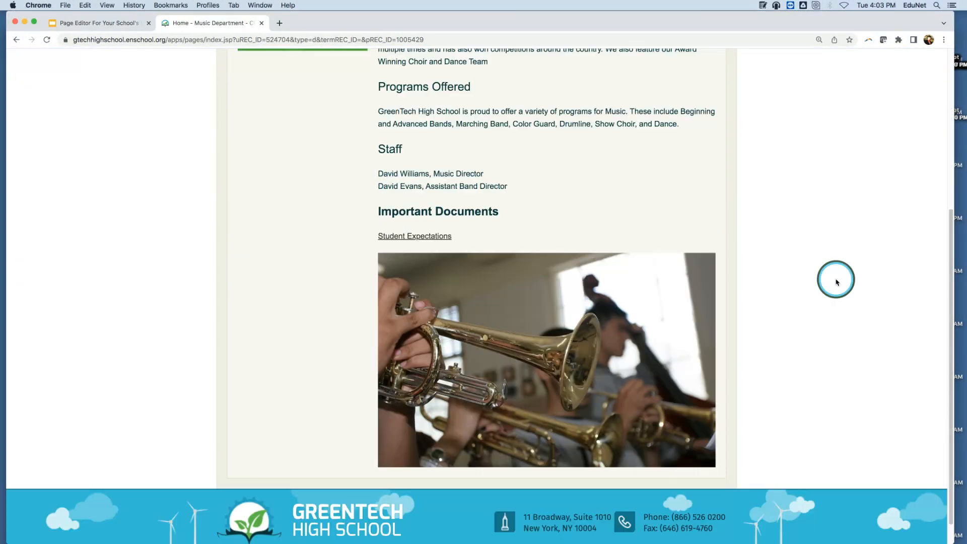
{"action": "left_click", "coordinate": [425, 242]}
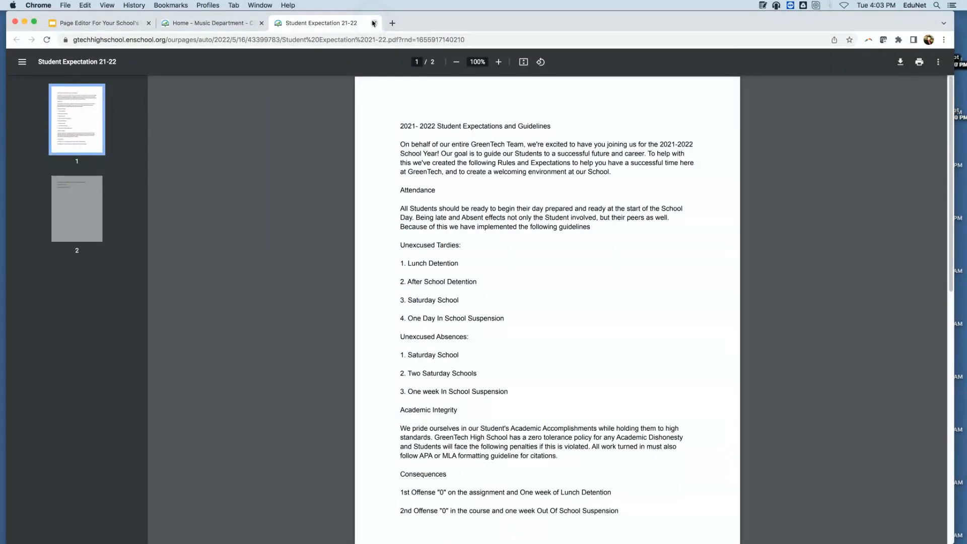
{"action": "left_click", "coordinate": [374, 22]}
{"action": "scroll", "coordinate": [558, 297], "scroll_direction": "up", "scroll_amount": 4}
{"action": "scroll", "coordinate": [558, 297], "scroll_direction": "up", "scroll_amount": 1}
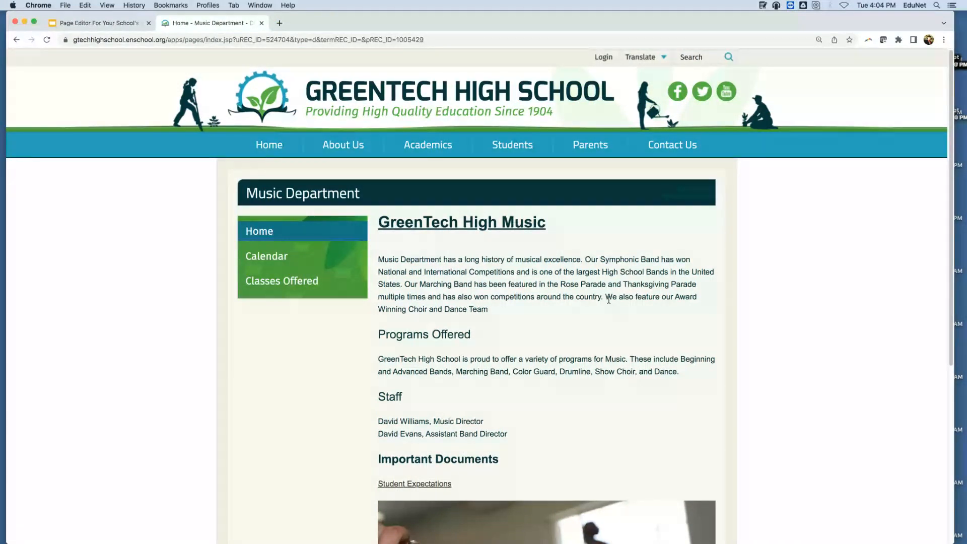
Open the Sciences page from the Students section and examine its text, documents, course schedule table and images
{"action": "mouse_move", "coordinate": [500, 150]}
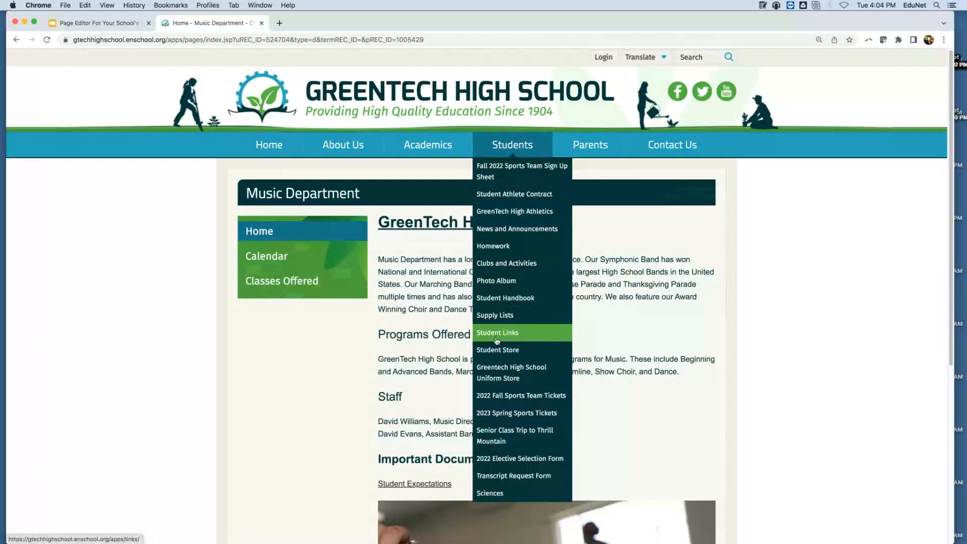
{"action": "scroll", "coordinate": [499, 342], "scroll_direction": "down", "scroll_amount": 2}
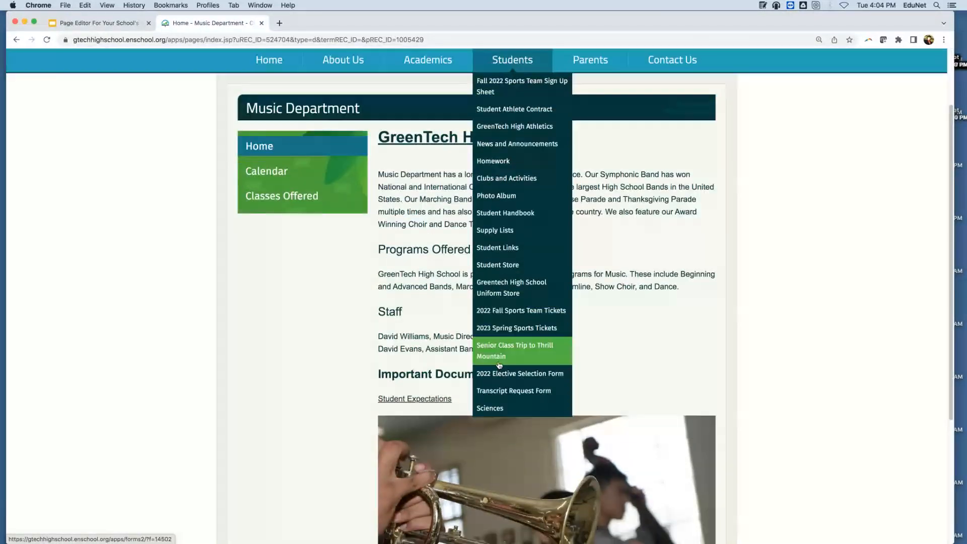
{"action": "left_click", "coordinate": [493, 408]}
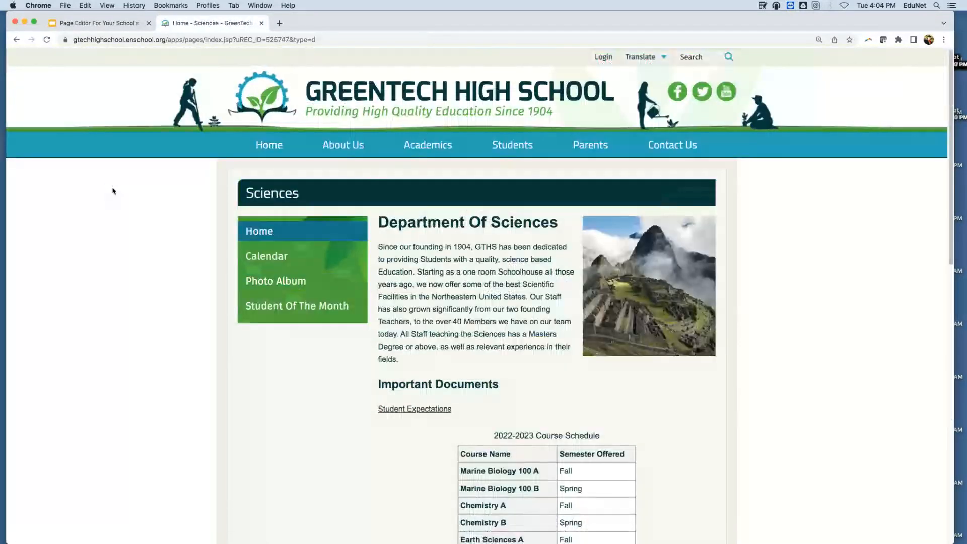
{"action": "scroll", "coordinate": [173, 191], "scroll_direction": "down", "scroll_amount": 5}
{"action": "scroll", "coordinate": [173, 192], "scroll_direction": "up", "scroll_amount": 6}
{"action": "scroll", "coordinate": [675, 405], "scroll_direction": "down", "scroll_amount": 5}
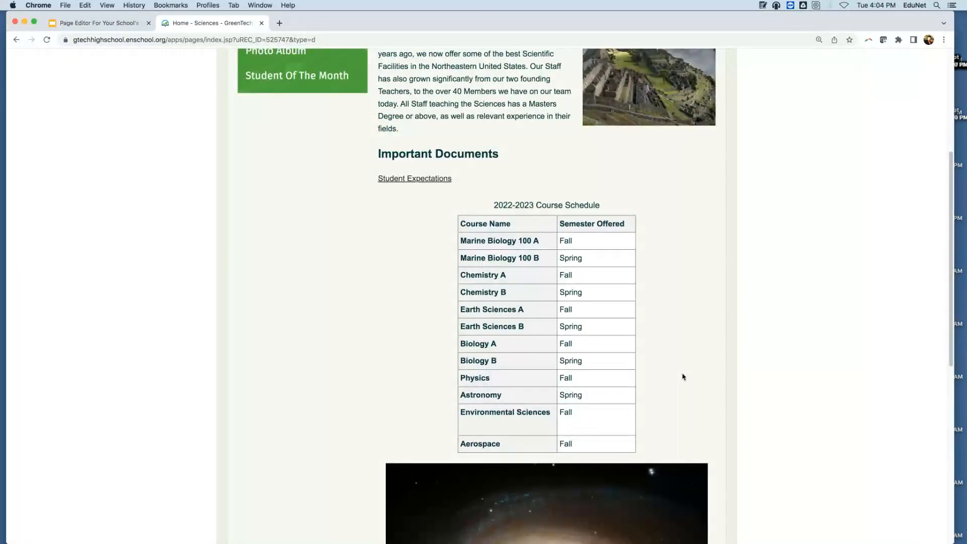
{"action": "scroll", "coordinate": [682, 377], "scroll_direction": "up", "scroll_amount": 1}
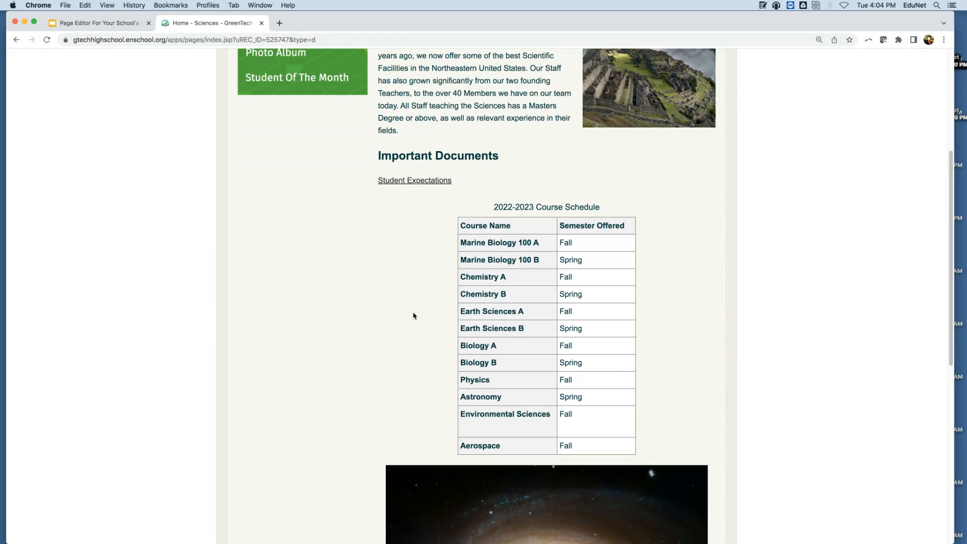
{"action": "scroll", "coordinate": [387, 335], "scroll_direction": "down", "scroll_amount": 6}
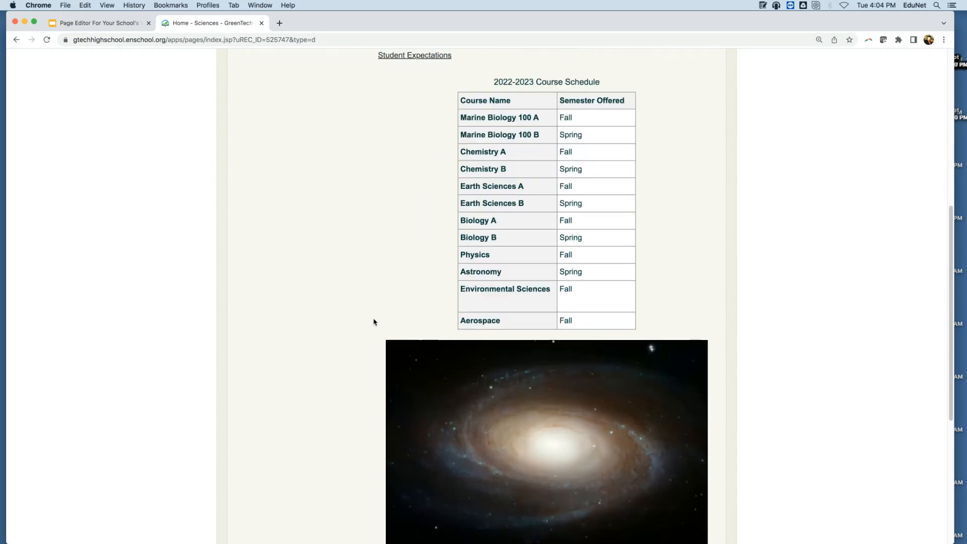
{"action": "scroll", "coordinate": [353, 312], "scroll_direction": "down", "scroll_amount": 2}
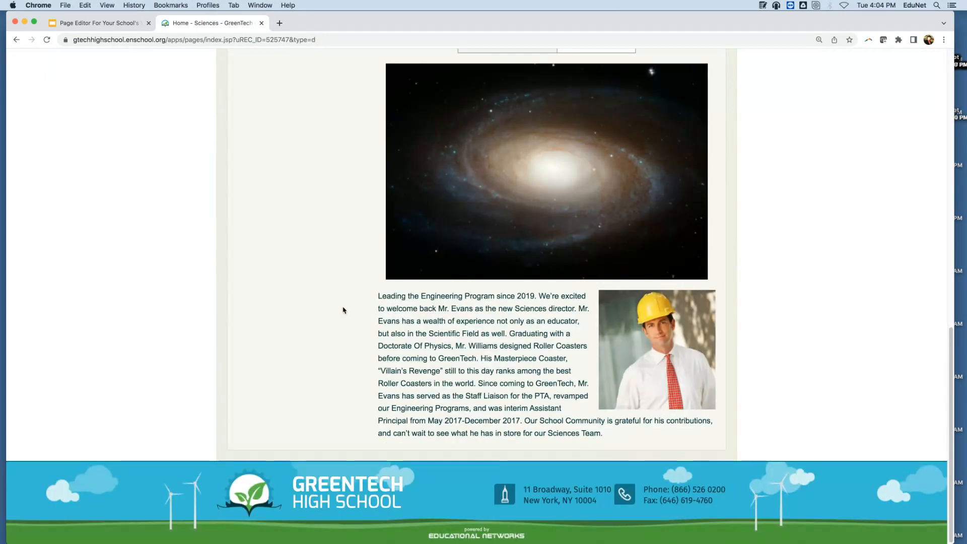
{"action": "scroll", "coordinate": [343, 310], "scroll_direction": "up", "scroll_amount": 10}
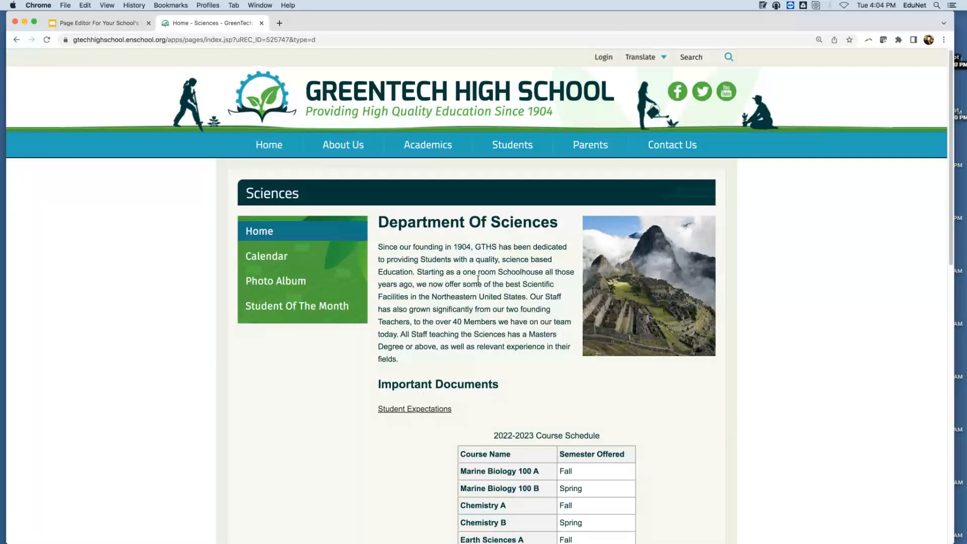
Open the Athletics page from the Parents section, review its tables and mission statement, and view the coach's profile page
{"action": "mouse_move", "coordinate": [578, 155]}
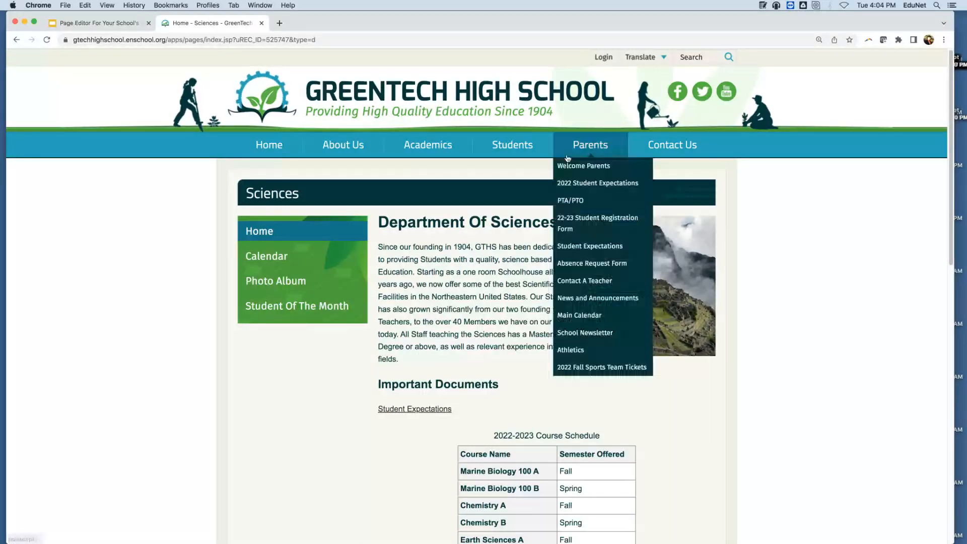
{"action": "left_click", "coordinate": [573, 351]}
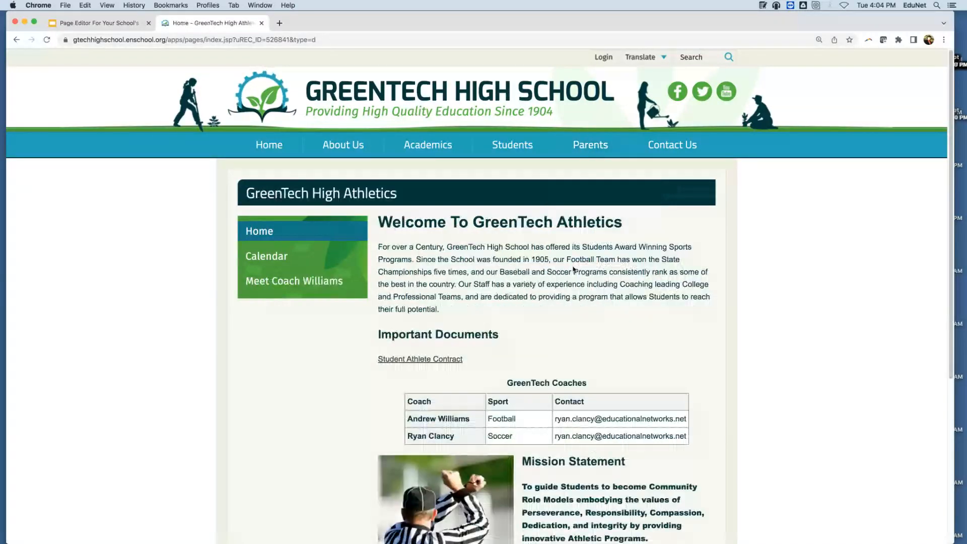
{"action": "scroll", "coordinate": [574, 259], "scroll_direction": "down", "scroll_amount": 5}
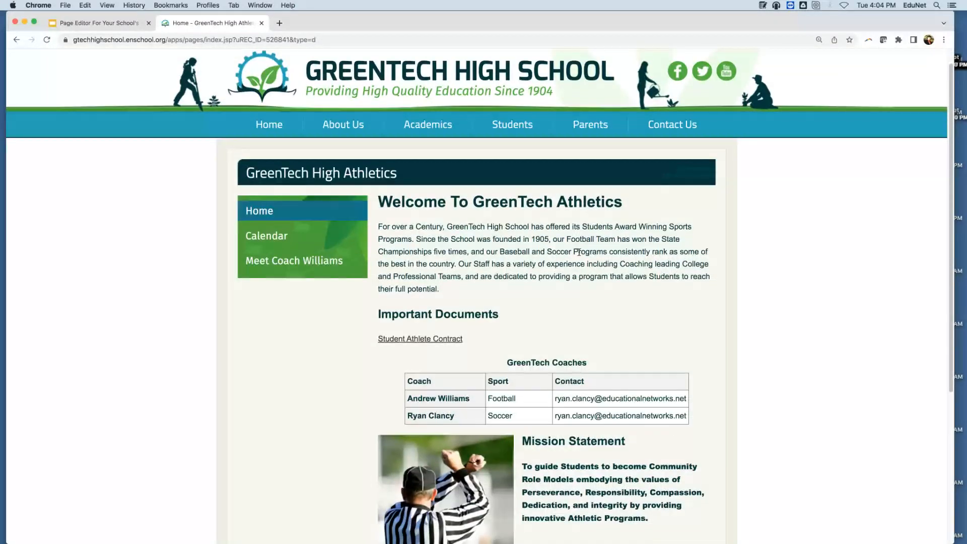
{"action": "scroll", "coordinate": [755, 302], "scroll_direction": "up", "scroll_amount": 2}
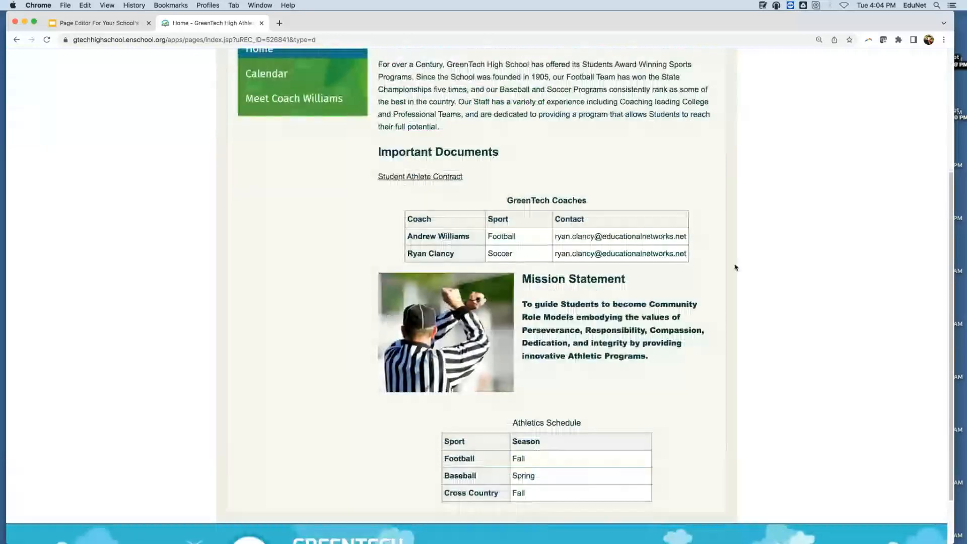
{"action": "left_click", "coordinate": [776, 481]}
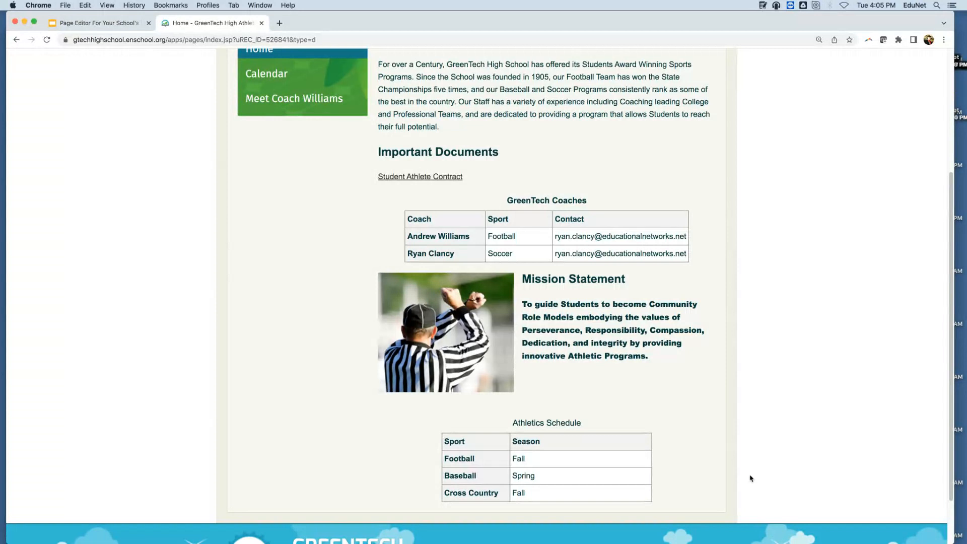
{"action": "scroll", "coordinate": [630, 216], "scroll_direction": "up", "scroll_amount": 4}
{"action": "scroll", "coordinate": [712, 273], "scroll_direction": "down", "scroll_amount": 3}
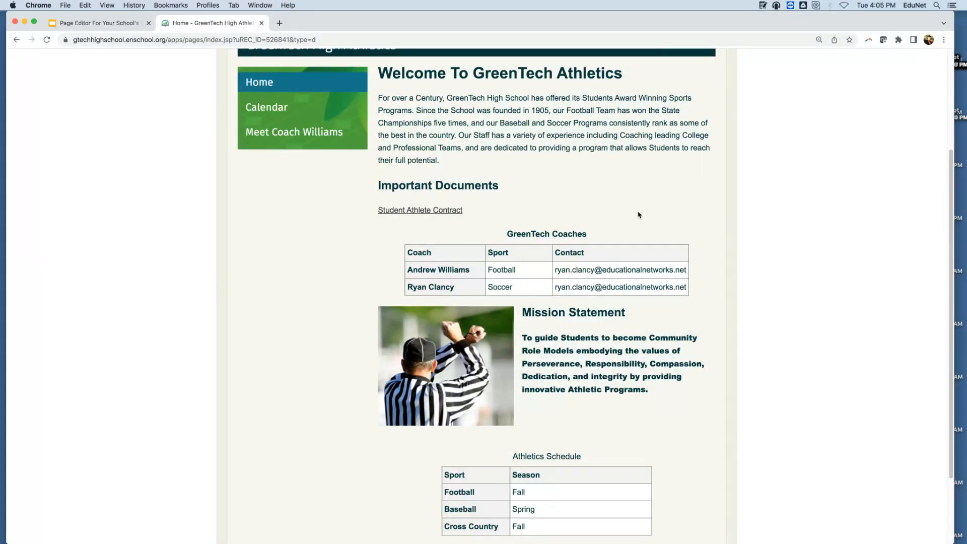
{"action": "left_click", "coordinate": [307, 138]}
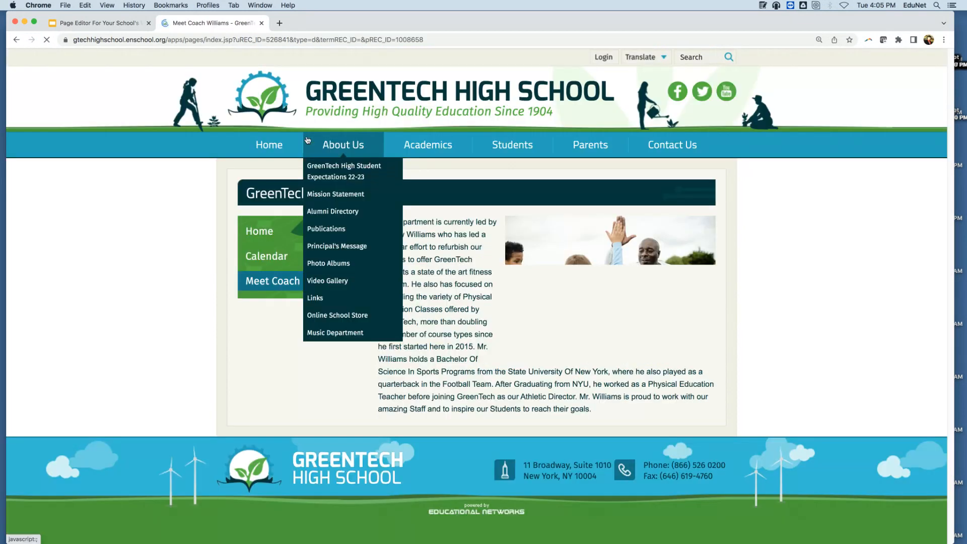
{"action": "left_click", "coordinate": [846, 72]}
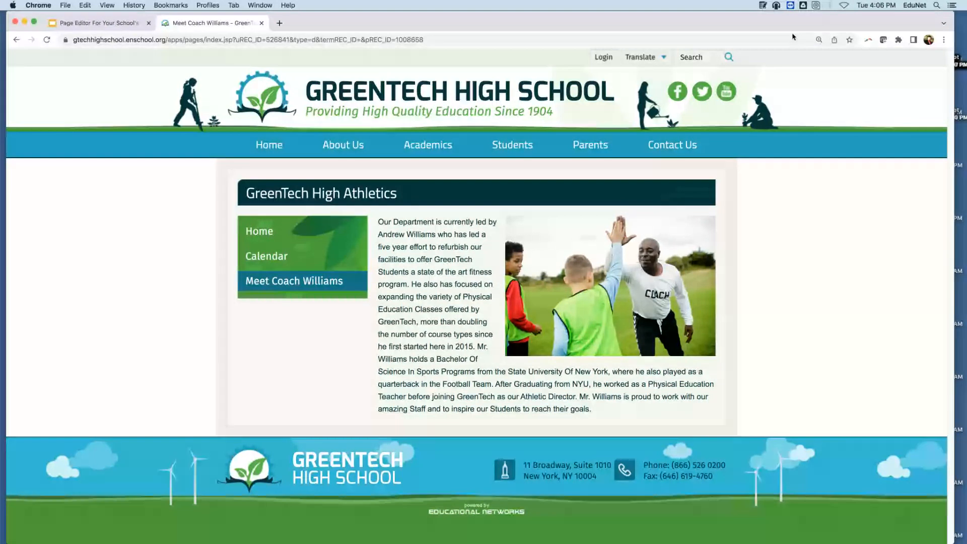
Return to the school's home page and log in with the account username and password
{"action": "left_click", "coordinate": [433, 90]}
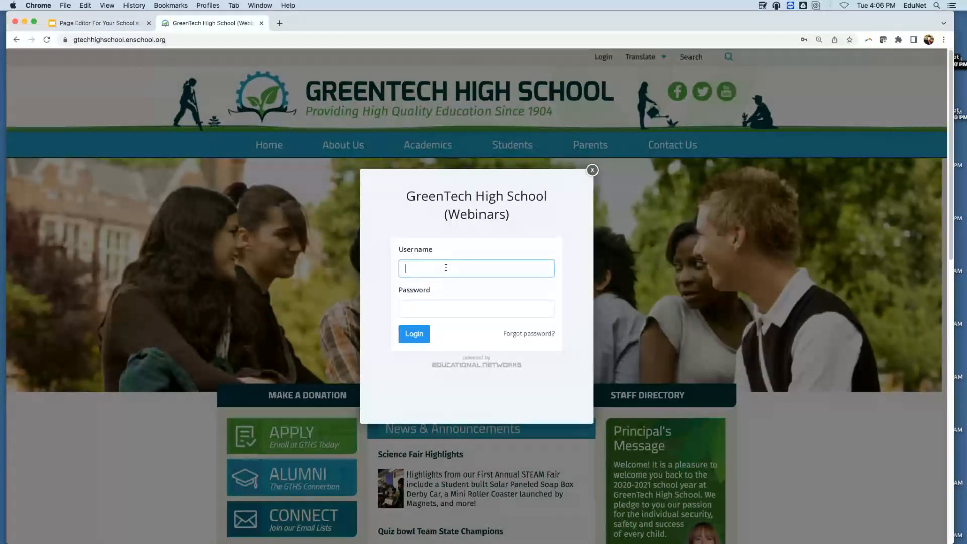
{"action": "left_click", "coordinate": [445, 267]}
{"action": "left_click", "coordinate": [470, 297]}
{"action": "left_click", "coordinate": [413, 334]}
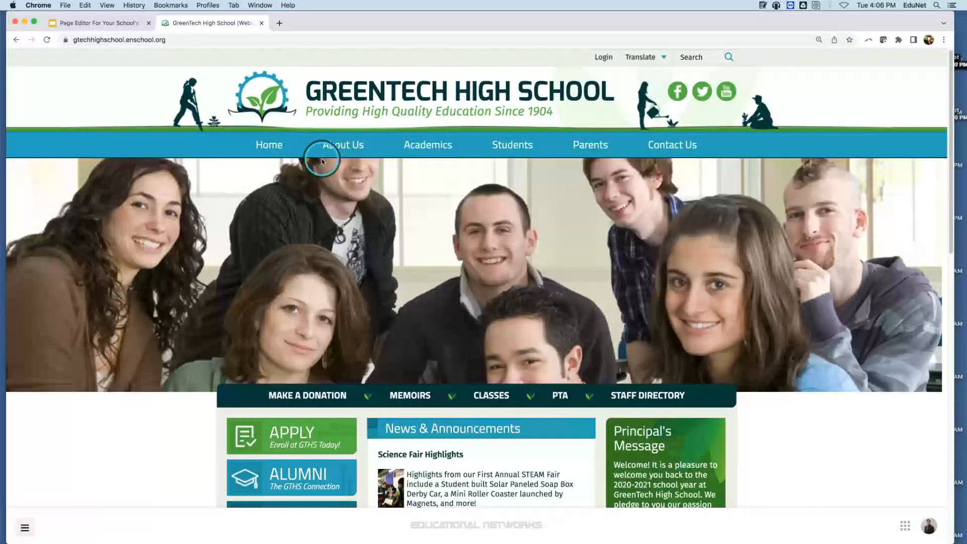
Open the Mission Statement page as a logged-in editor, select its body text to show the formatting options, and clear the selection
{"action": "left_click", "coordinate": [351, 146]}
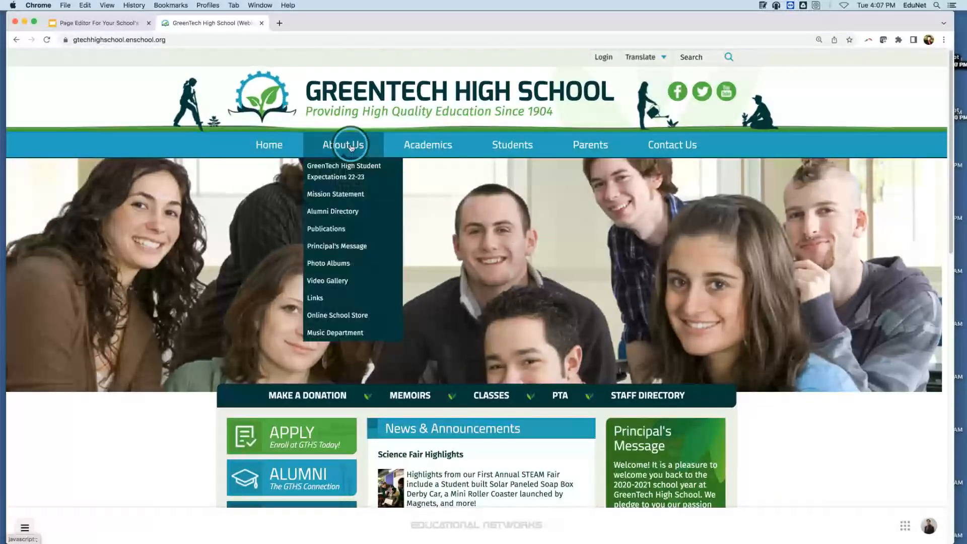
{"action": "left_click", "coordinate": [352, 191]}
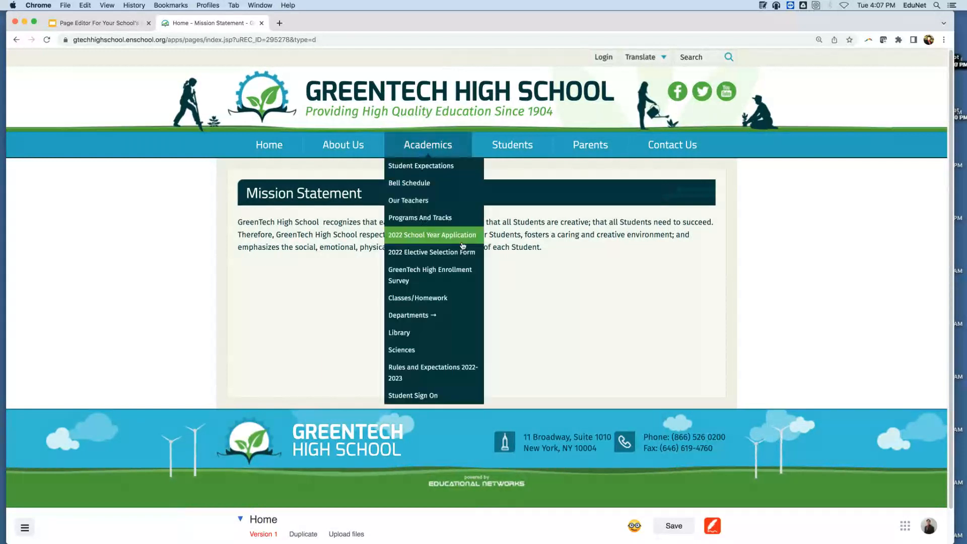
{"action": "left_click_drag", "start_coordinate": [542, 247], "coordinate": [374, 201]}
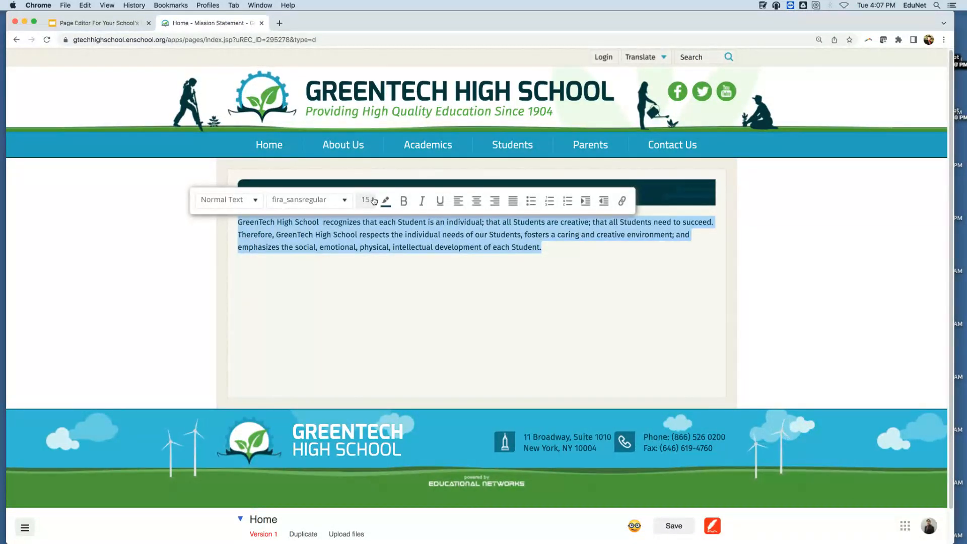
{"action": "left_click", "coordinate": [627, 293]}
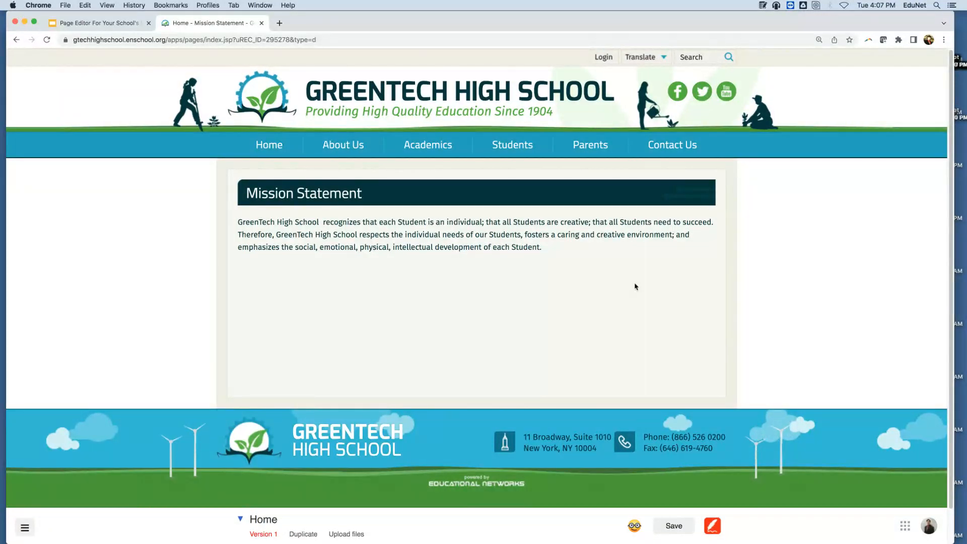
Insert a centered photo block above the mission statement text
{"action": "right_click", "coordinate": [577, 244]}
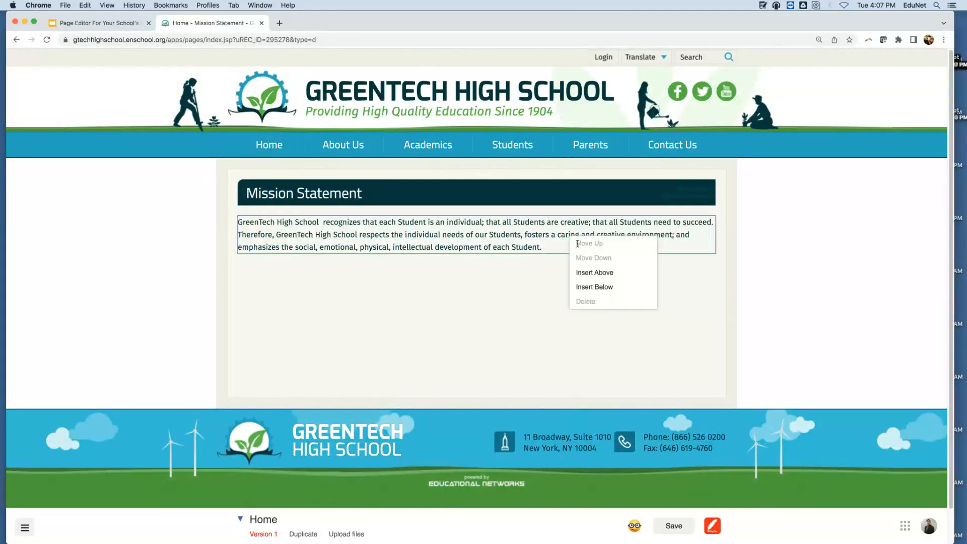
{"action": "left_click", "coordinate": [610, 276]}
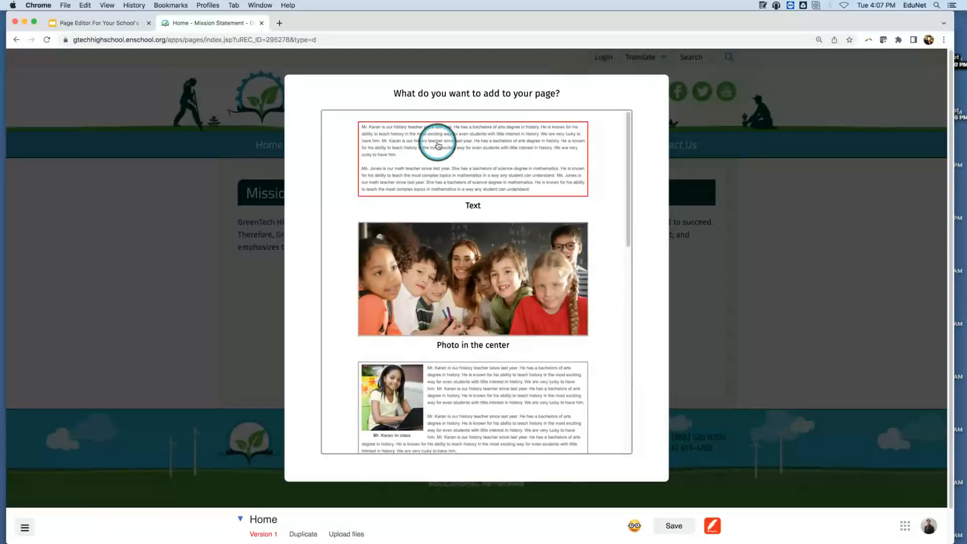
{"action": "scroll", "coordinate": [441, 229], "scroll_direction": "down", "scroll_amount": 4}
{"action": "scroll", "coordinate": [441, 211], "scroll_direction": "down", "scroll_amount": 3}
{"action": "scroll", "coordinate": [448, 287], "scroll_direction": "up", "scroll_amount": 6}
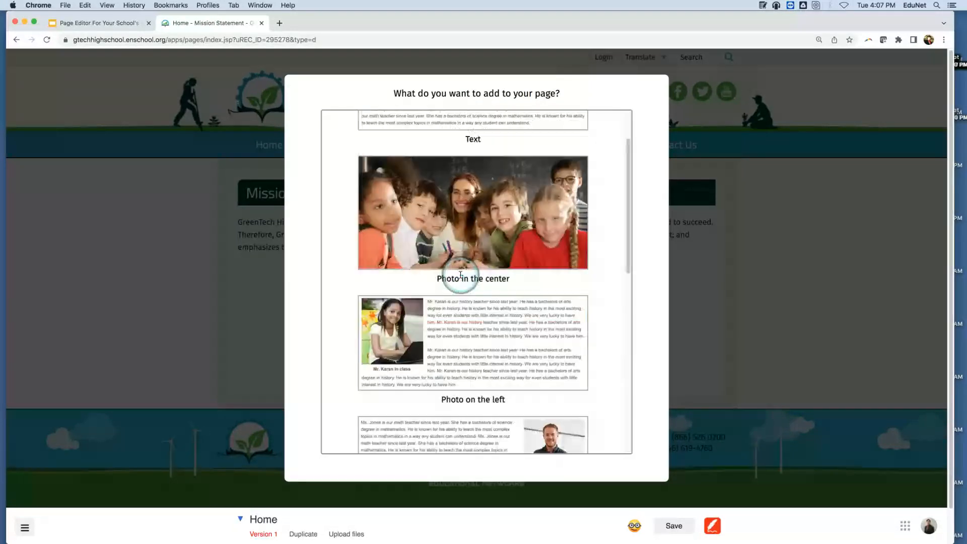
{"action": "left_click", "coordinate": [480, 241]}
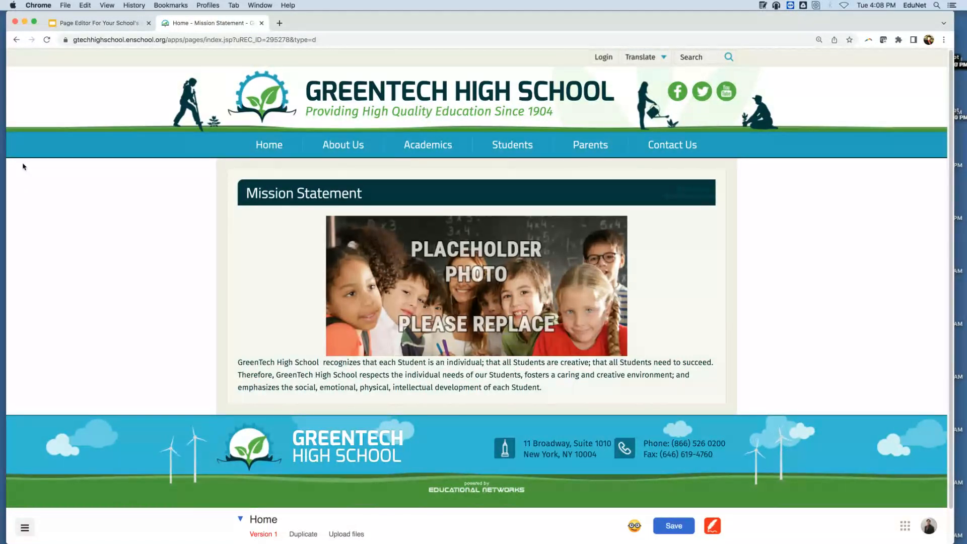
Switch to Finder, open the Documents folder and look through its files for the photos
{"action": "mouse_move", "coordinate": [40, 542]}
{"action": "left_click", "coordinate": [137, 527]}
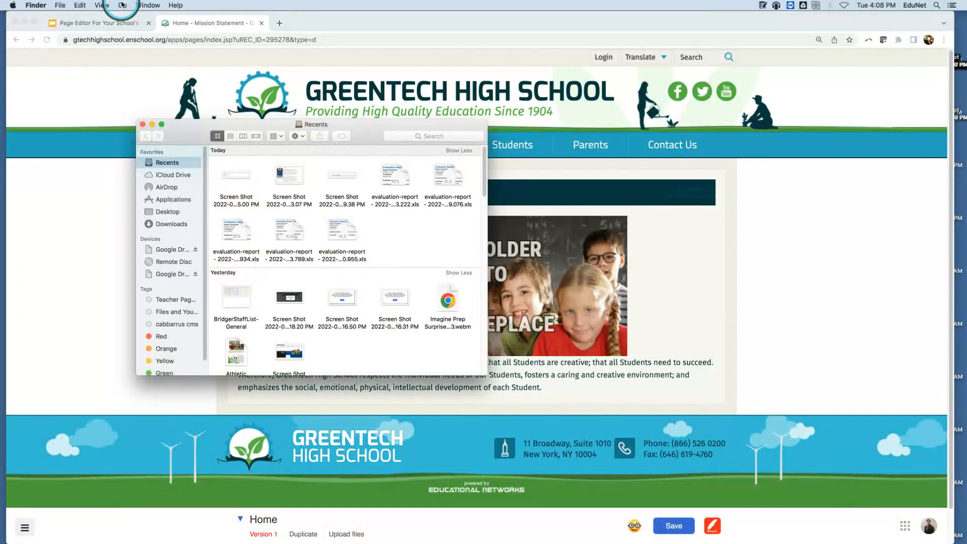
{"action": "left_click", "coordinate": [122, 6]}
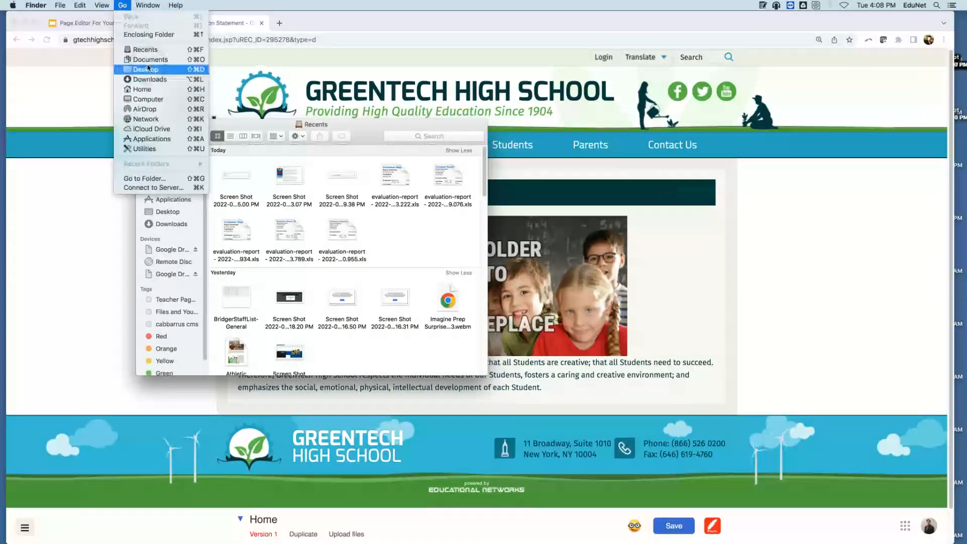
{"action": "left_click", "coordinate": [149, 59]}
{"action": "scroll", "coordinate": [421, 254], "scroll_direction": "down", "scroll_amount": 10}
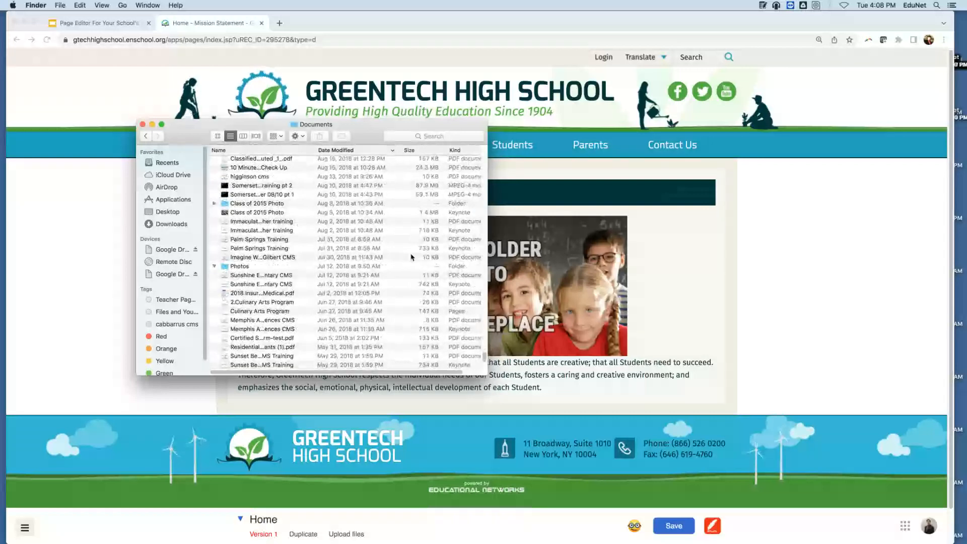
{"action": "scroll", "coordinate": [259, 265], "scroll_direction": "down", "scroll_amount": 6}
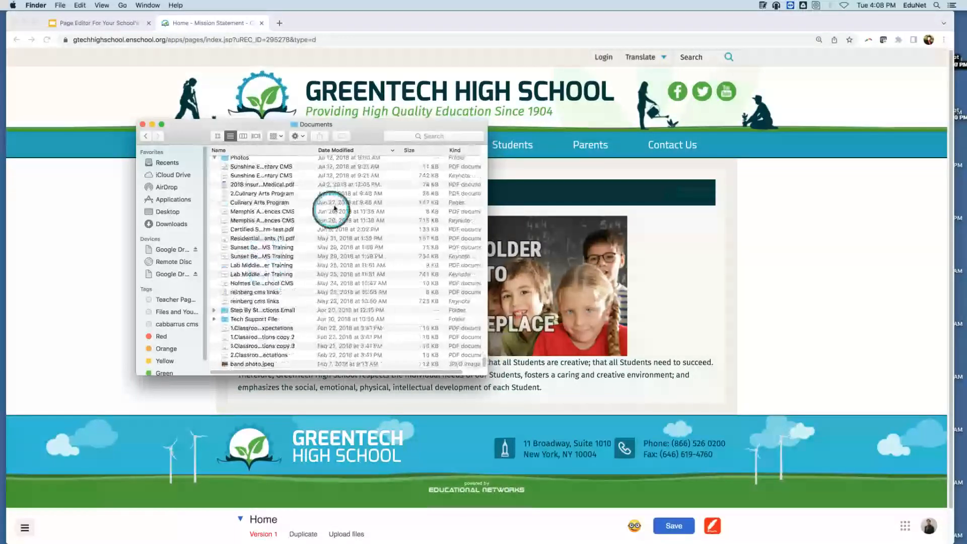
Search the Documents folder for "Photos", open the Photos 2021 folder and show its contents as icons
{"action": "left_click", "coordinate": [442, 135]}
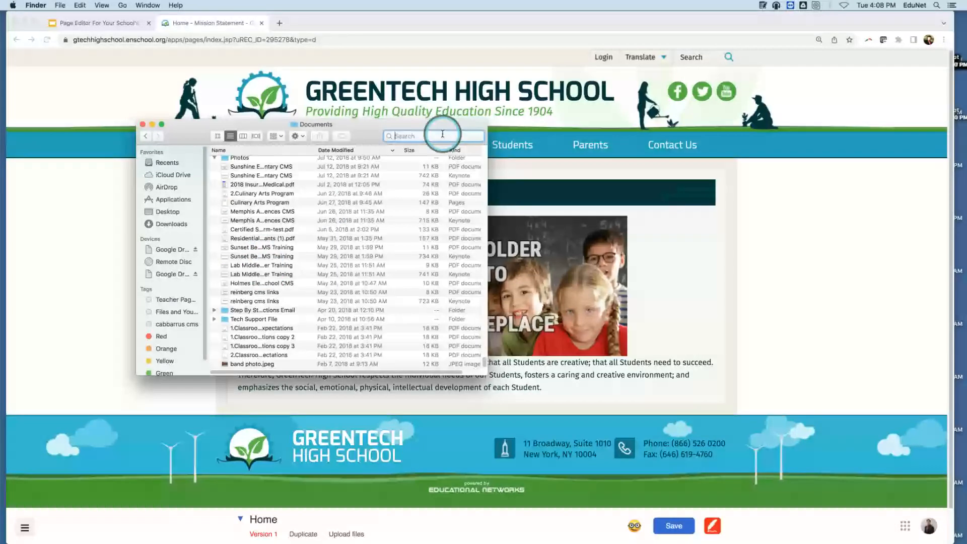
{"action": "type", "text": "Photos"}
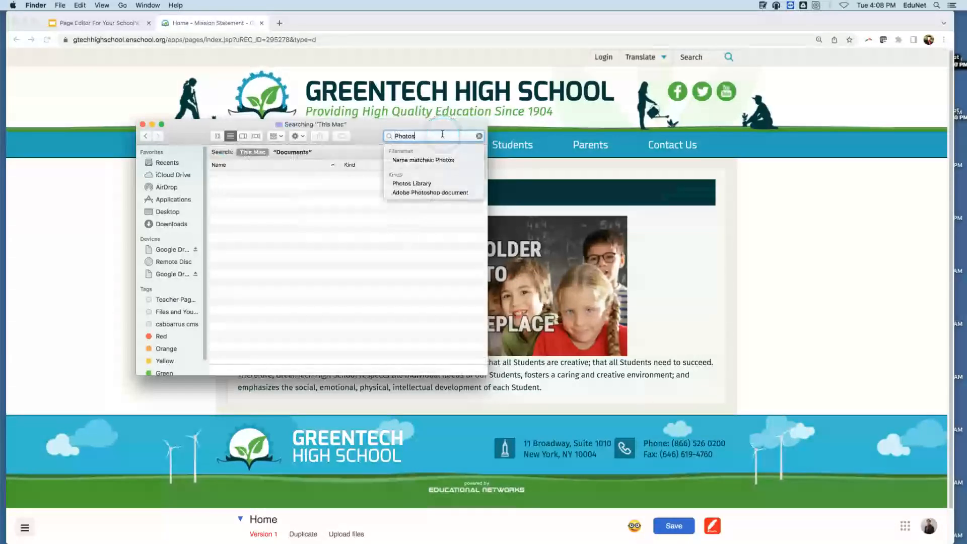
{"action": "left_click", "coordinate": [310, 152]}
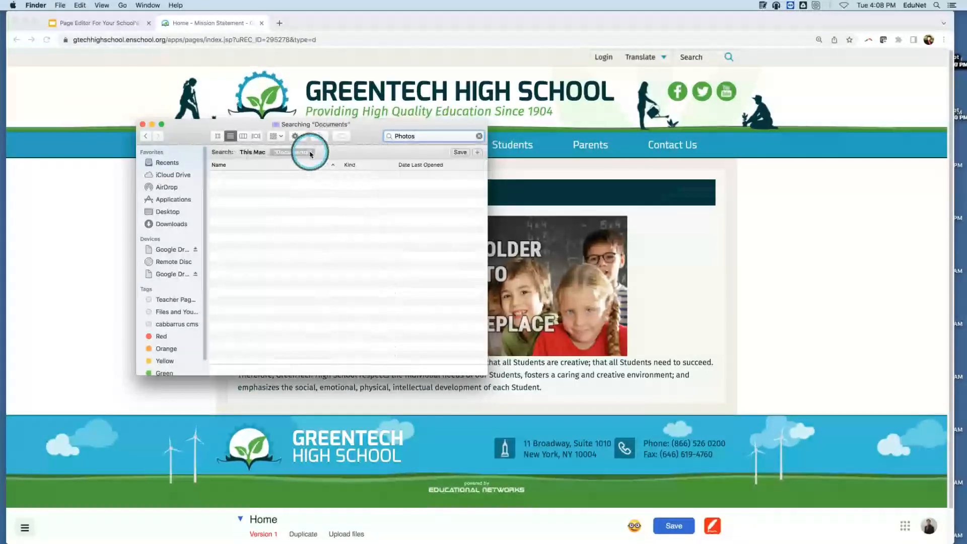
{"action": "left_click_drag", "start_coordinate": [486, 174], "coordinate": [473, 302]}
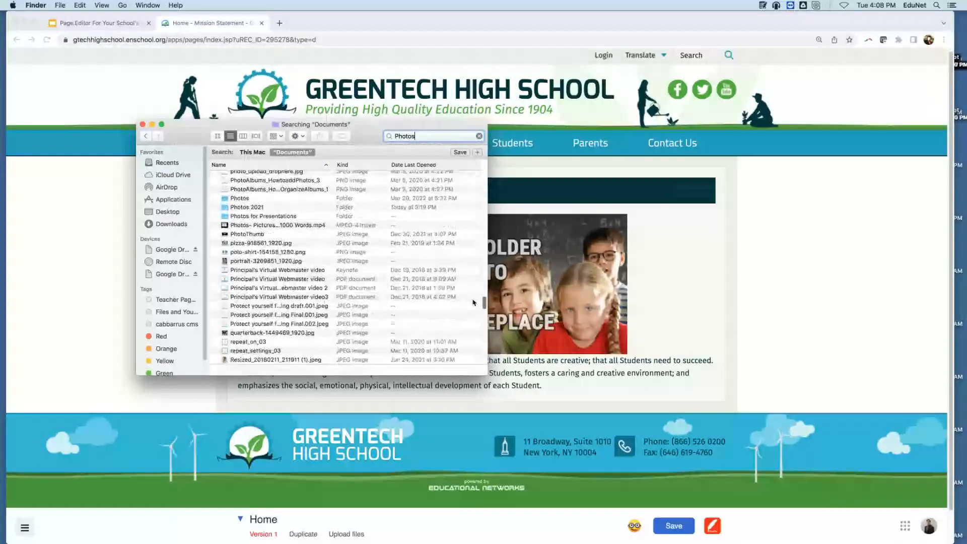
{"action": "double_click", "coordinate": [247, 207]}
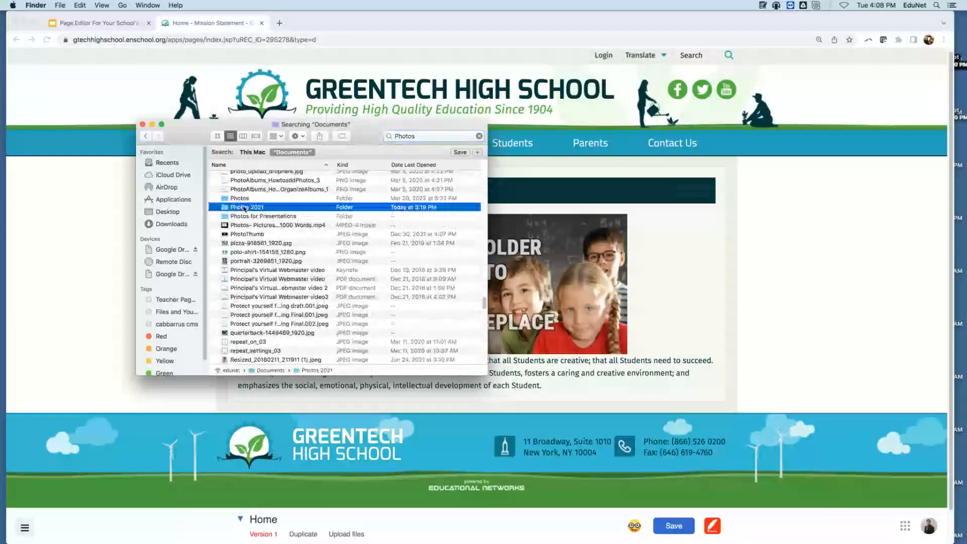
{"action": "left_click", "coordinate": [217, 136]}
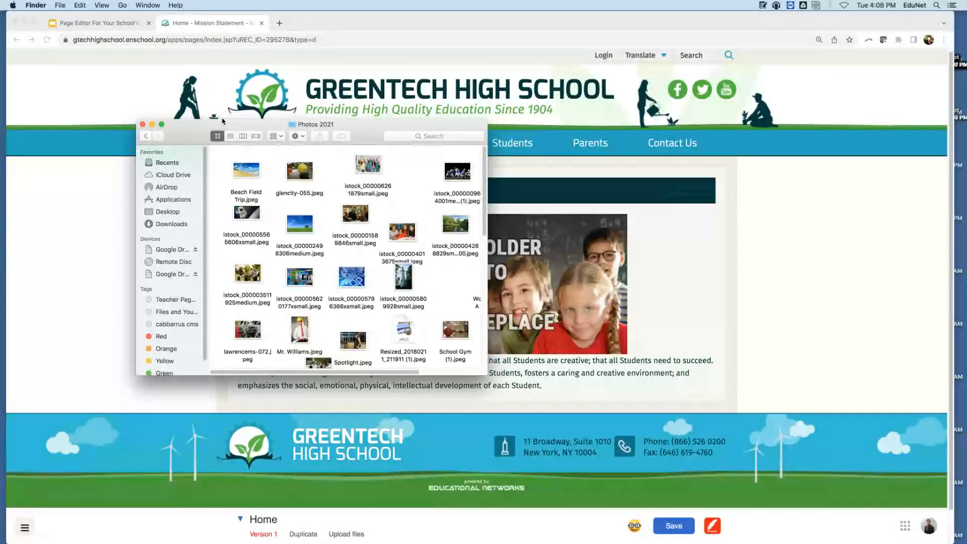
{"action": "left_click_drag", "start_coordinate": [210, 123], "coordinate": [147, 92]}
{"action": "left_click_drag", "start_coordinate": [322, 40], "coordinate": [71, 40]}
{"action": "left_click", "coordinate": [135, 269]}
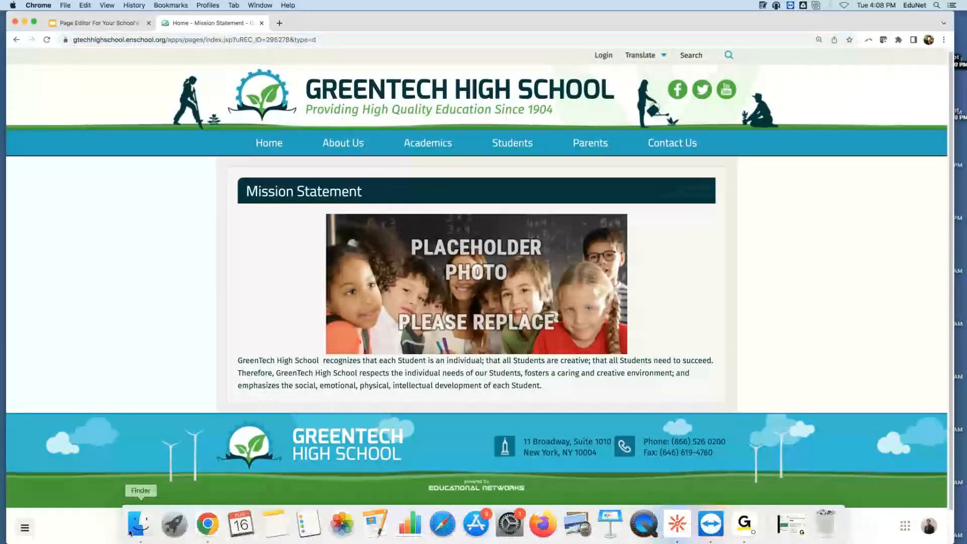
{"action": "left_click", "coordinate": [139, 533]}
{"action": "scroll", "coordinate": [260, 137], "scroll_direction": "down", "scroll_amount": 1}
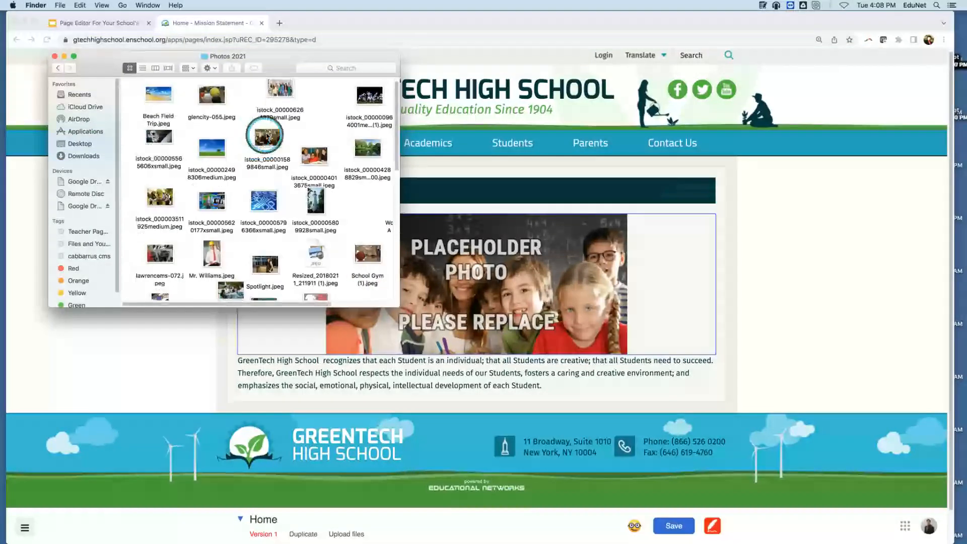
{"action": "left_click_drag", "start_coordinate": [163, 51], "coordinate": [66, 43]}
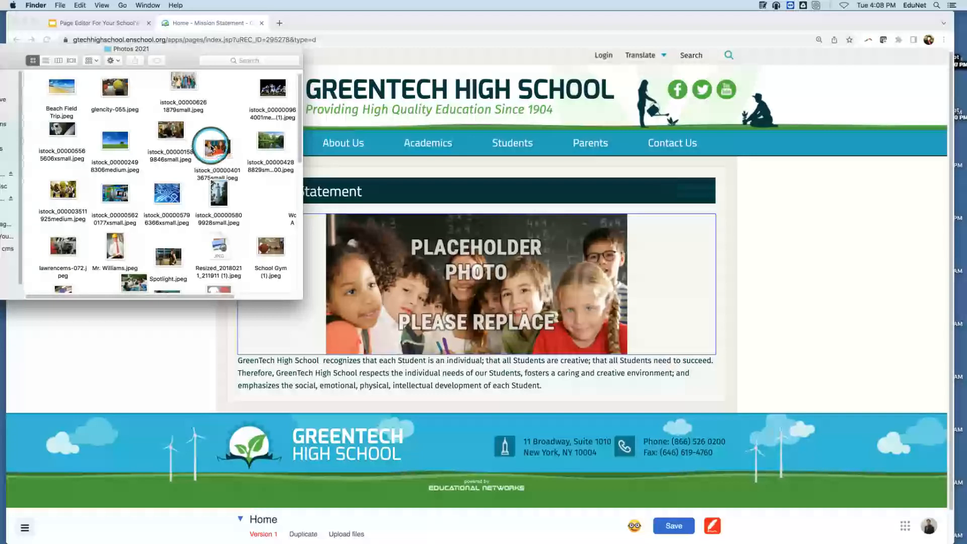
{"action": "left_click", "coordinate": [212, 147]}
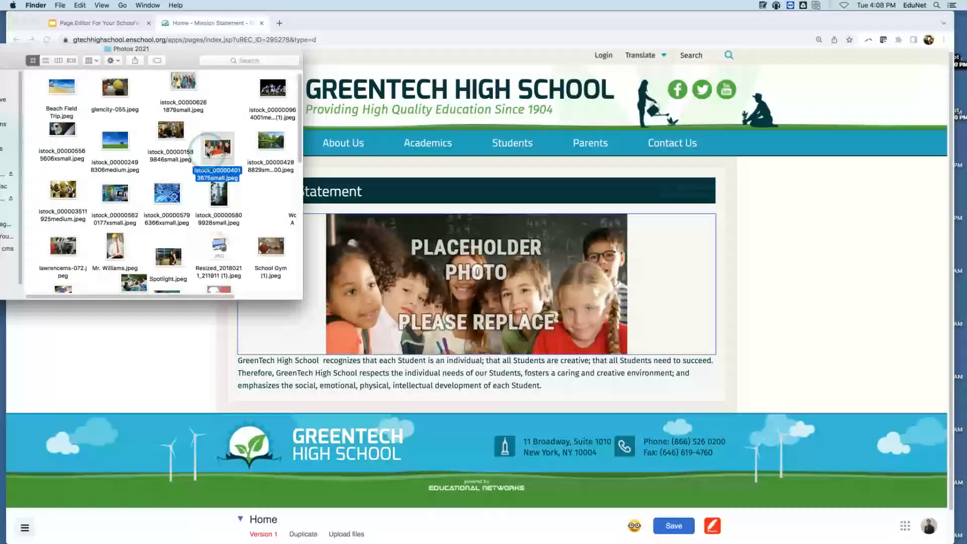
{"action": "left_click_drag", "start_coordinate": [211, 147], "coordinate": [492, 262]}
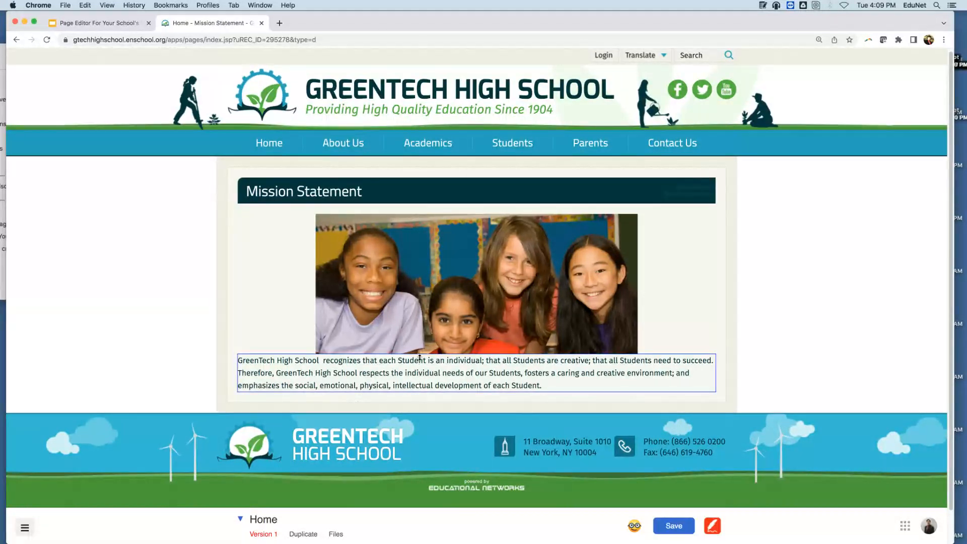
{"action": "left_click_drag", "start_coordinate": [420, 356], "coordinate": [417, 371]}
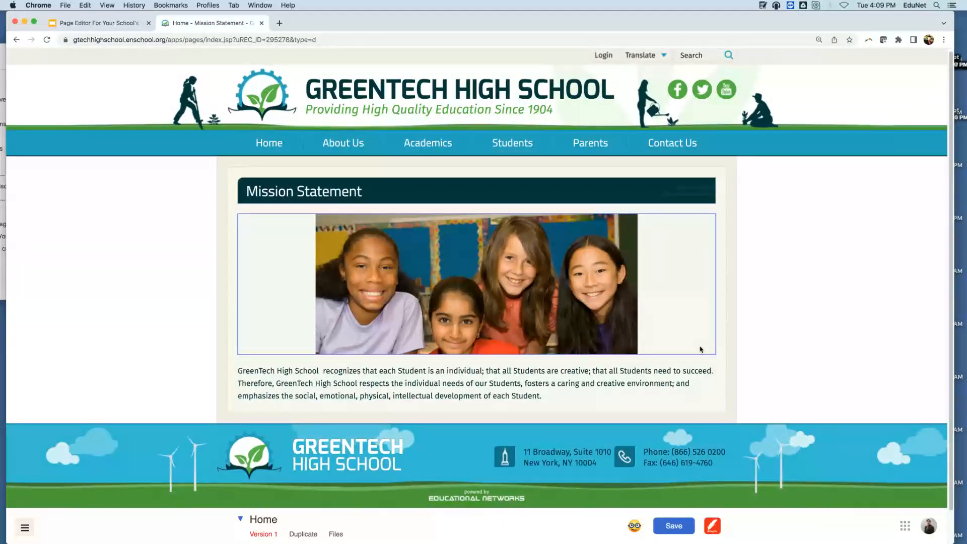
Move the mission statement text above the photo and add a small gap between them
{"action": "right_click", "coordinate": [692, 387]}
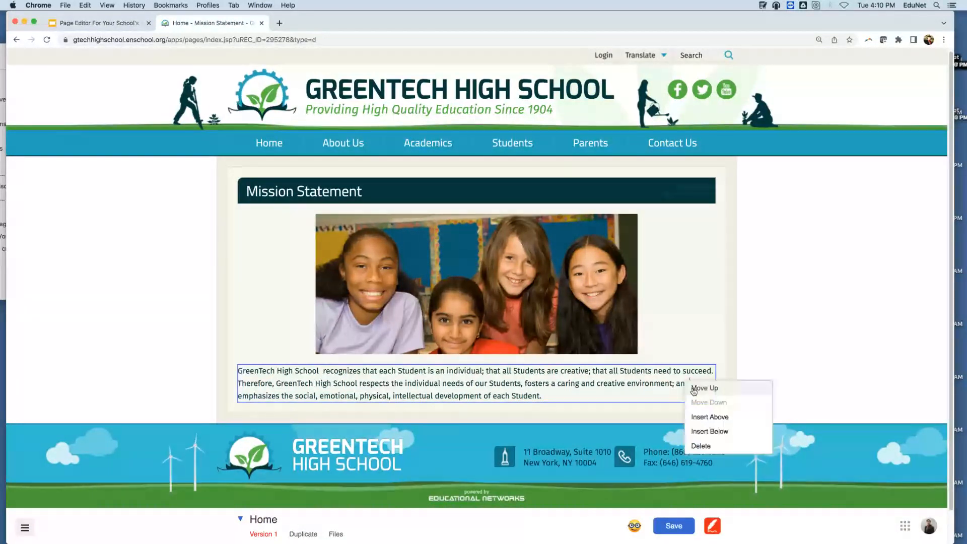
{"action": "left_click", "coordinate": [712, 393]}
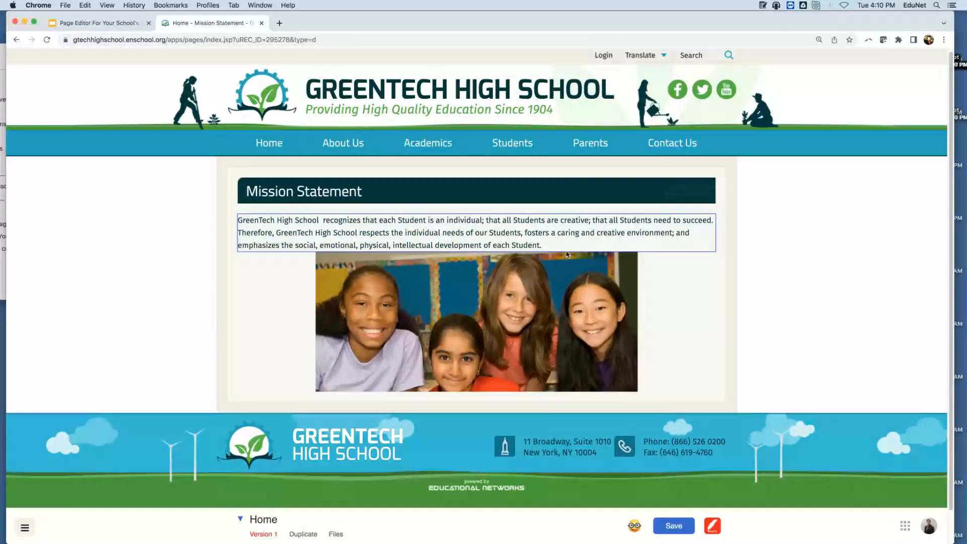
{"action": "left_click_drag", "start_coordinate": [567, 253], "coordinate": [561, 259]}
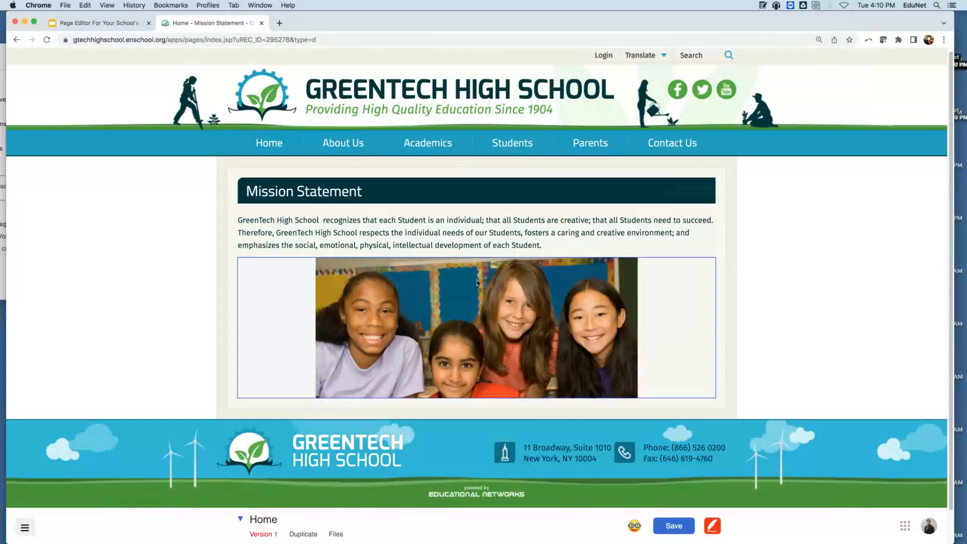
Save the changes to the Mission Statement page and return to the school's home page
{"action": "mouse_move", "coordinate": [305, 142]}
{"action": "left_click", "coordinate": [335, 86]}
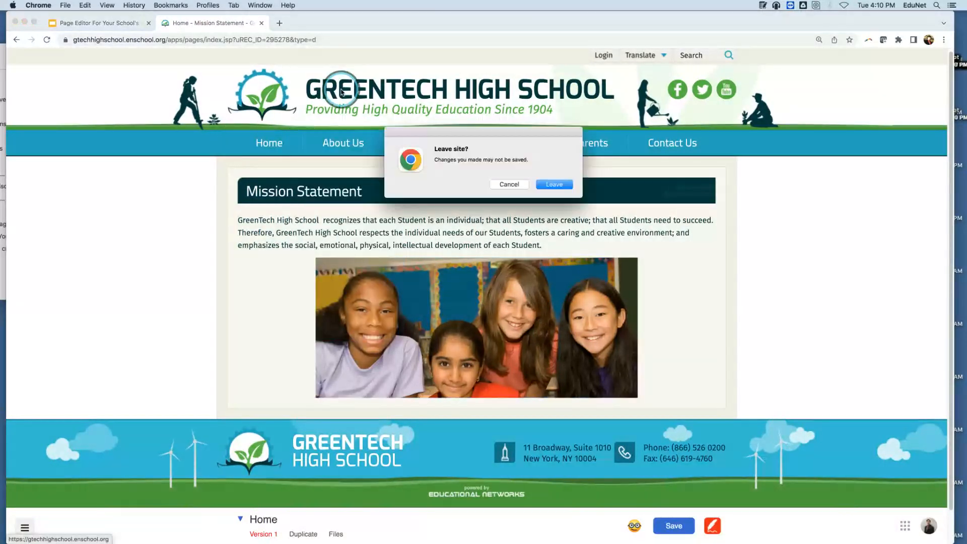
{"action": "left_click", "coordinate": [523, 185]}
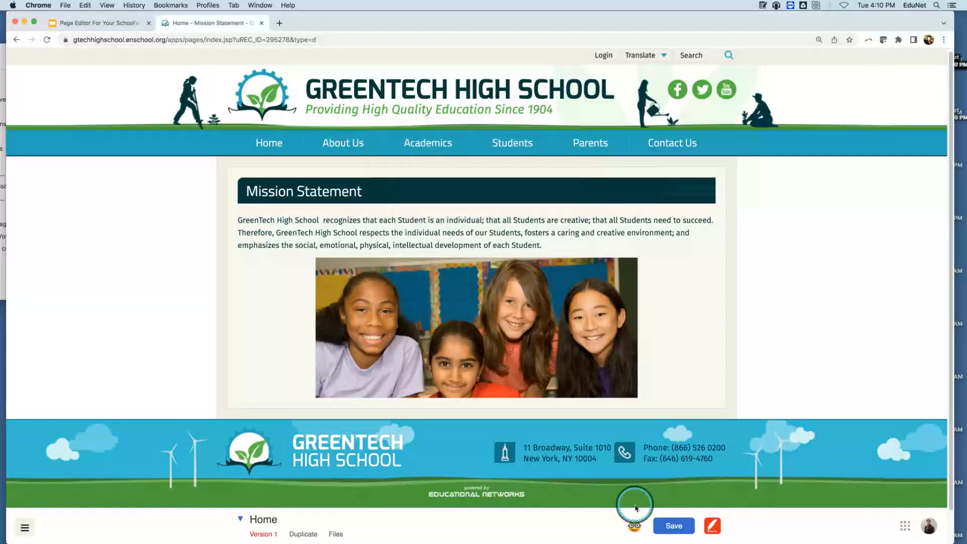
{"action": "left_click", "coordinate": [675, 526]}
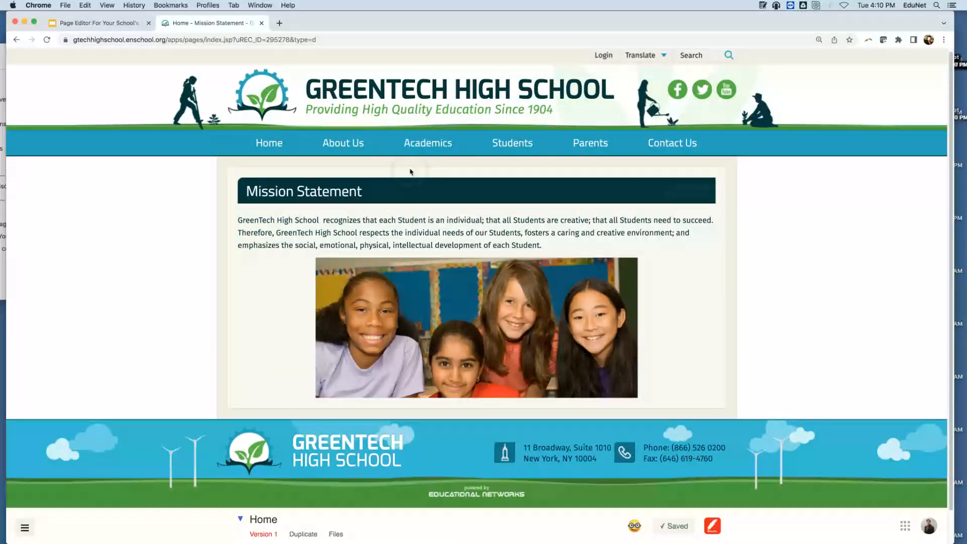
{"action": "left_click", "coordinate": [385, 98]}
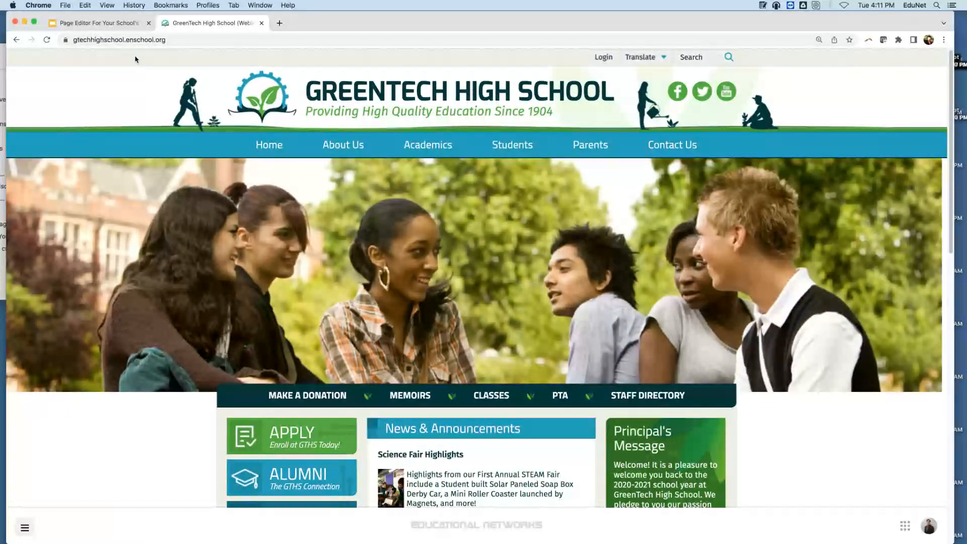
Open the list of Extra Sections from the site's administration options
{"action": "left_click", "coordinate": [25, 527]}
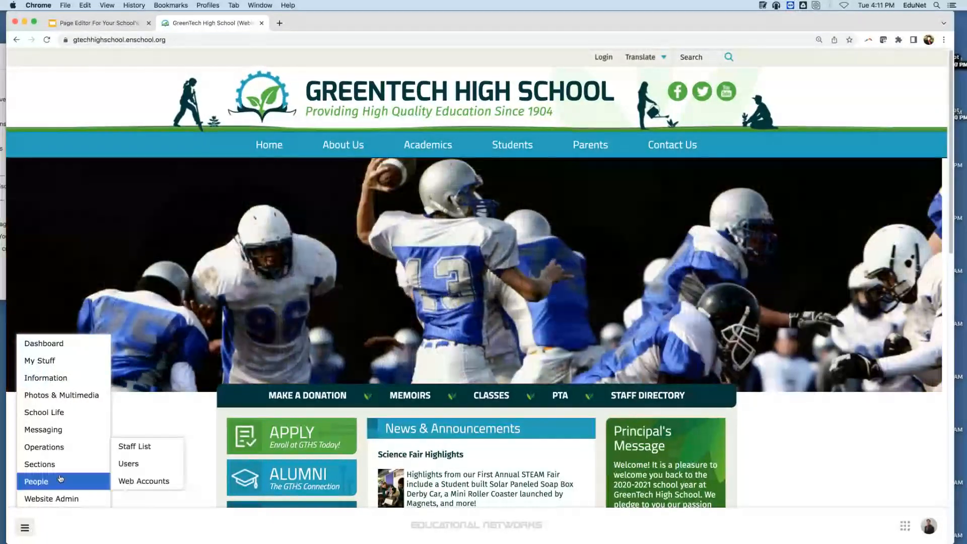
{"action": "mouse_move", "coordinate": [45, 463]}
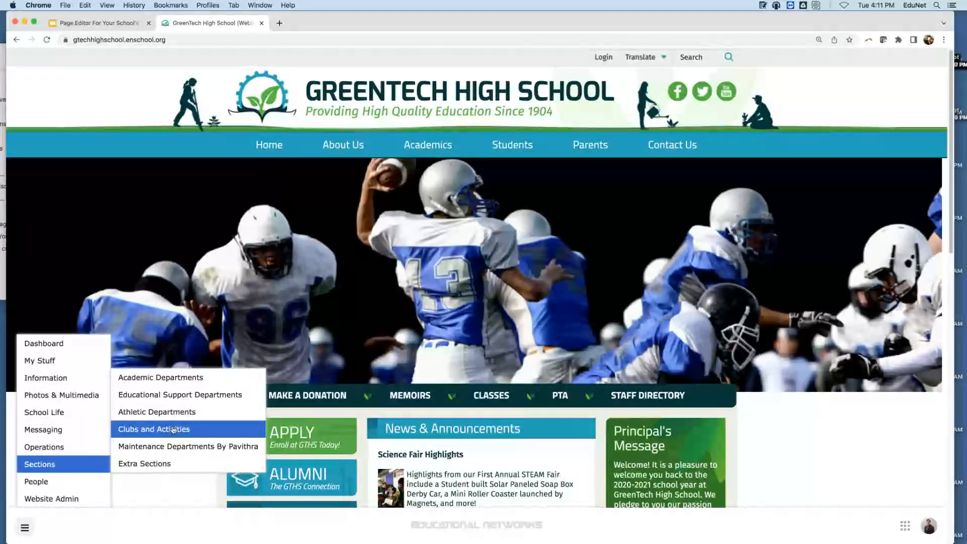
{"action": "left_click", "coordinate": [153, 460]}
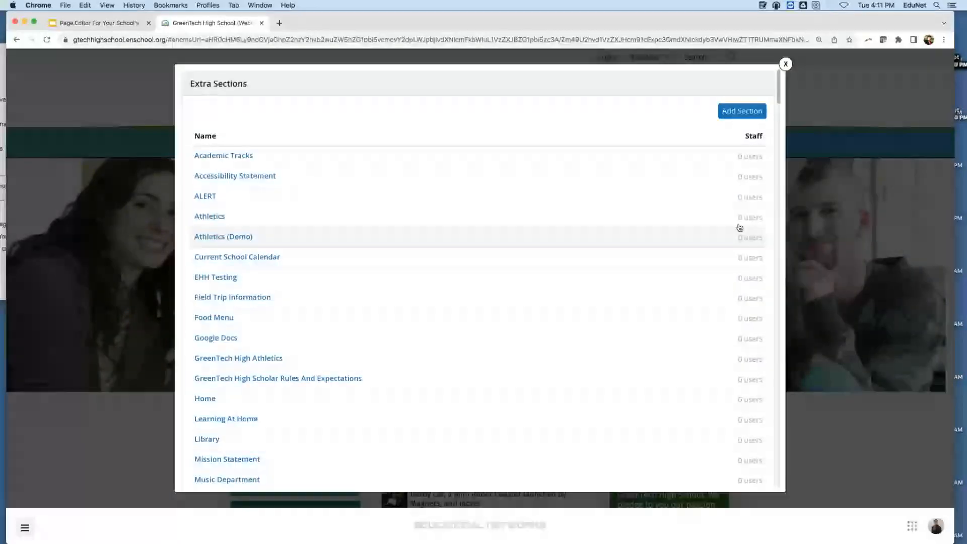
Add a new extra section named "About GreenTech High" and save it
{"action": "left_click", "coordinate": [755, 112]}
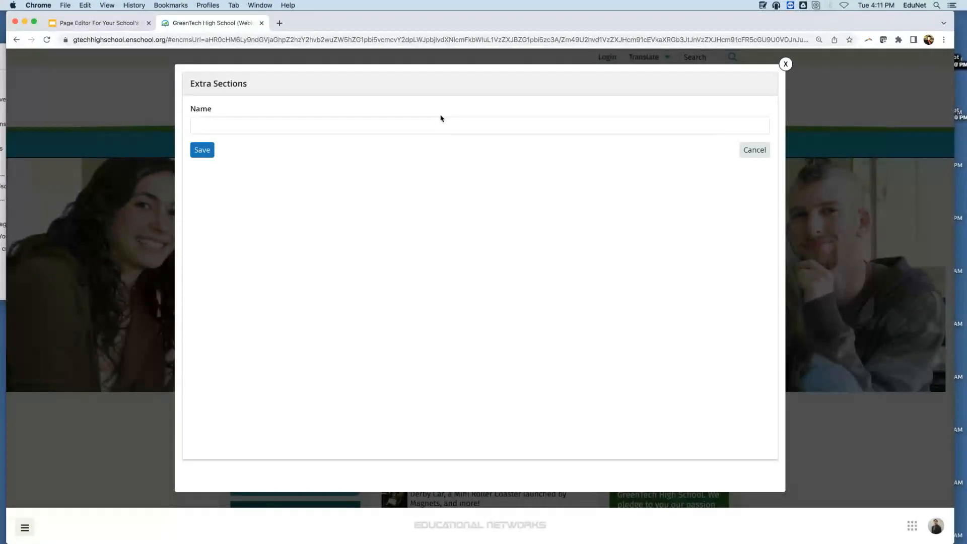
{"action": "left_click", "coordinate": [428, 122]}
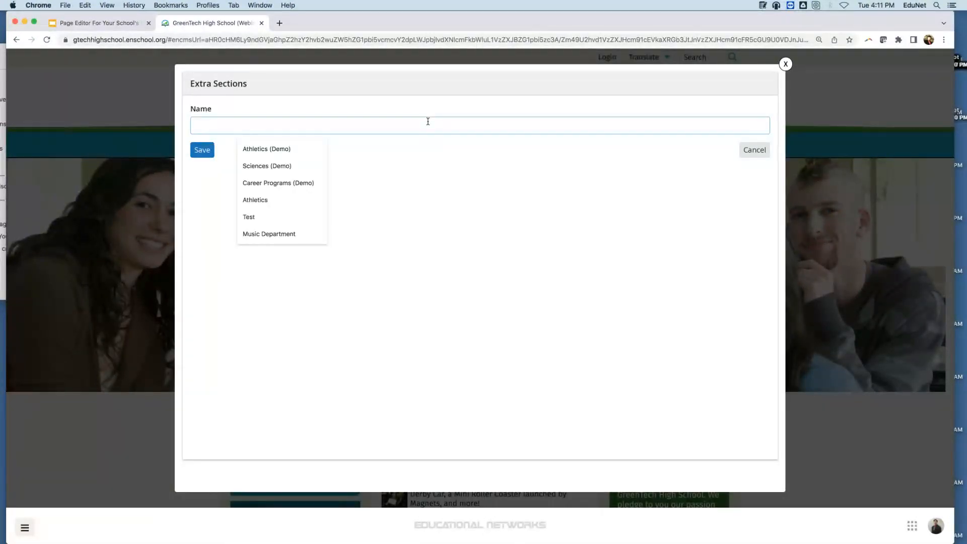
{"action": "type", "text": "Abou"}
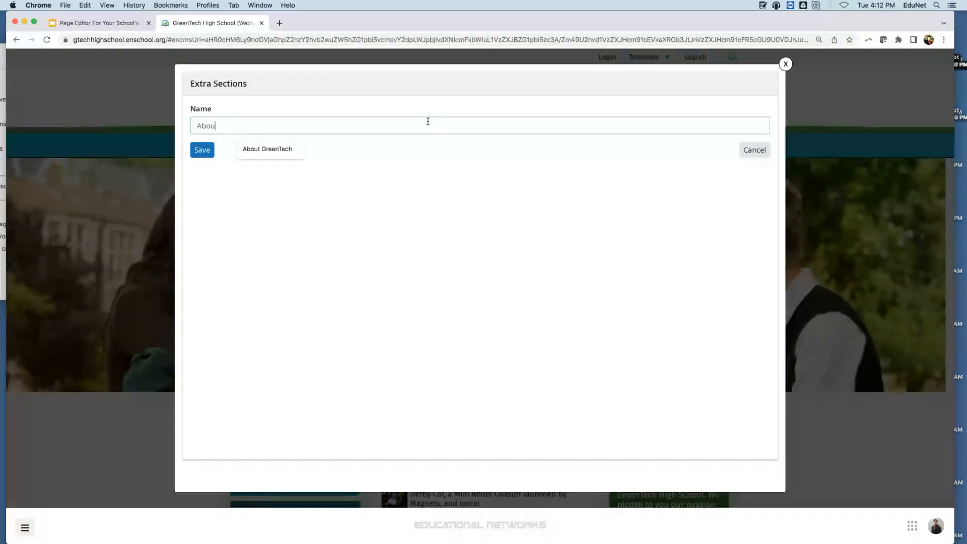
{"action": "type", "text": "t GreenTech"}
{"action": "left_click", "coordinate": [289, 125]}
{"action": "type", "text": "High"}
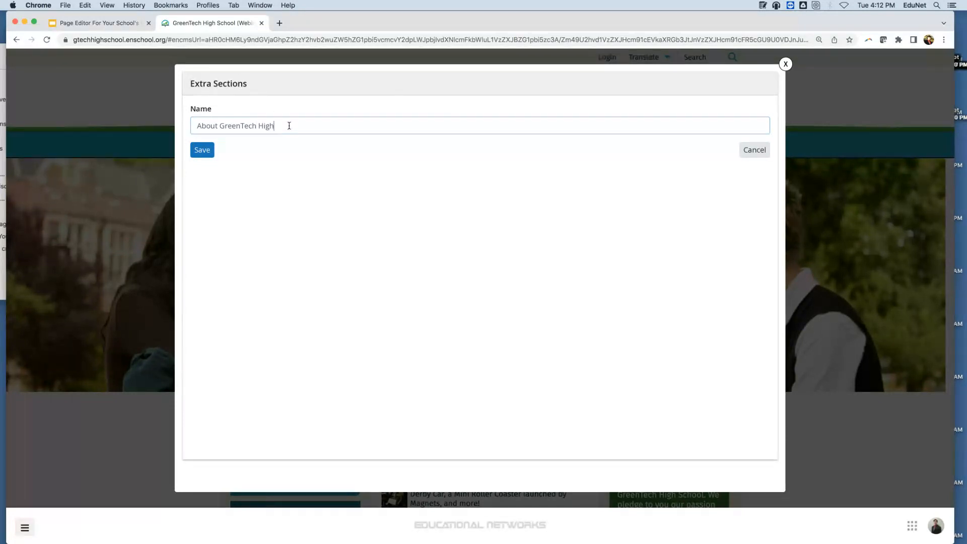
{"action": "left_click", "coordinate": [203, 152]}
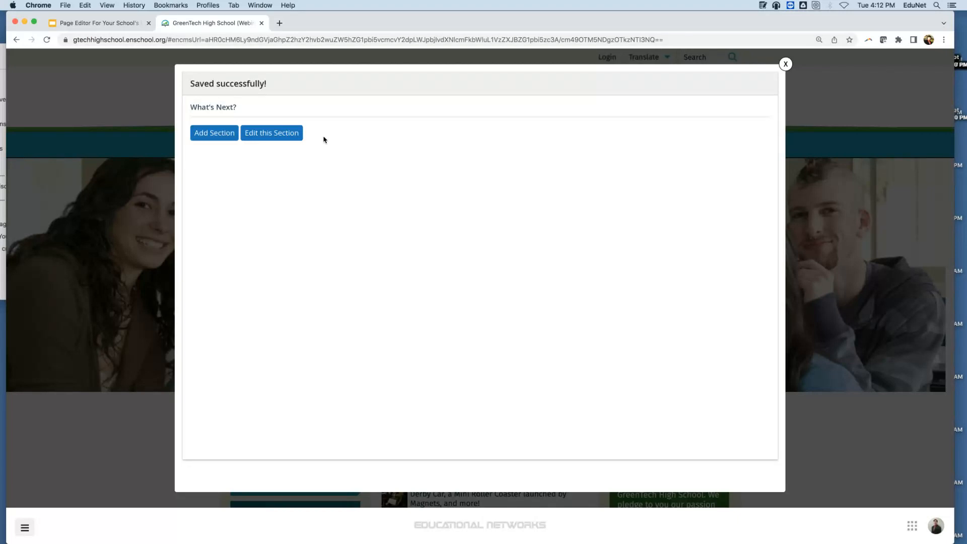
Open the "About GreenTech High" section from the site's Extra Sections list
{"action": "left_click", "coordinate": [26, 527]}
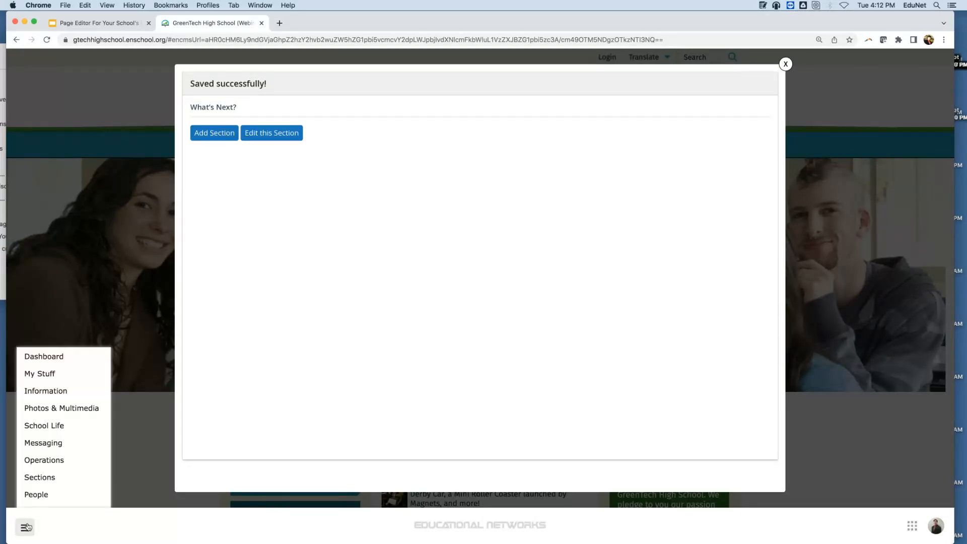
{"action": "mouse_move", "coordinate": [66, 464]}
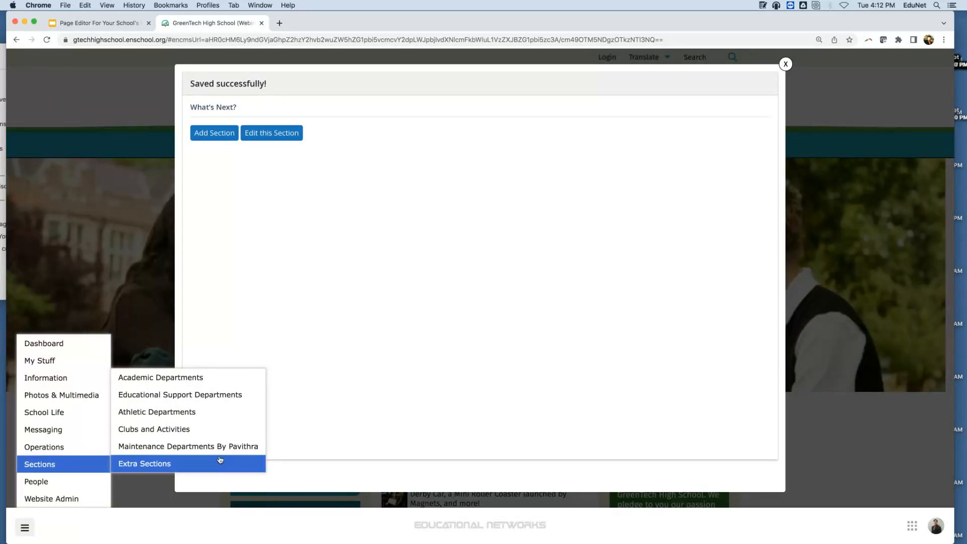
{"action": "left_click", "coordinate": [220, 460]}
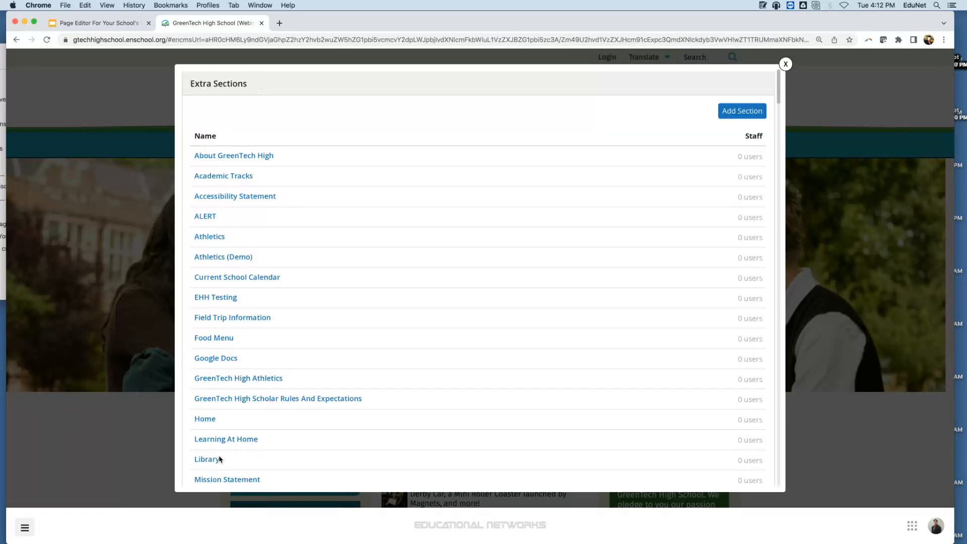
{"action": "left_click", "coordinate": [236, 155]}
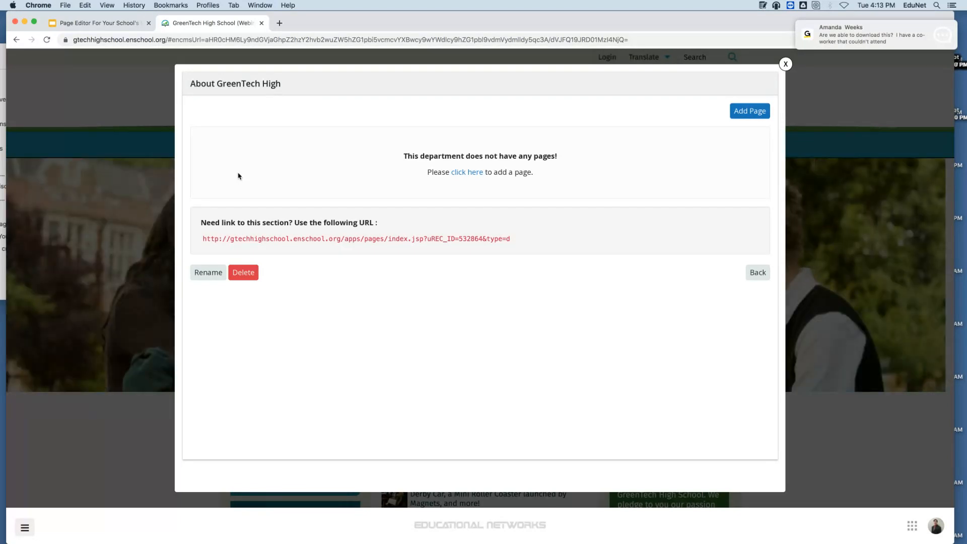
{"action": "left_click", "coordinate": [778, 27]}
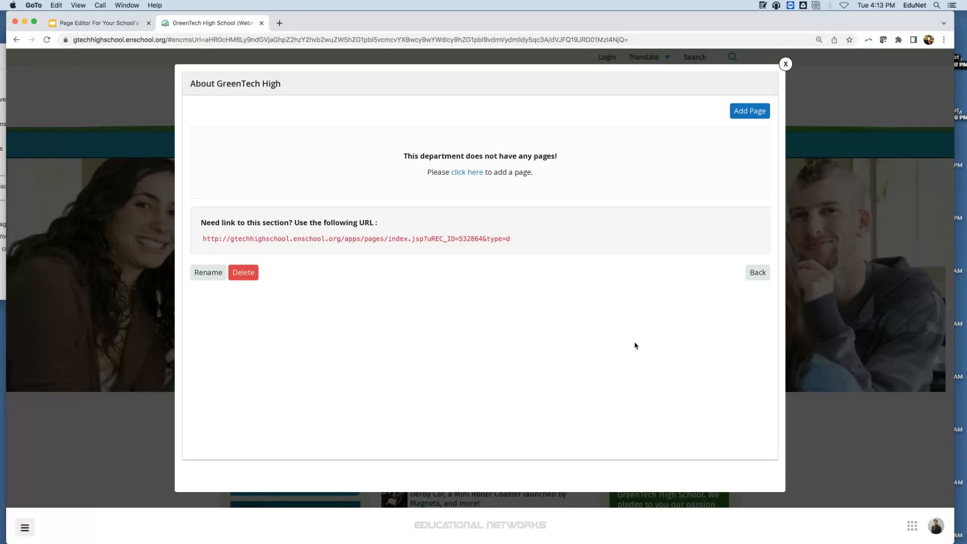
Create a new page of type Other titled "About Us" in the About GreenTech High section
{"action": "left_click", "coordinate": [750, 112]}
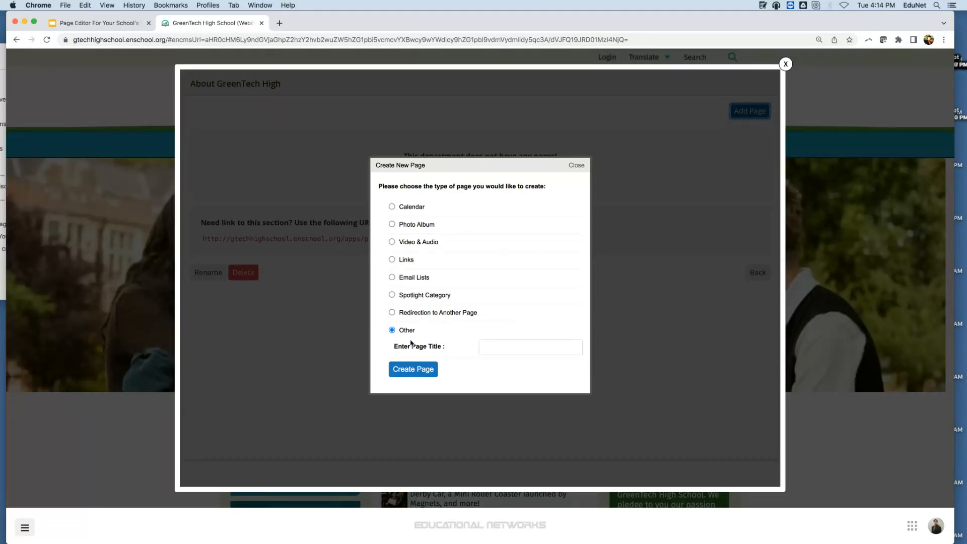
{"action": "left_click", "coordinate": [535, 351]}
{"action": "type", "text": "About Us"}
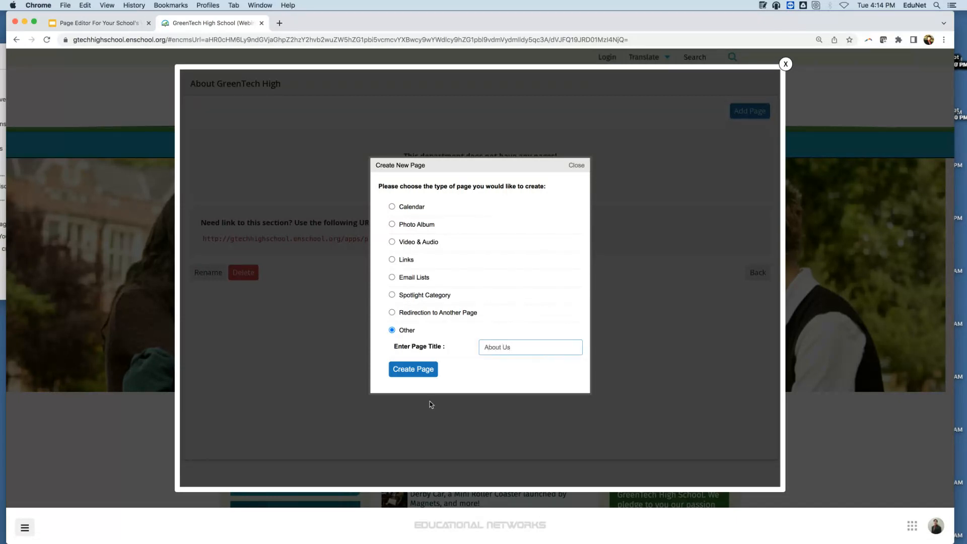
{"action": "left_click", "coordinate": [422, 371]}
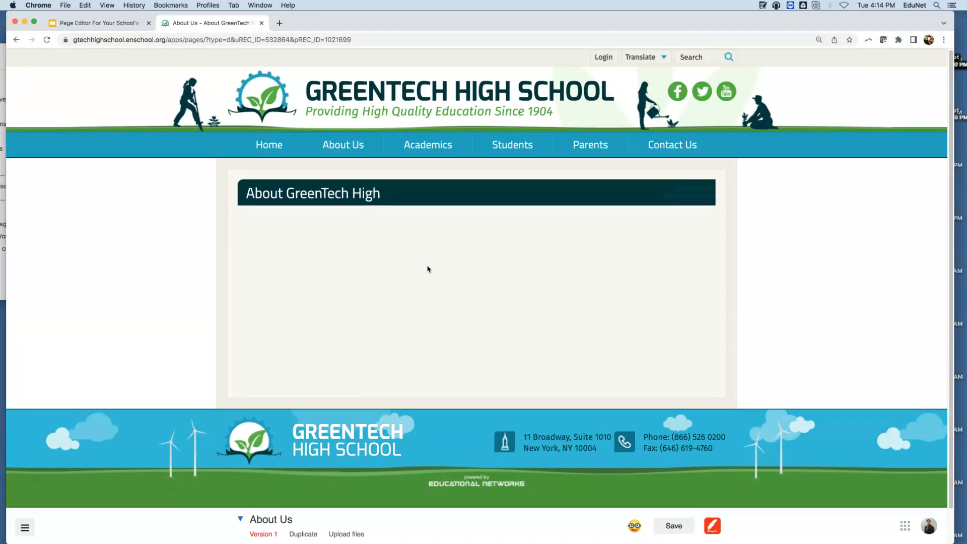
Copy the school history paragraph, from "Opening in 1904" to "GreenTech Legacy be?", out of the page editor note
{"action": "left_click", "coordinate": [439, 217]}
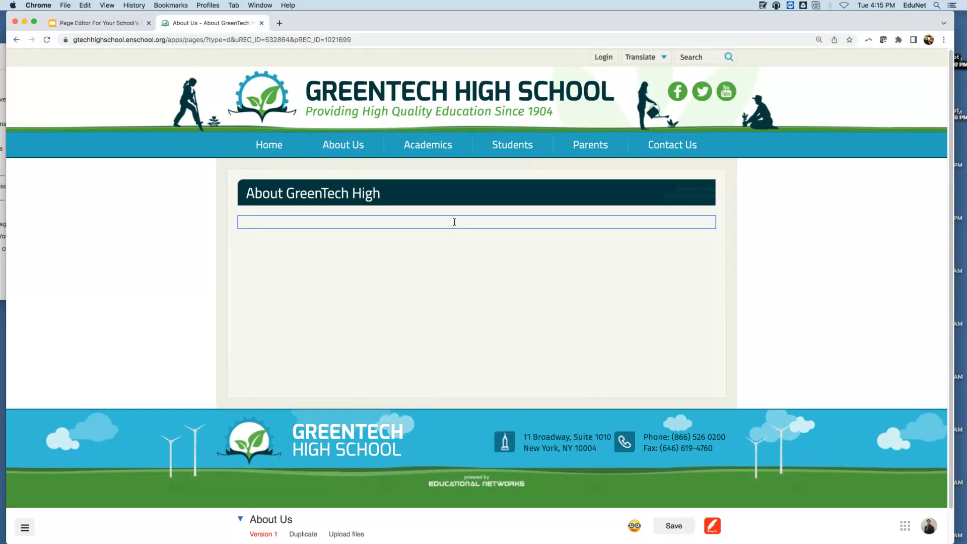
{"action": "left_click", "coordinate": [762, 6]}
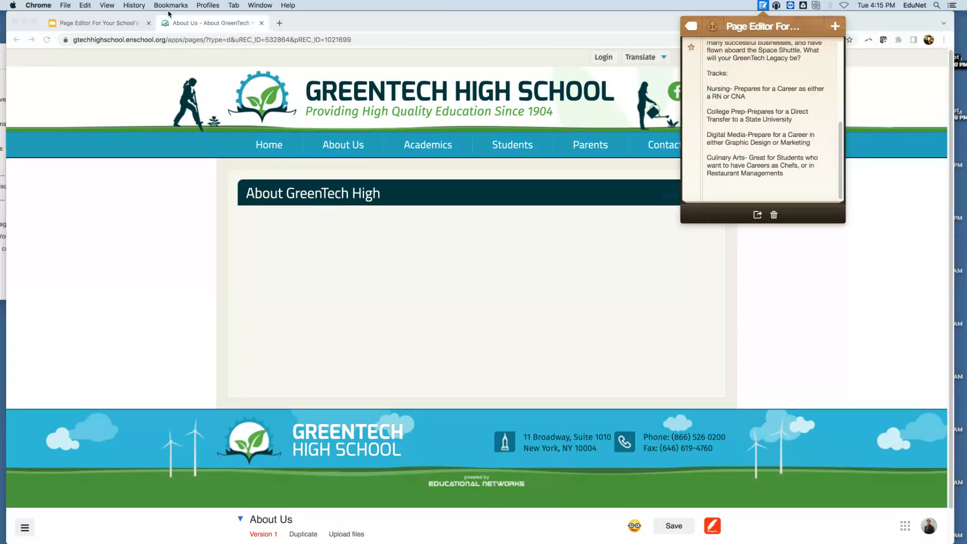
{"action": "scroll", "coordinate": [800, 146], "scroll_direction": "up", "scroll_amount": 3}
{"action": "scroll", "coordinate": [800, 146], "scroll_direction": "up", "scroll_amount": 5}
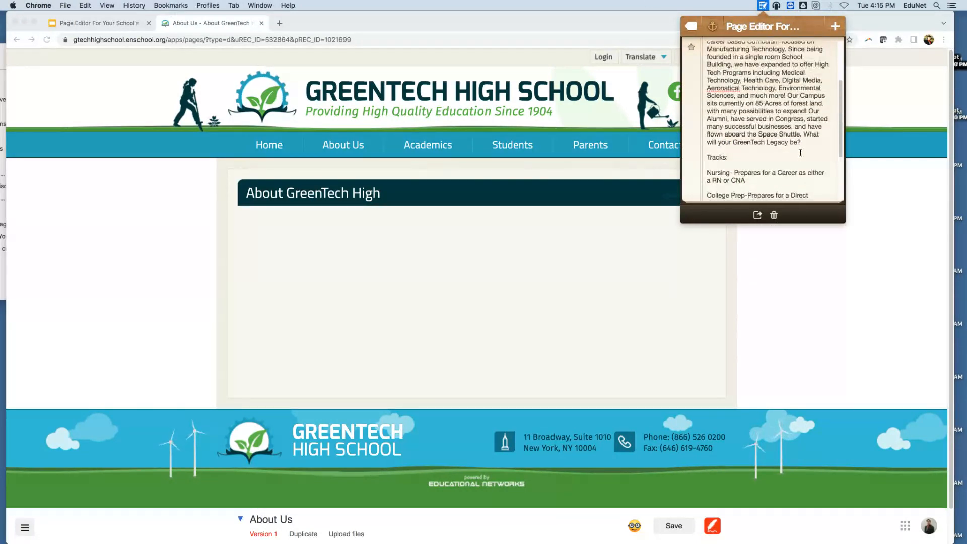
{"action": "left_click_drag", "start_coordinate": [706, 76], "coordinate": [823, 166]}
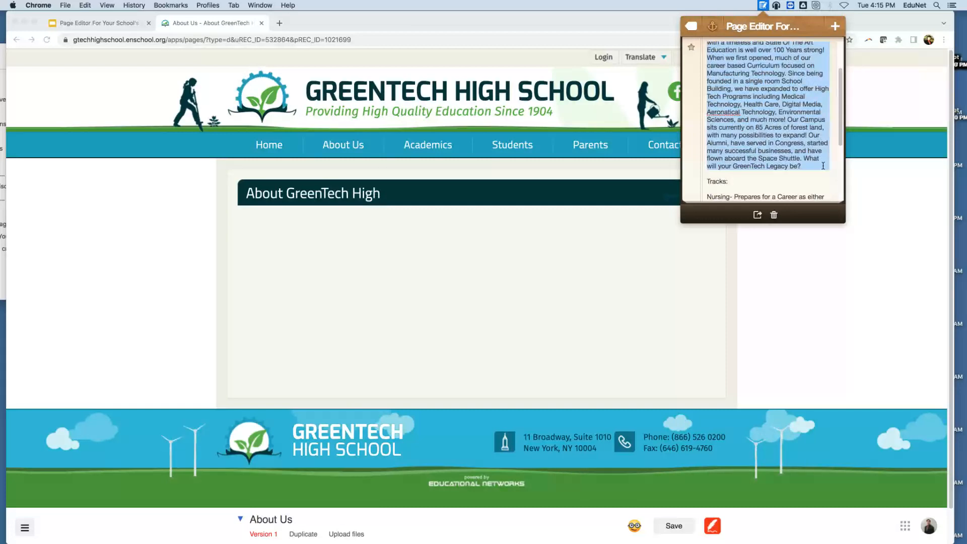
{"action": "right_click", "coordinate": [752, 89]}
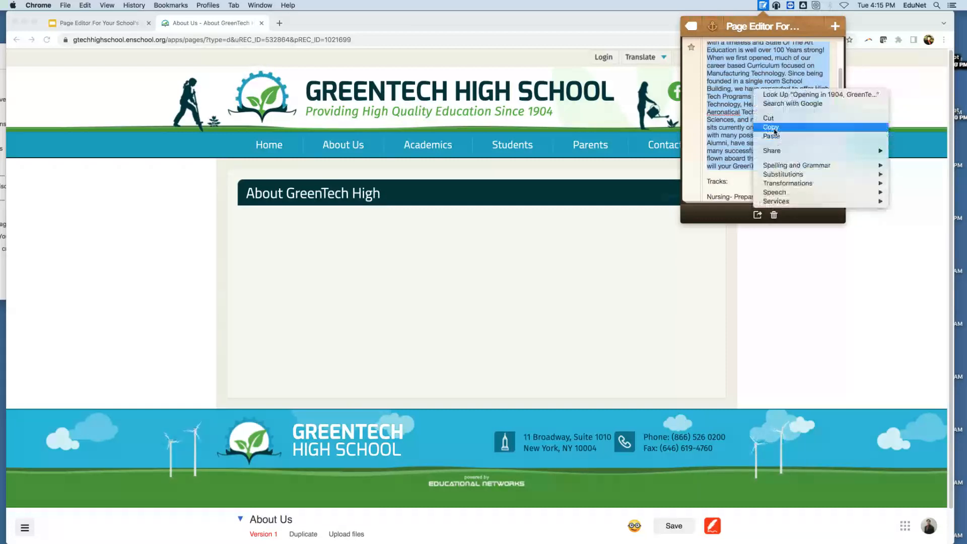
{"action": "left_click", "coordinate": [772, 128]}
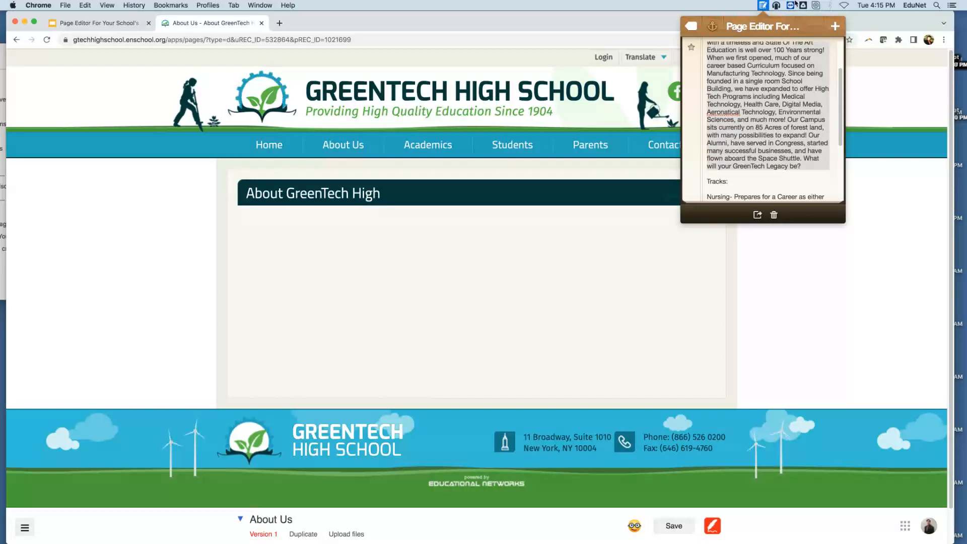
{"action": "left_click", "coordinate": [765, 6]}
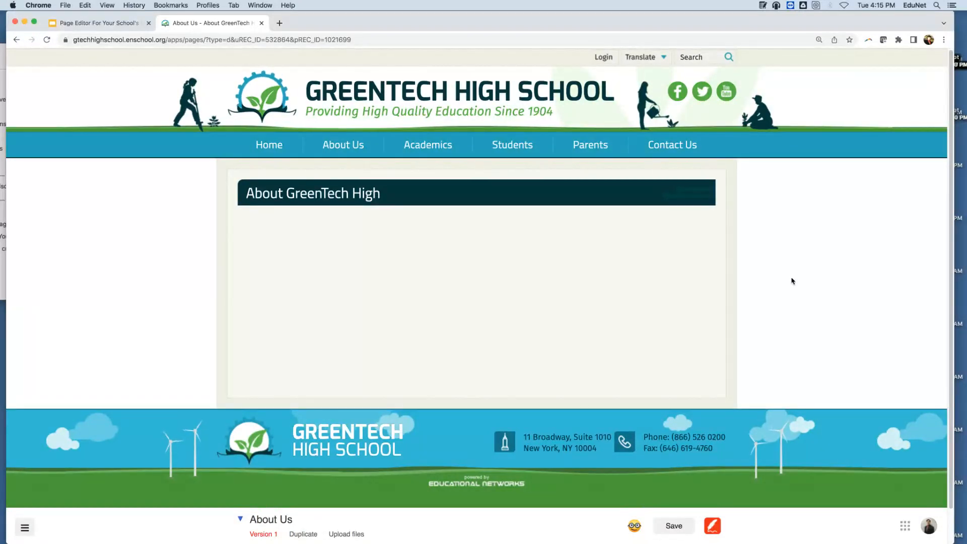
Paste the copied school history paragraph into the empty text block of the About Us page
{"action": "left_click", "coordinate": [309, 221]}
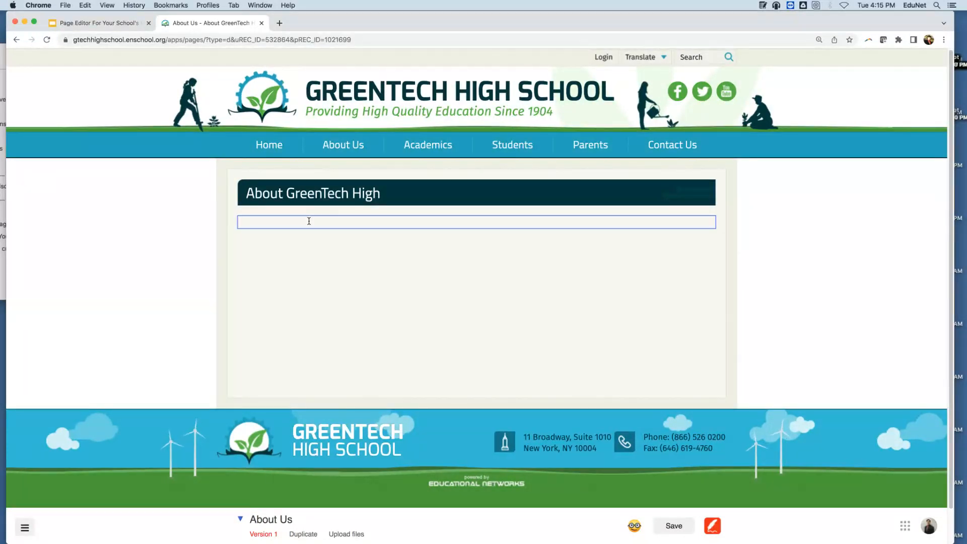
{"action": "right_click", "coordinate": [308, 221]}
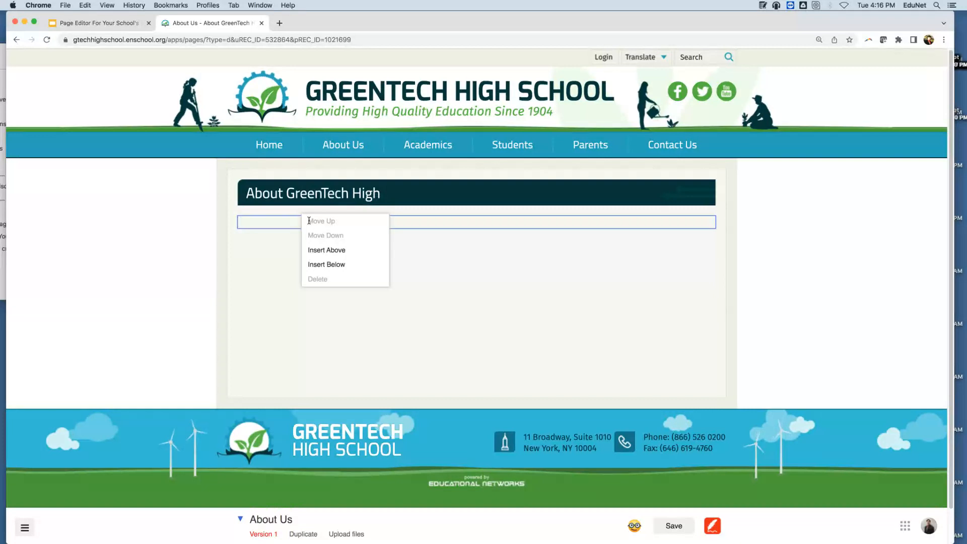
{"action": "key", "text": "super+v"}
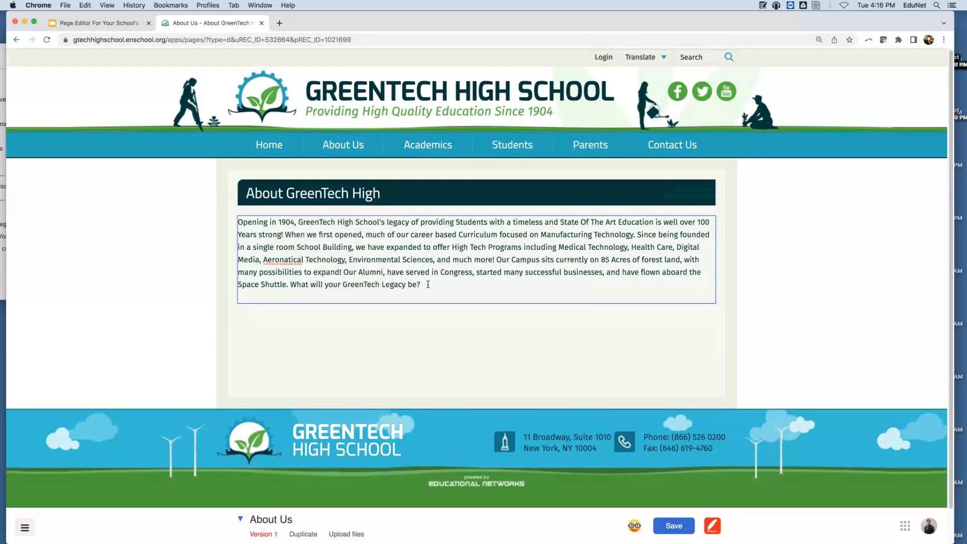
Replace the misspelled word "Aeronatical" in the paragraph with "Airplane"
{"action": "left_click", "coordinate": [406, 270]}
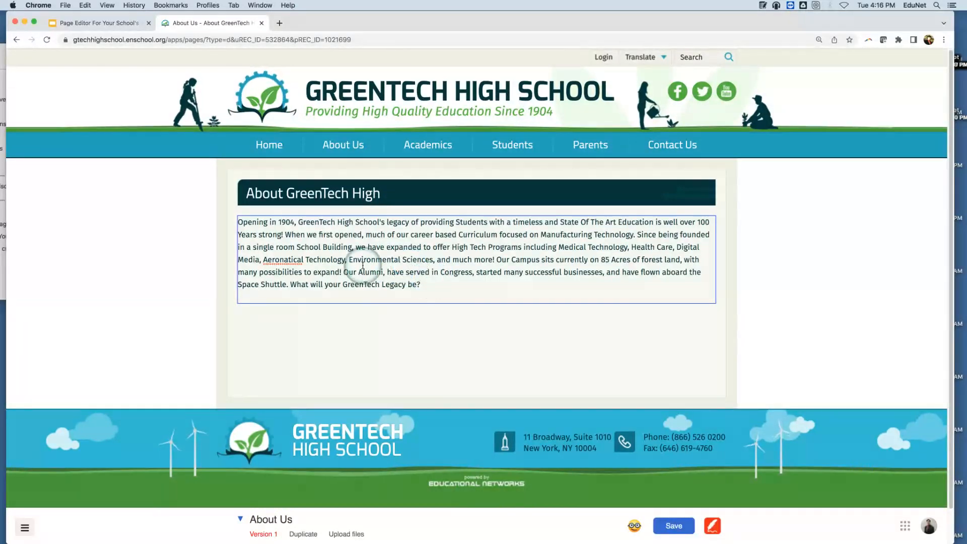
{"action": "left_click_drag", "start_coordinate": [304, 259], "coordinate": [266, 259]}
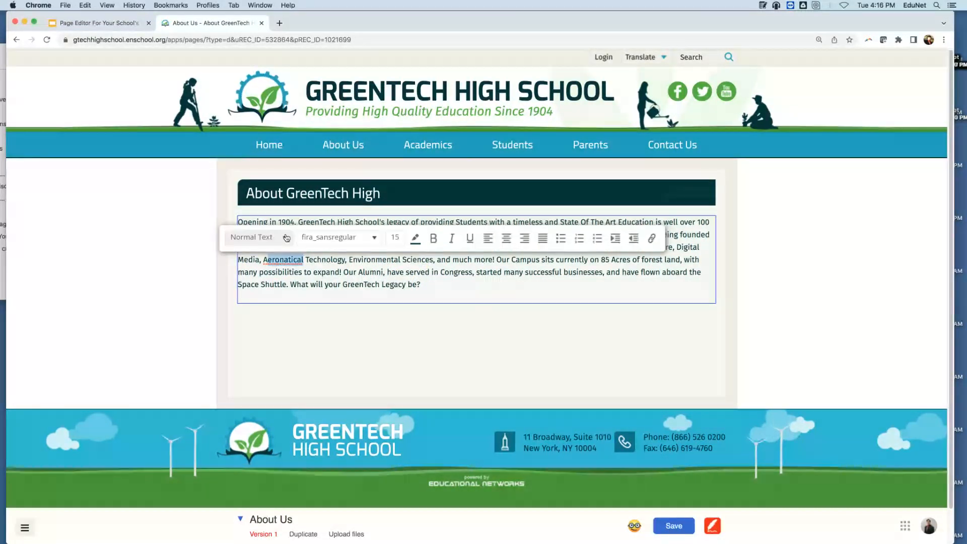
{"action": "type", "text": "irplane"}
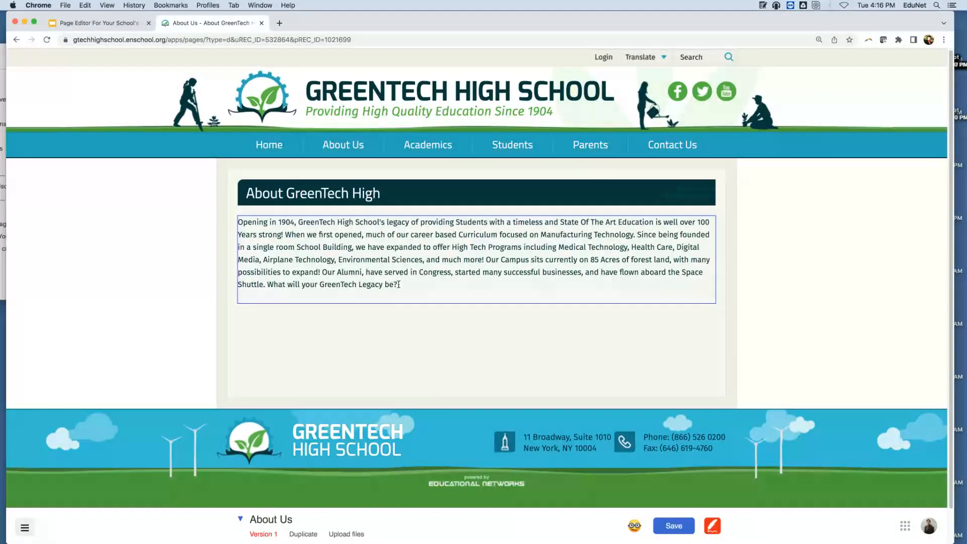
Examine the font, text colour and heading style options available for selected paragraph text
{"action": "left_click_drag", "start_coordinate": [398, 284], "coordinate": [327, 240]}
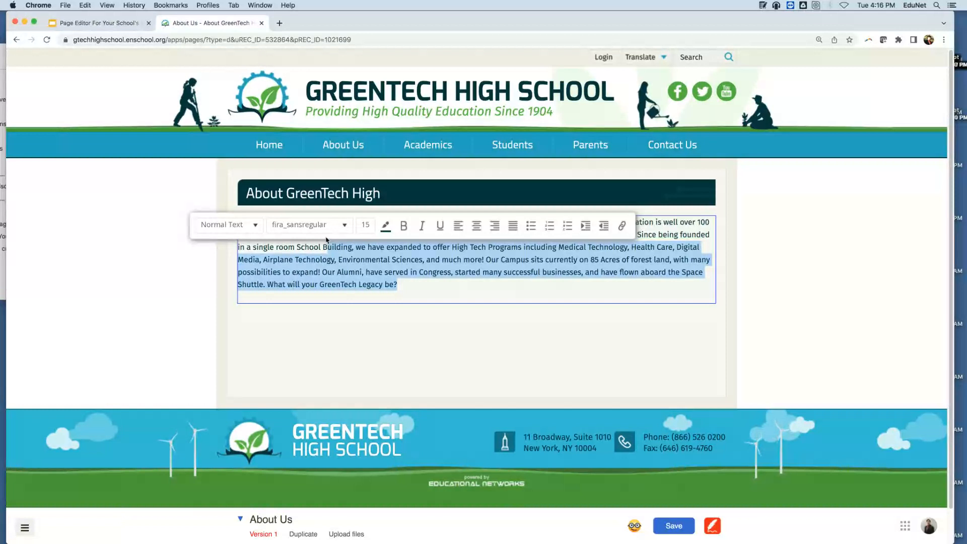
{"action": "left_click", "coordinate": [327, 235]}
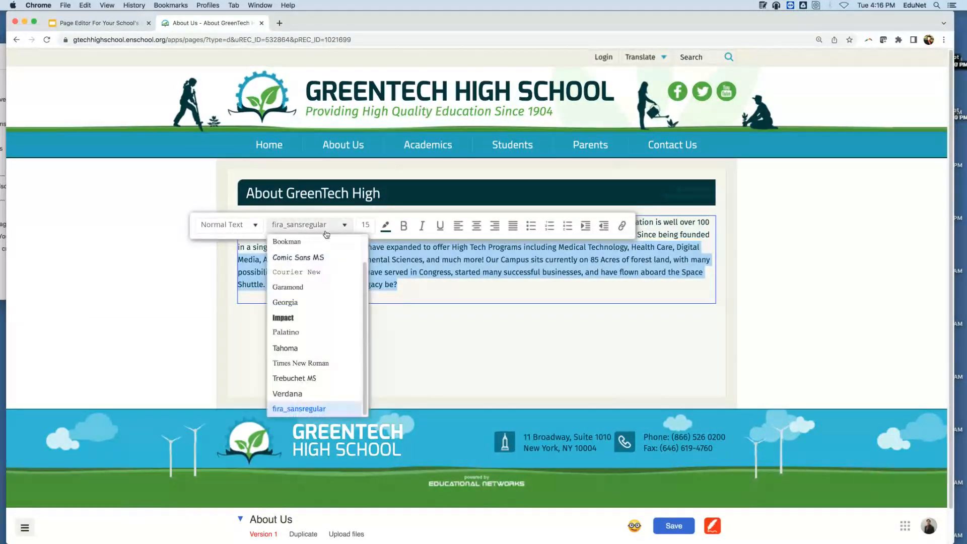
{"action": "left_click", "coordinate": [385, 226]}
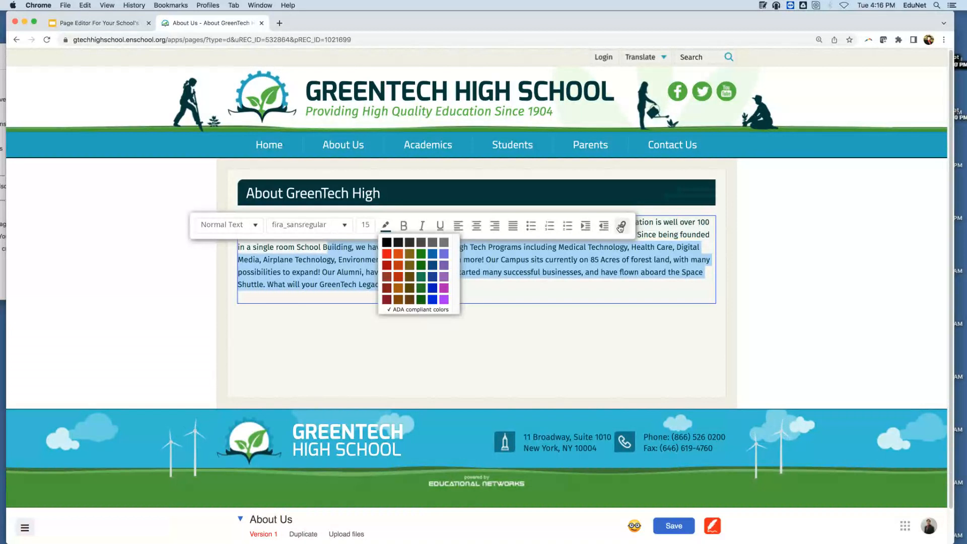
{"action": "left_click", "coordinate": [210, 228]}
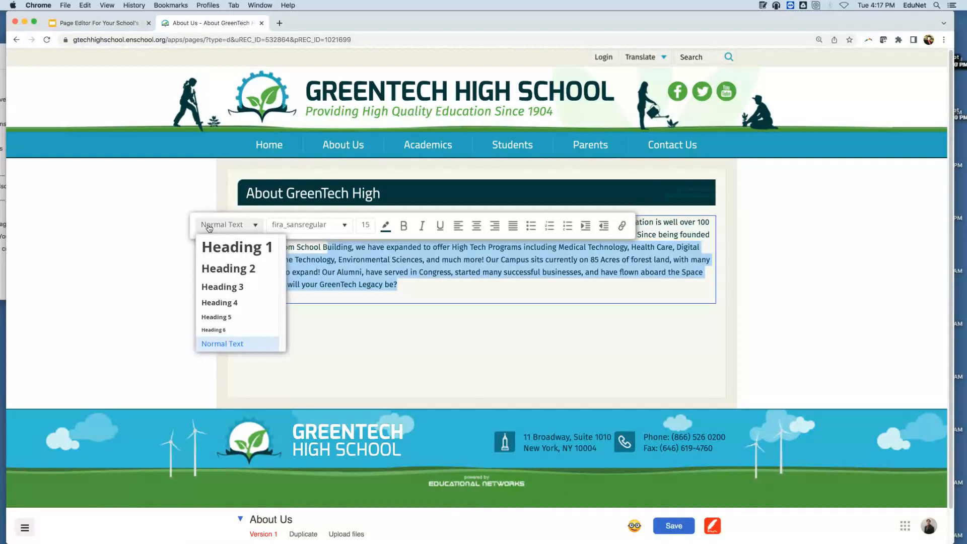
{"action": "left_click", "coordinate": [354, 253]}
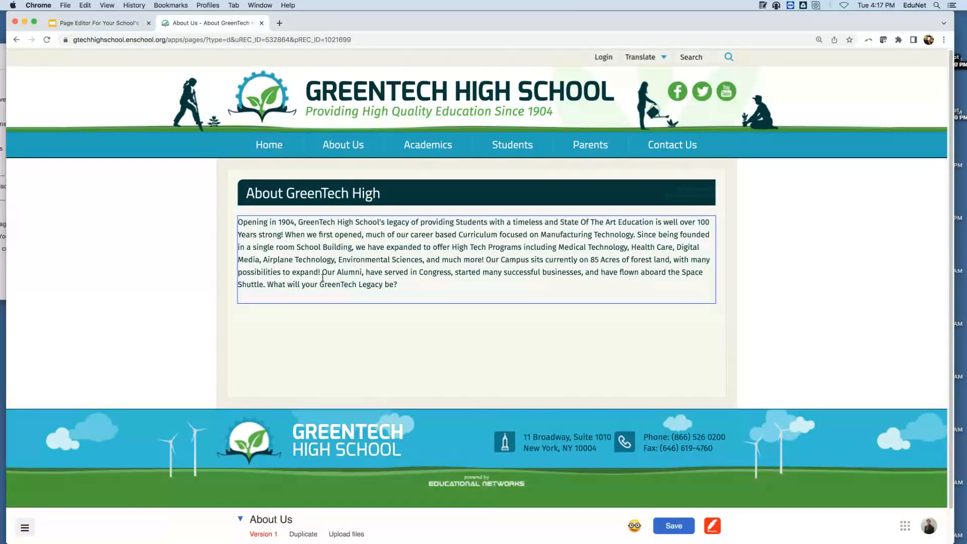
Add the line "Welcome To GreenTech High" above the paragraph, with a blank line between them
{"action": "key", "text": "Return"}
{"action": "key", "text": "Return"}
{"action": "left_click", "coordinate": [243, 223]}
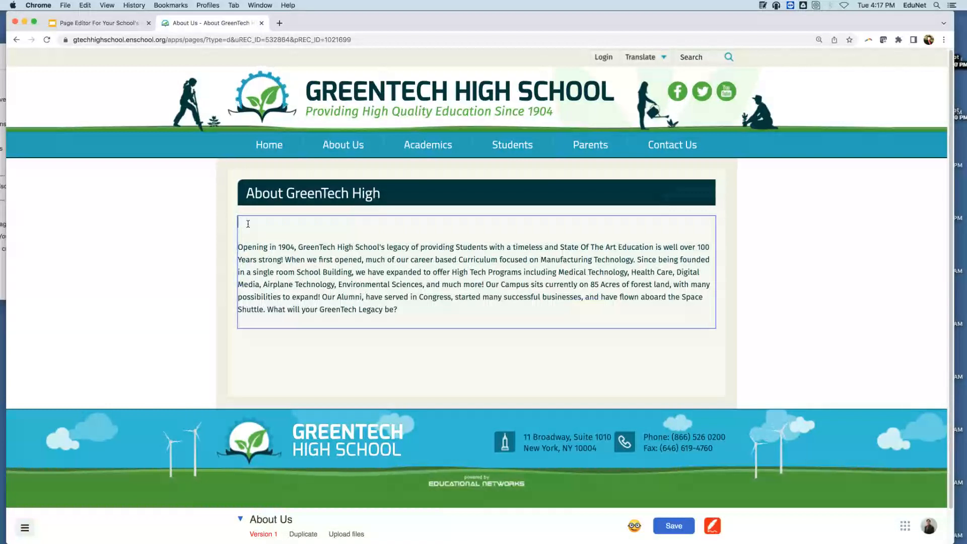
{"action": "type", "text": "Welcome To GreenTech High"}
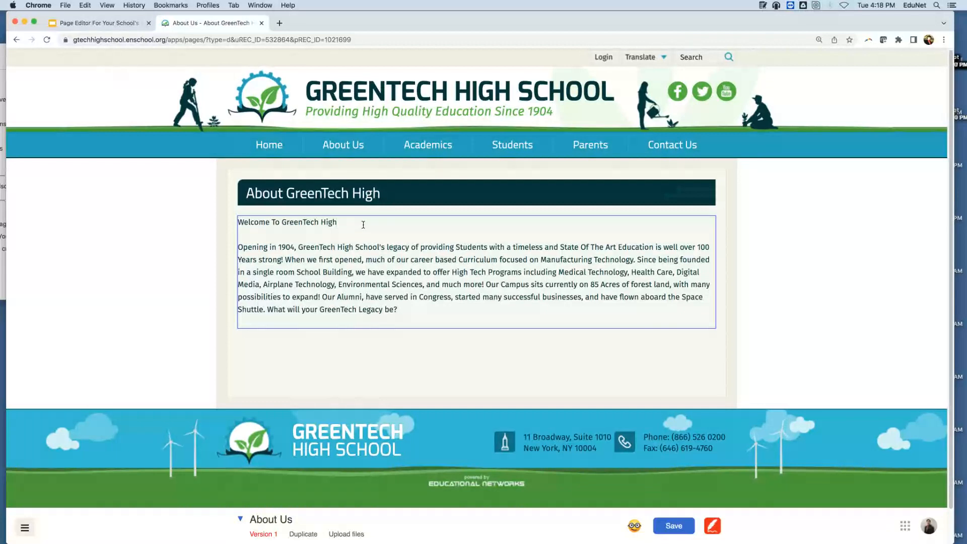
Format the "Welcome To GreenTech High" line as Heading 1 in the Verdana font
{"action": "left_click_drag", "start_coordinate": [357, 225], "coordinate": [239, 224]}
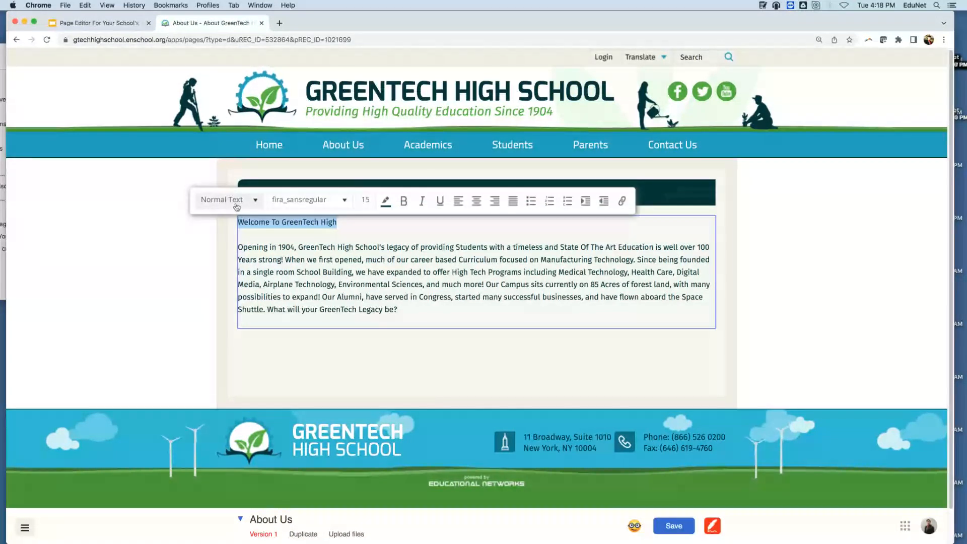
{"action": "left_click", "coordinate": [239, 204]}
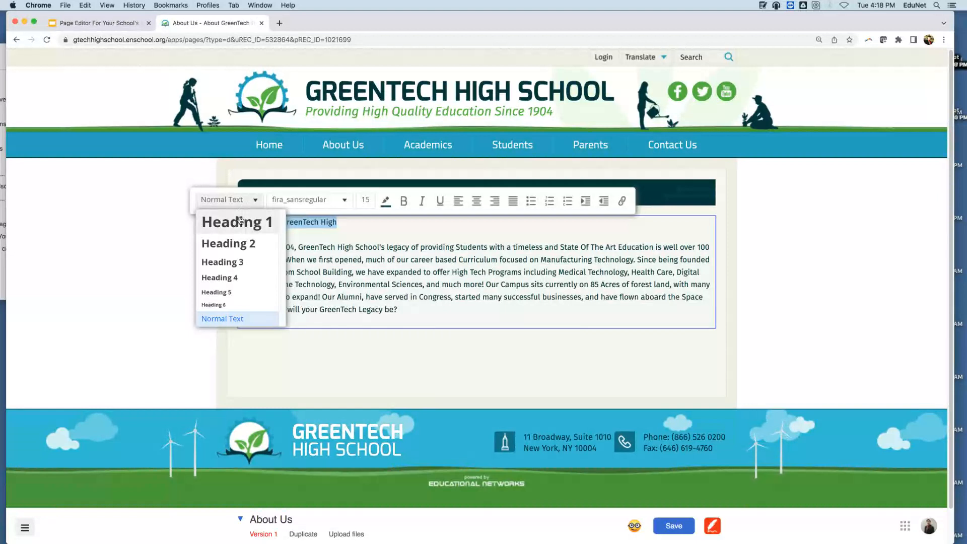
{"action": "left_click", "coordinate": [240, 222]}
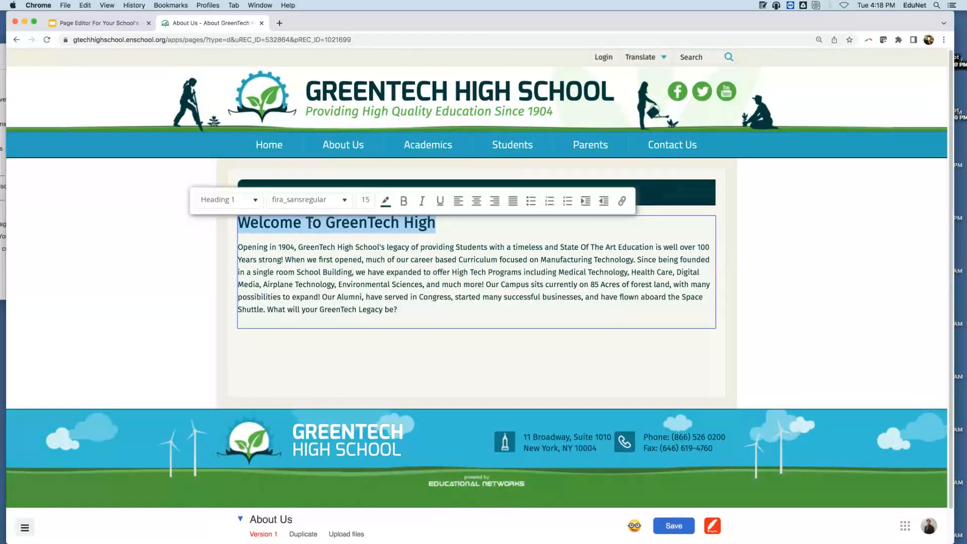
{"action": "left_click", "coordinate": [319, 200]}
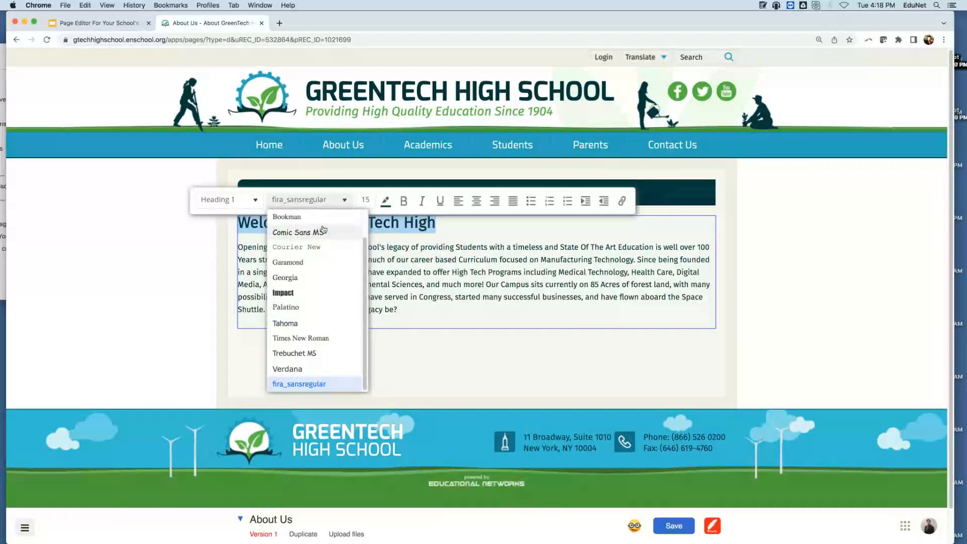
{"action": "scroll", "coordinate": [320, 282], "scroll_direction": "down", "scroll_amount": 1}
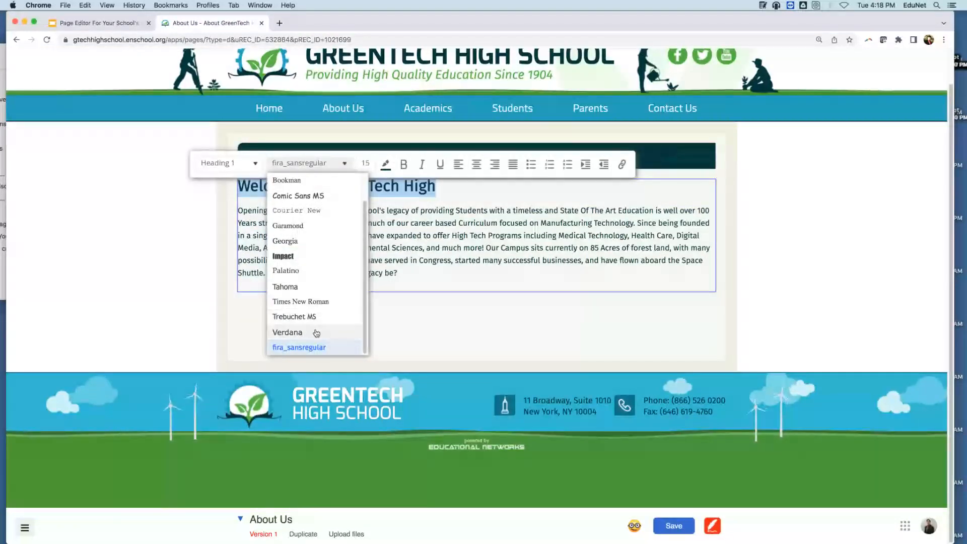
{"action": "left_click", "coordinate": [316, 332]}
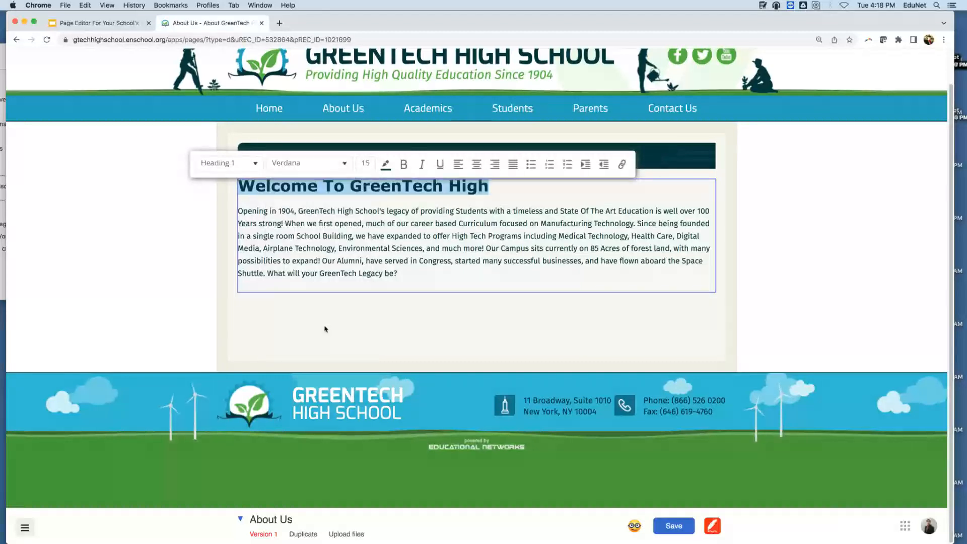
Colour the "Welcome To GreenTech High" heading dark green
{"action": "left_click", "coordinate": [385, 165]}
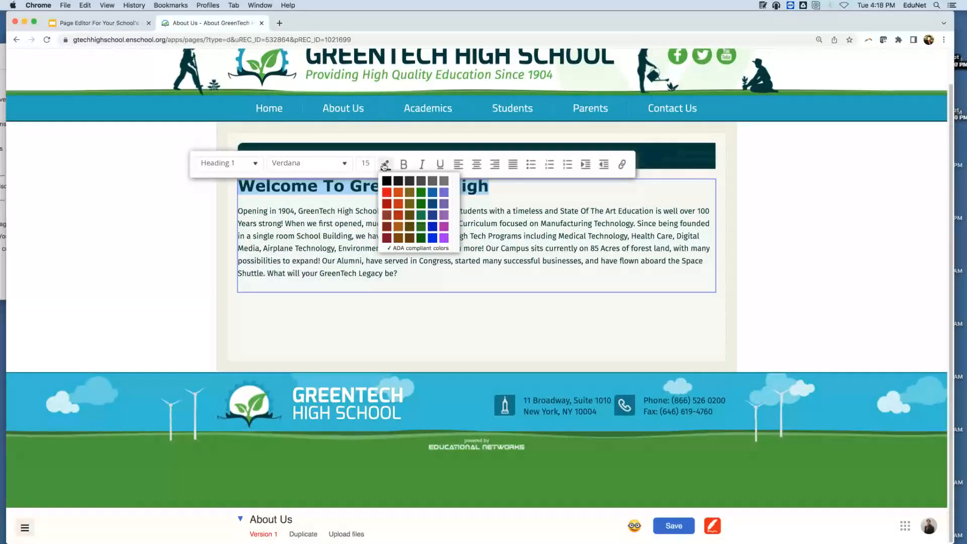
{"action": "left_click", "coordinate": [422, 204]}
{"action": "left_click", "coordinate": [423, 201]}
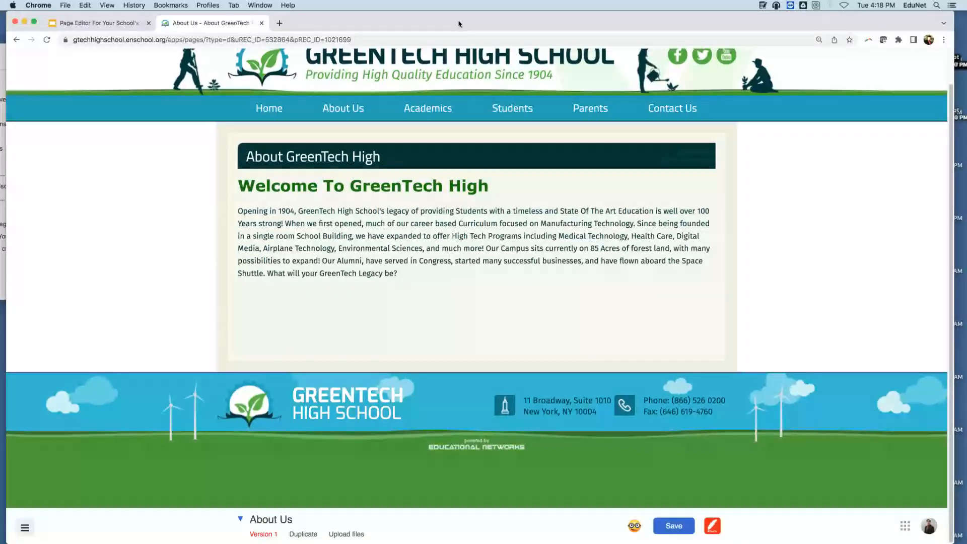
{"action": "left_click", "coordinate": [817, 150]}
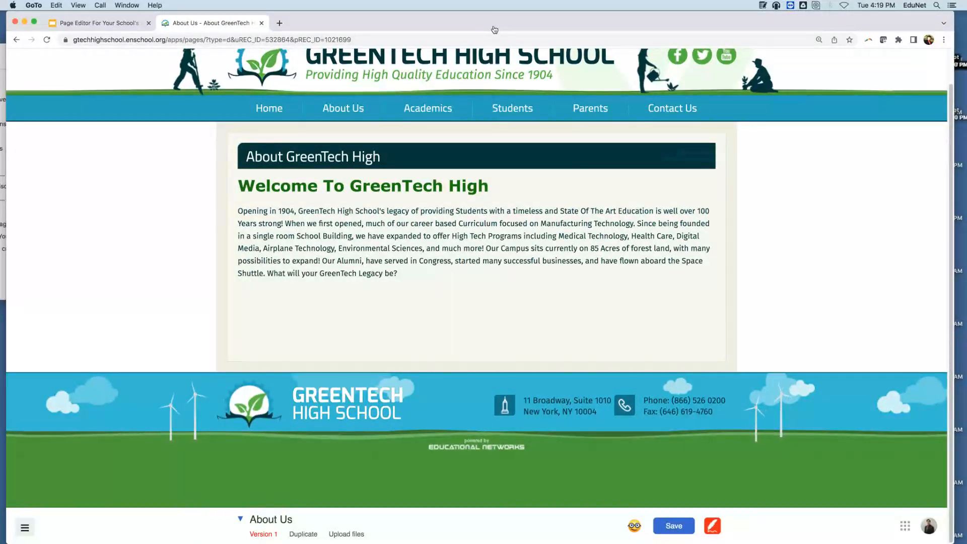
{"action": "left_click", "coordinate": [878, 236]}
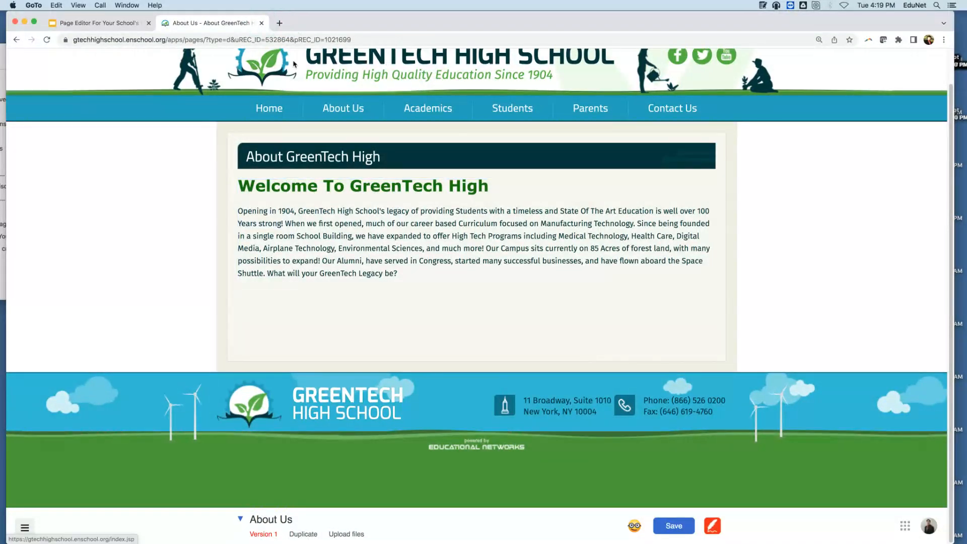
{"action": "left_click", "coordinate": [896, 211]}
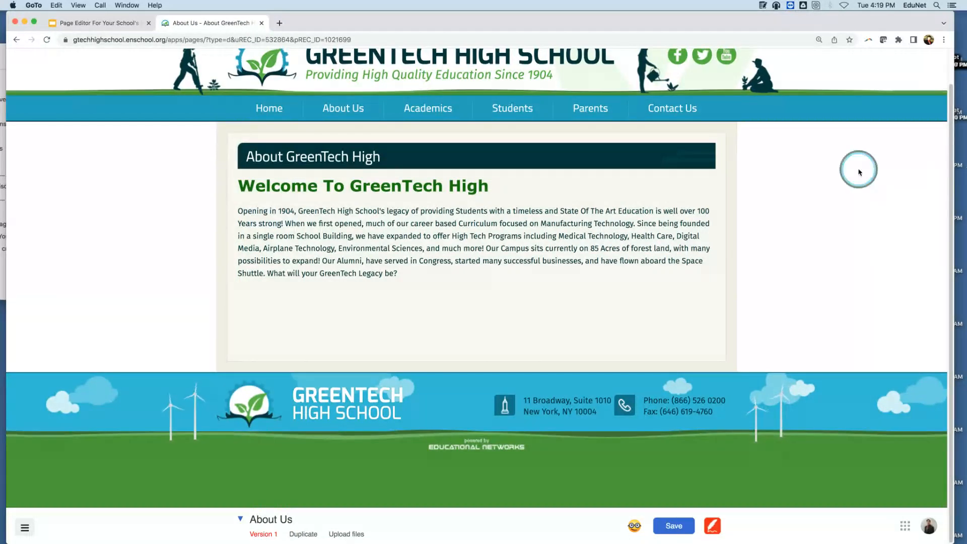
{"action": "left_click", "coordinate": [400, 253]}
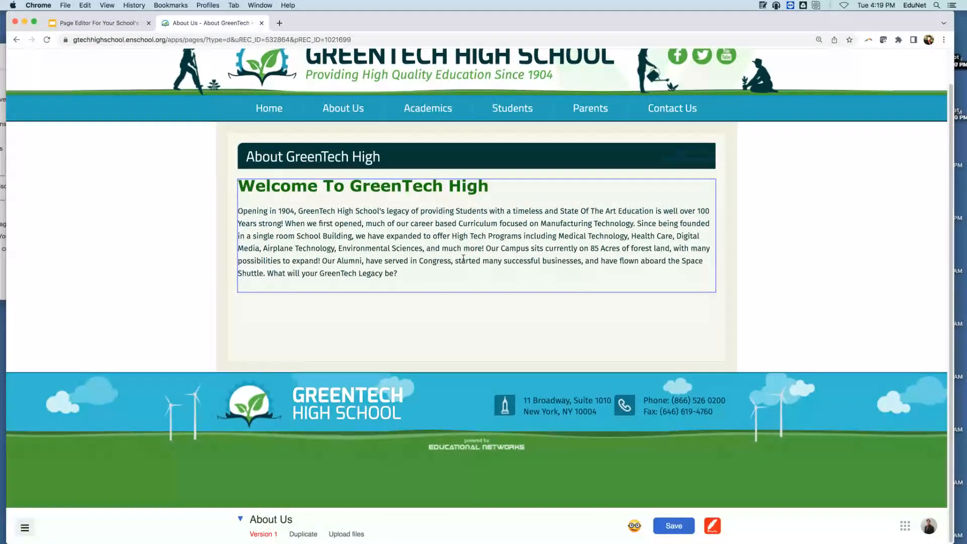
{"action": "left_click", "coordinate": [763, 272]}
{"action": "left_click", "coordinate": [560, 201]}
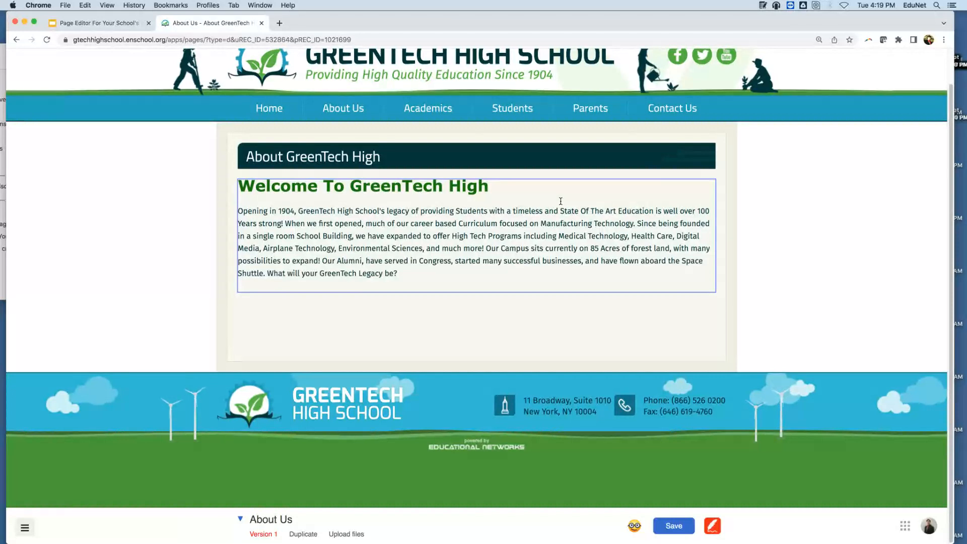
Add the line "Important Documents" below the history paragraph, with a blank line between them
{"action": "left_click", "coordinate": [407, 274]}
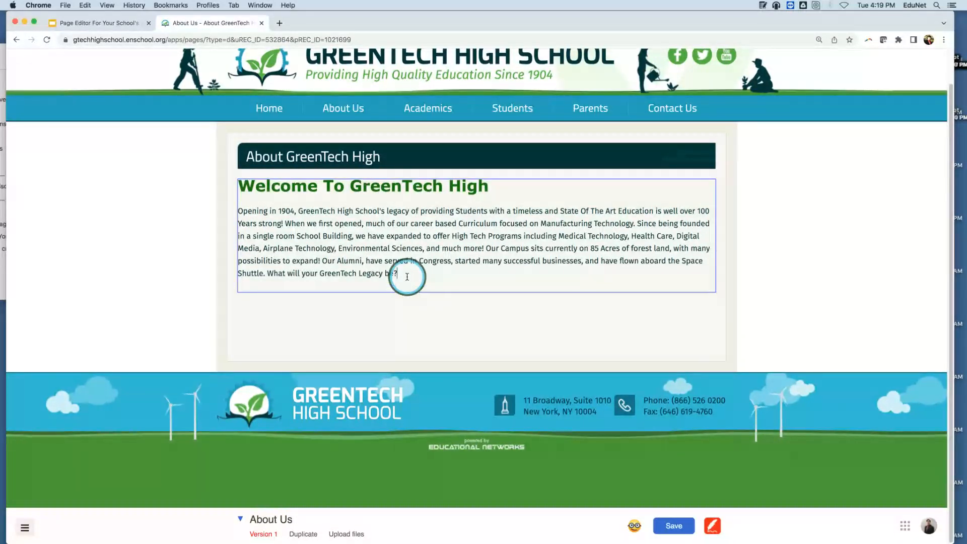
{"action": "key", "text": "Return"}
{"action": "key", "text": "Return"}
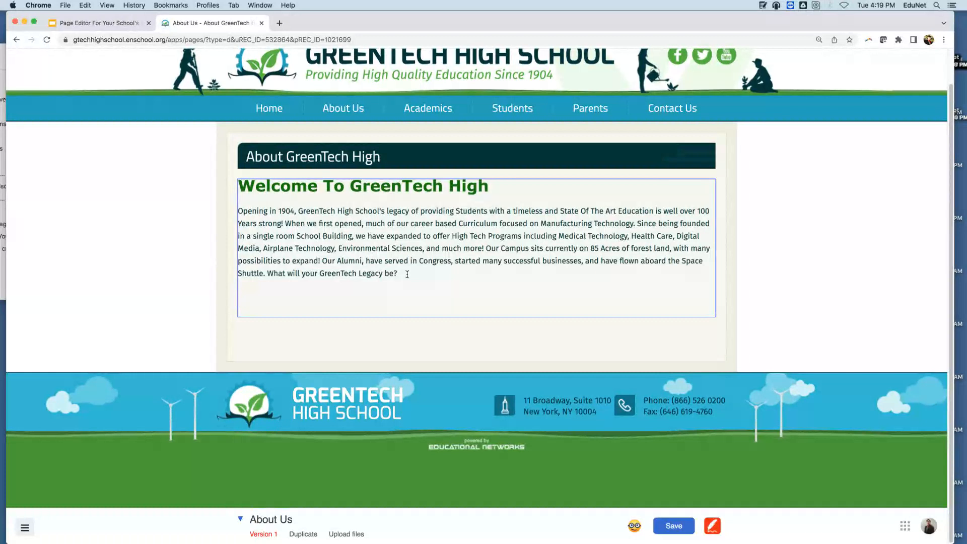
{"action": "type", "text": "Important Documents"}
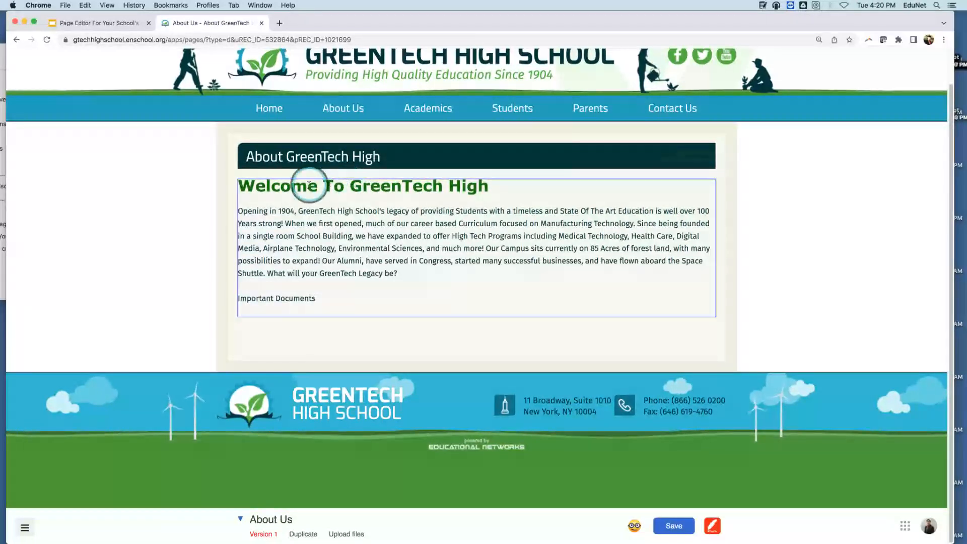
{"action": "left_click_drag", "start_coordinate": [499, 187], "coordinate": [256, 187]}
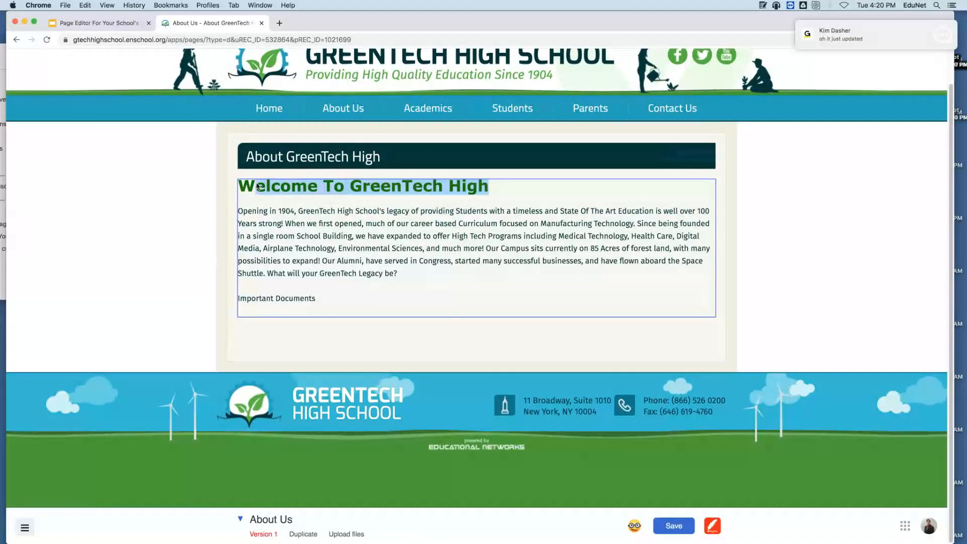
{"action": "left_click", "coordinate": [454, 191]}
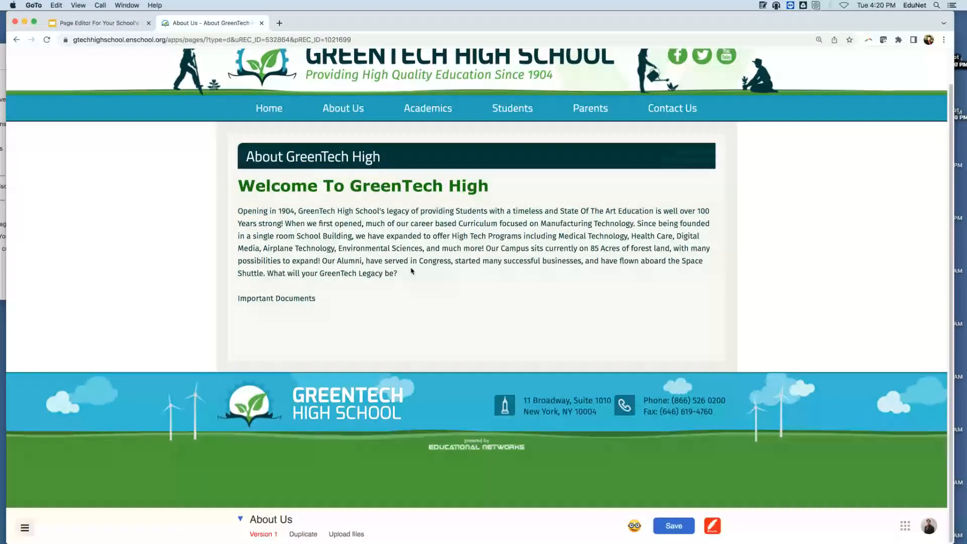
{"action": "left_click", "coordinate": [324, 288]}
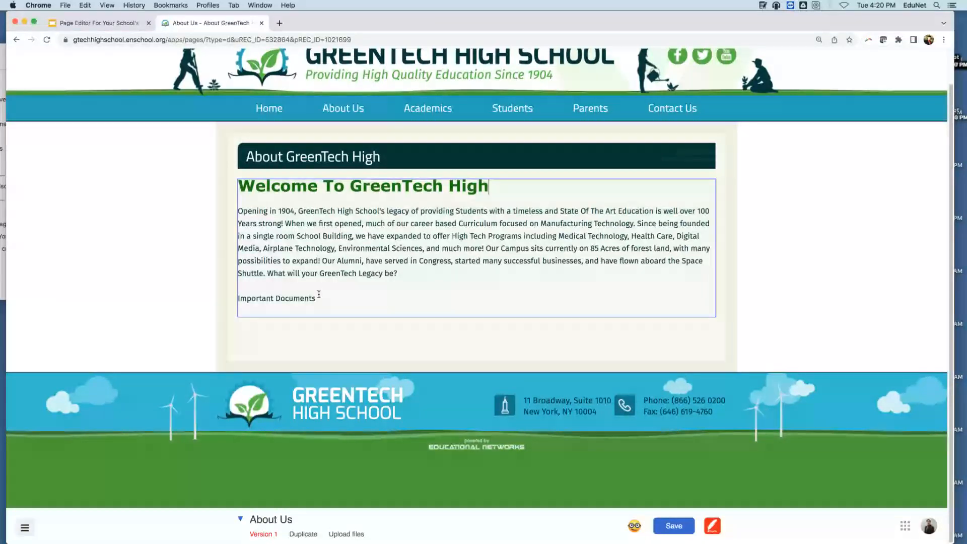
Format the "Important Documents" line as Heading 2 in the Verdana font, coloured dark green
{"action": "left_click_drag", "start_coordinate": [322, 298], "coordinate": [238, 298]}
{"action": "left_click", "coordinate": [244, 278]}
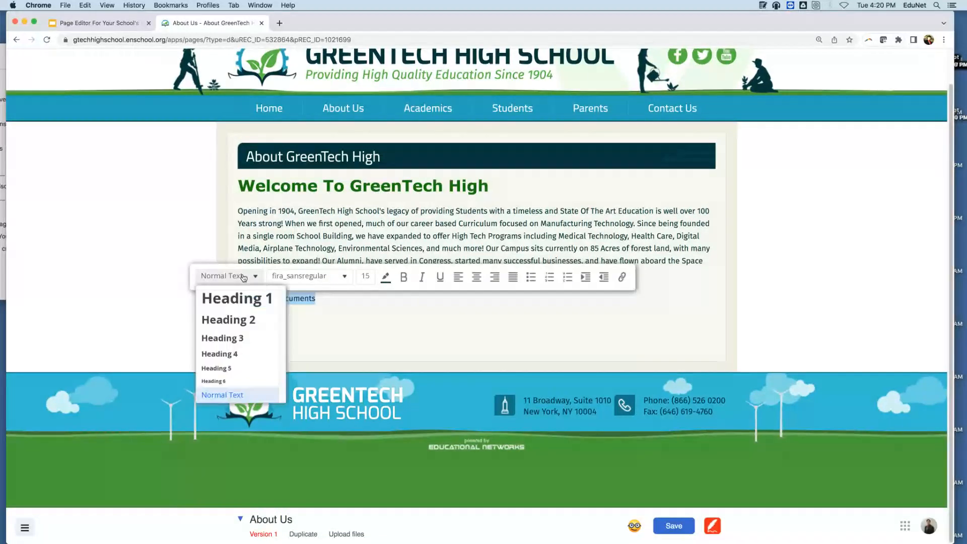
{"action": "left_click", "coordinate": [247, 316]}
{"action": "left_click", "coordinate": [300, 276]}
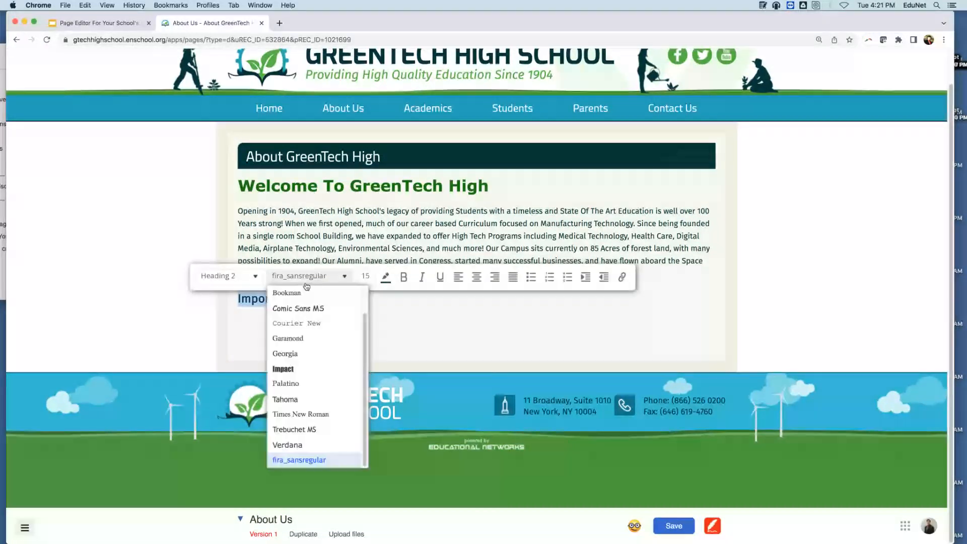
{"action": "left_click", "coordinate": [296, 445]}
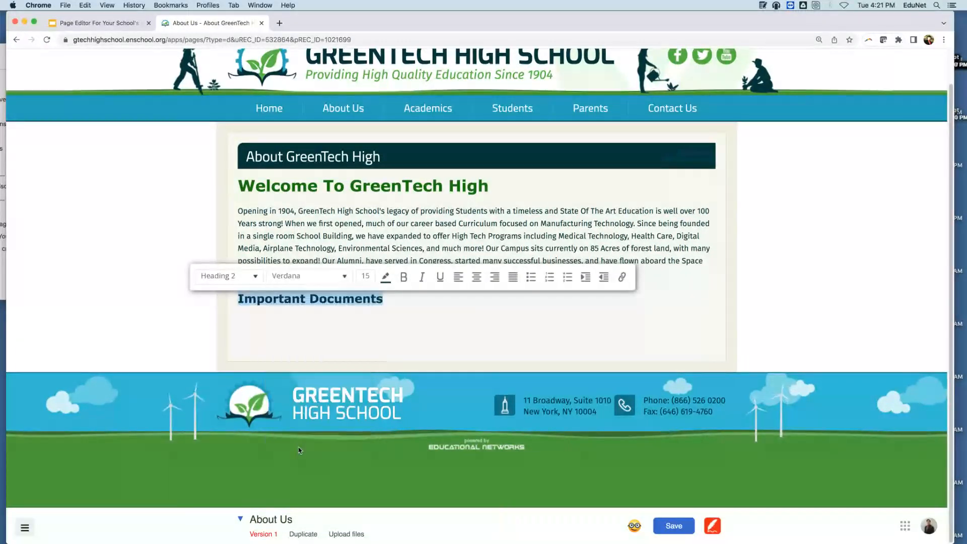
{"action": "left_click", "coordinate": [385, 276]}
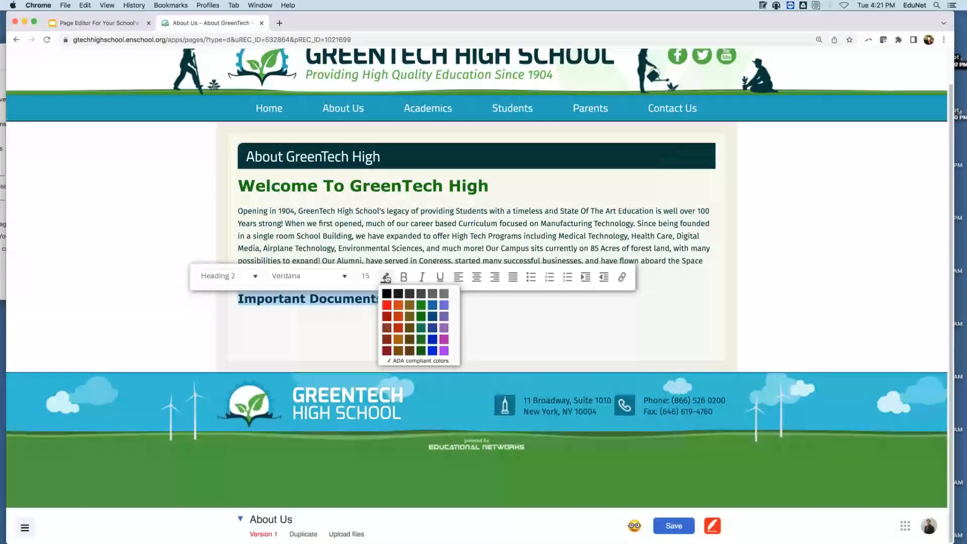
{"action": "left_click", "coordinate": [424, 318]}
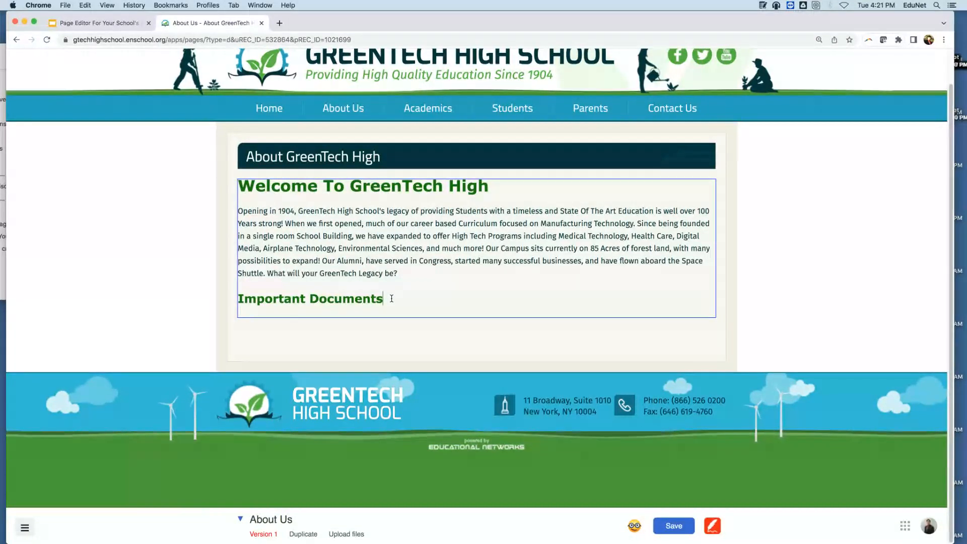
Change the text colour of the "Welcome To GreenTech High" and "Important Documents" headings to black
{"action": "left_click_drag", "start_coordinate": [487, 187], "coordinate": [238, 185]}
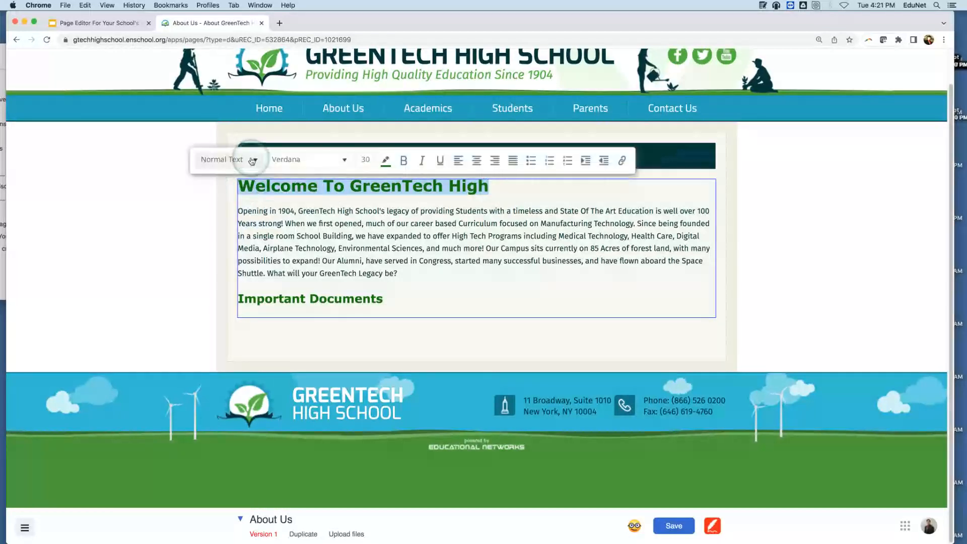
{"action": "left_click", "coordinate": [380, 162]}
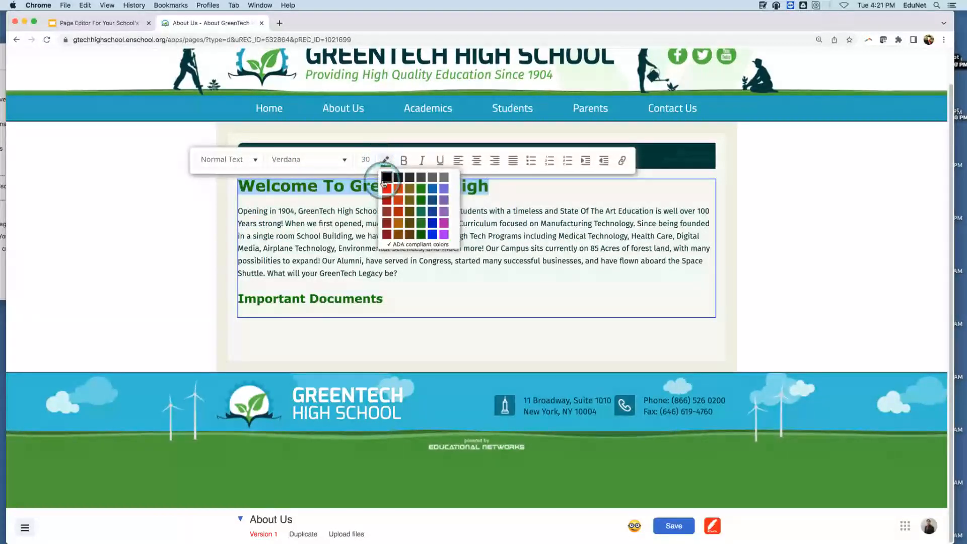
{"action": "left_click", "coordinate": [385, 180]}
{"action": "left_click", "coordinate": [388, 292]}
{"action": "left_click_drag", "start_coordinate": [388, 292], "coordinate": [237, 299]}
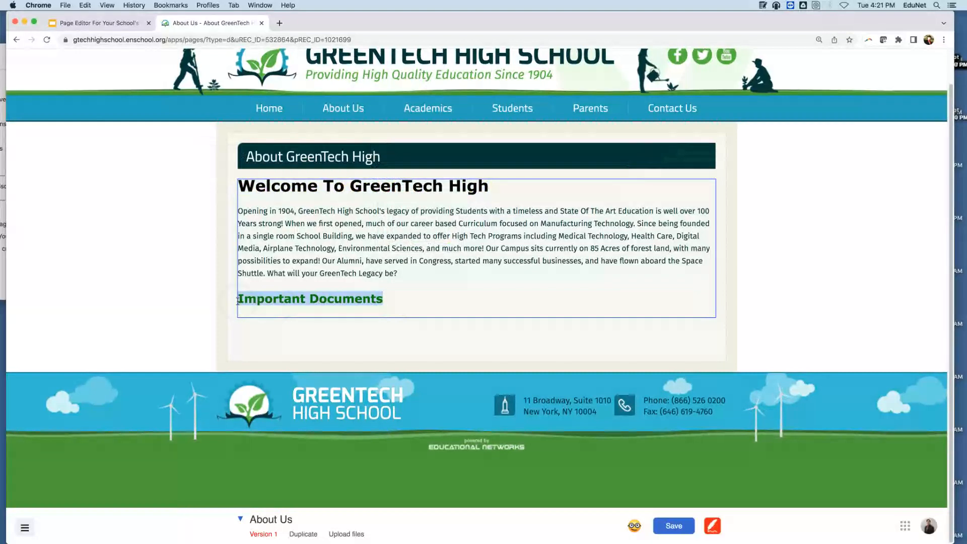
{"action": "left_click", "coordinate": [383, 276]}
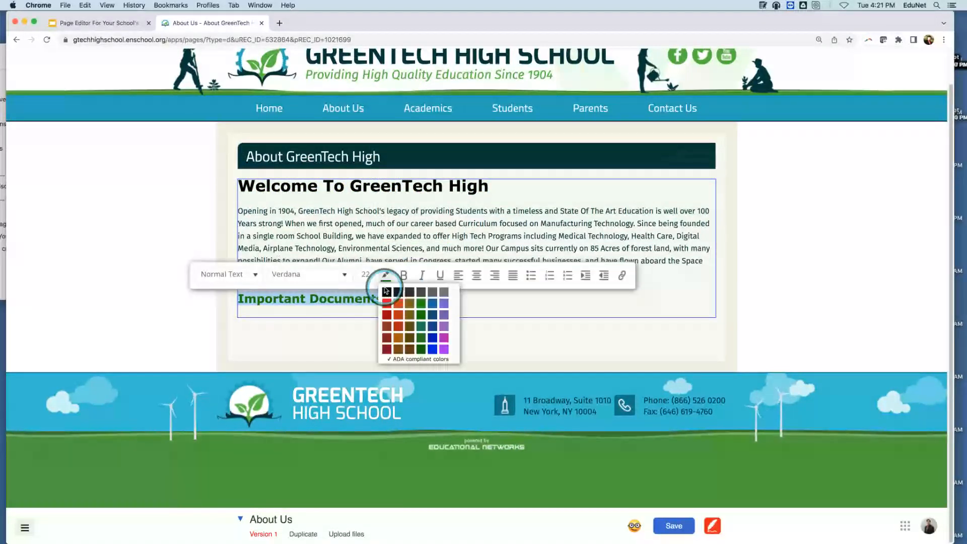
{"action": "left_click", "coordinate": [388, 288]}
Add the line "Student Expectations" below the "Important Documents" heading
{"action": "left_click", "coordinate": [395, 297]}
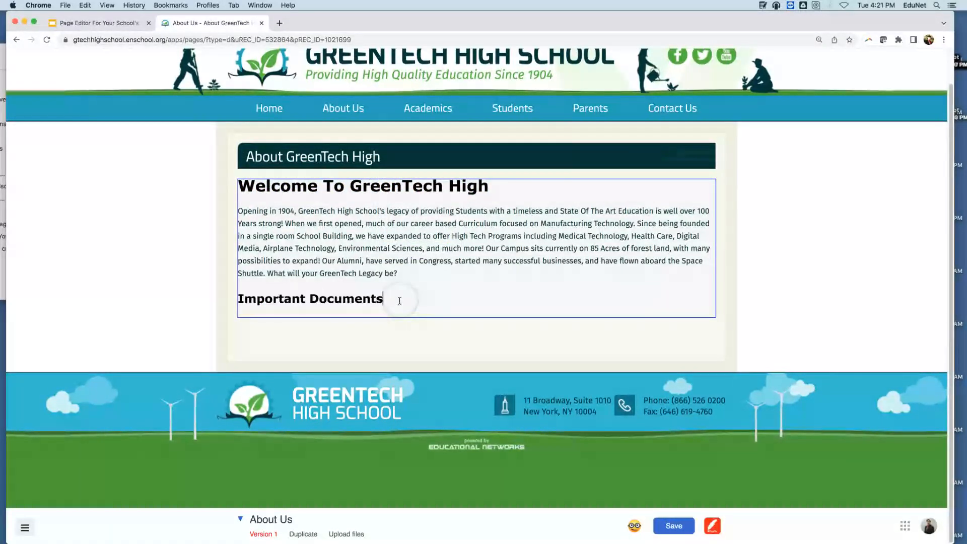
{"action": "key", "text": "Return"}
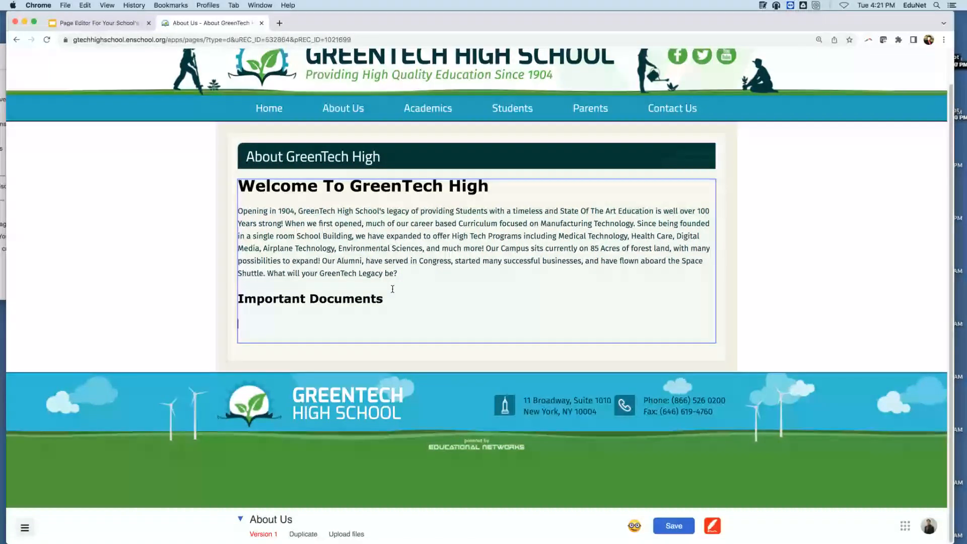
{"action": "type", "text": "Stu"}
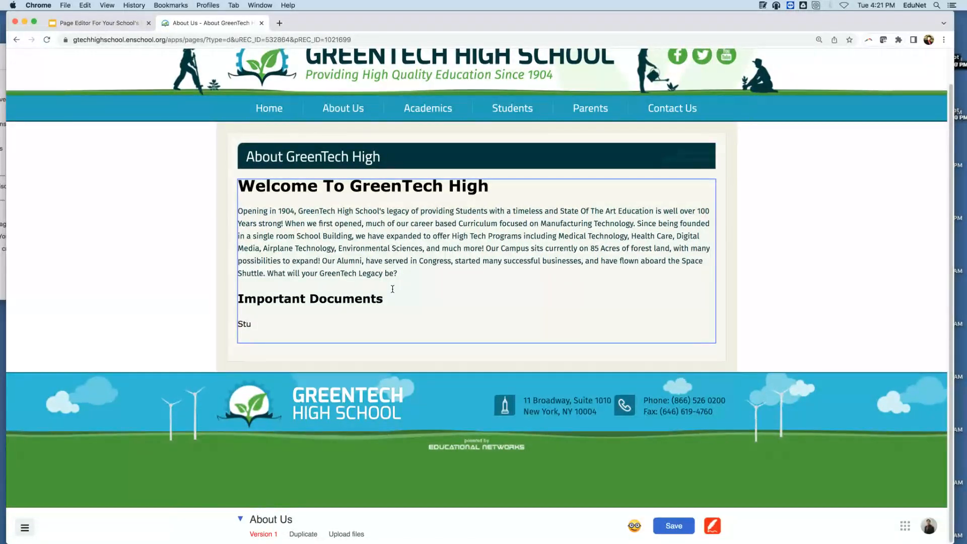
{"action": "type", "text": "dent Ex"}
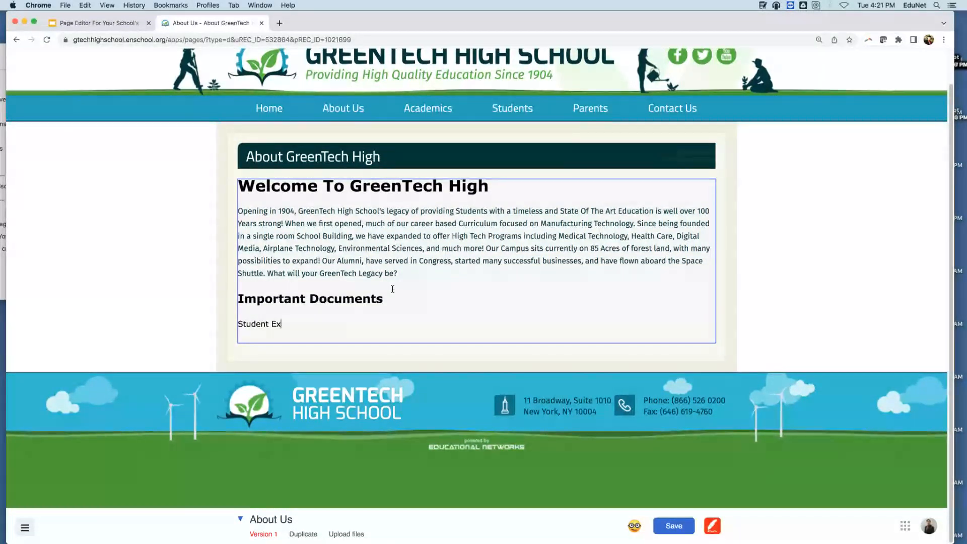
{"action": "type", "text": "pectations"}
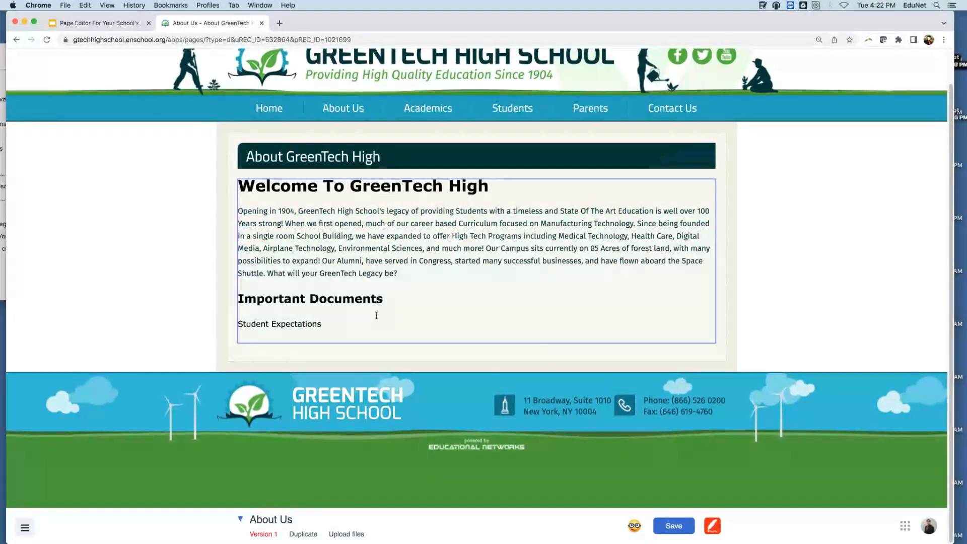
Search the Documents folder in Finder for "Student Expectations", limiting the search to that folder, and return to the page text
{"action": "left_click", "coordinate": [143, 527]}
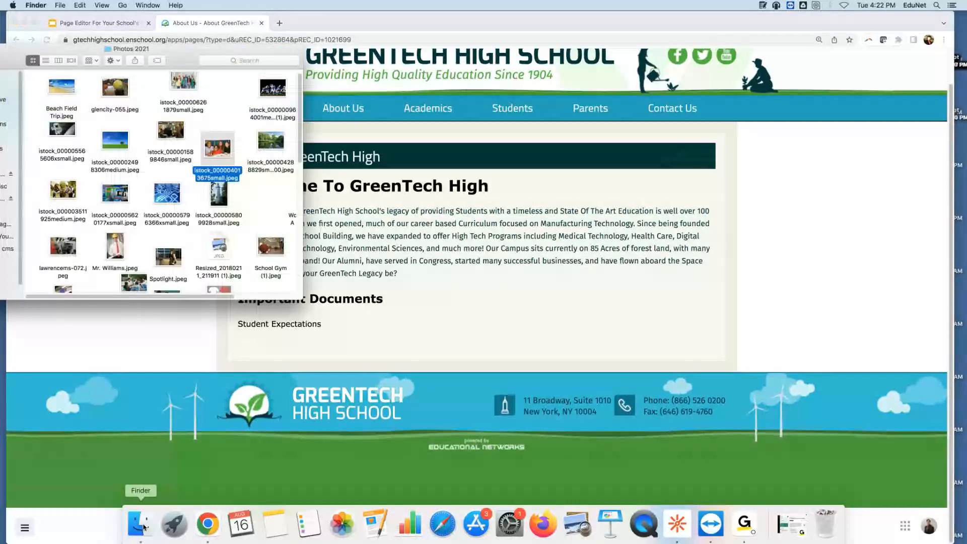
{"action": "left_click", "coordinate": [108, 6]}
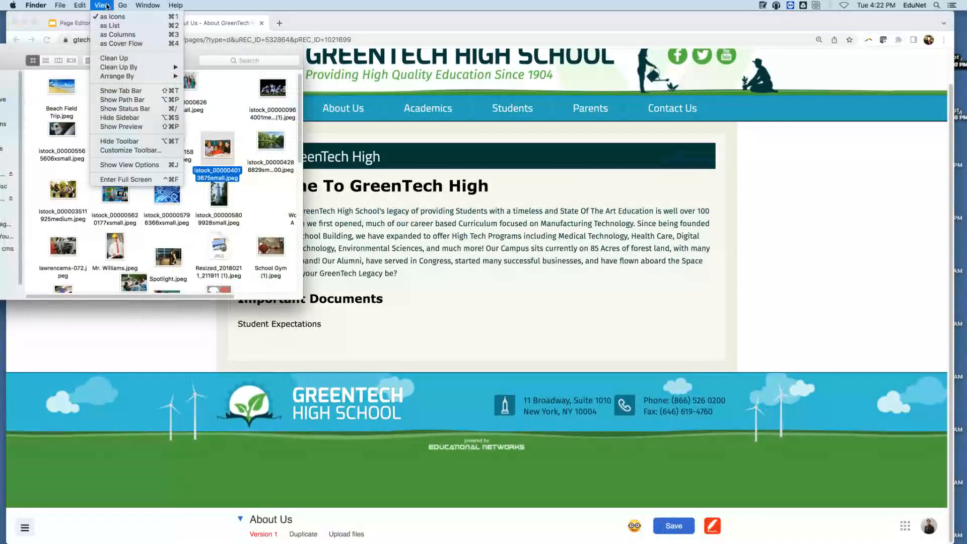
{"action": "mouse_move", "coordinate": [122, 5]}
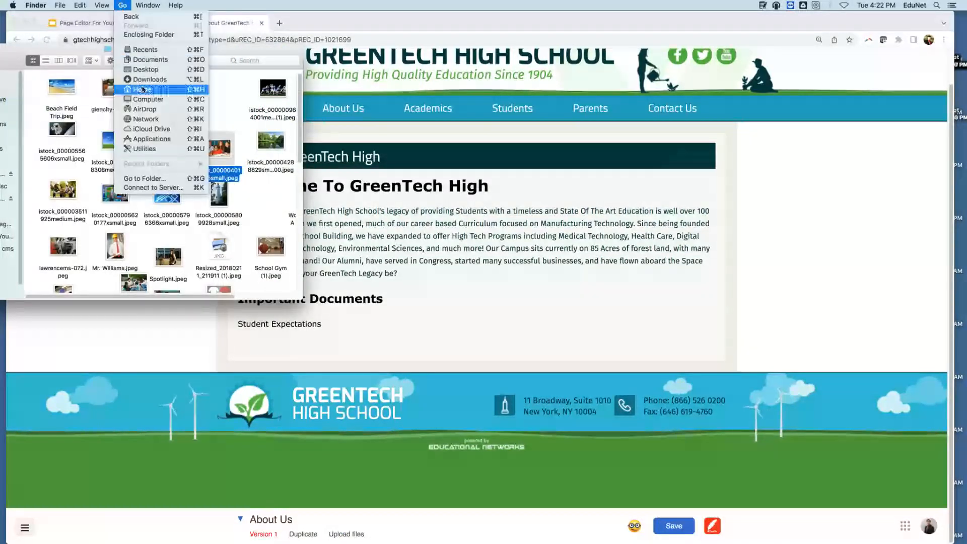
{"action": "left_click", "coordinate": [150, 60]}
{"action": "left_click", "coordinate": [244, 60]}
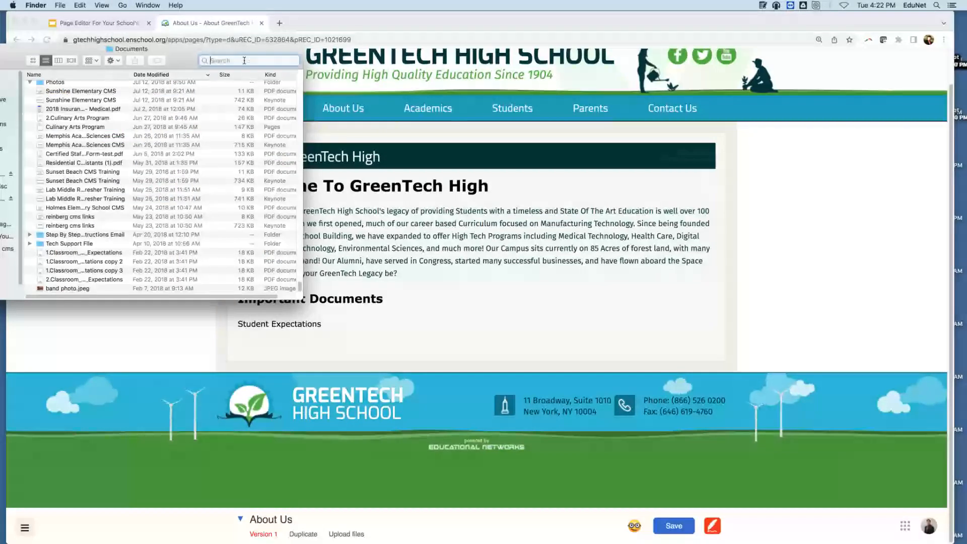
{"action": "type", "text": "Student E"}
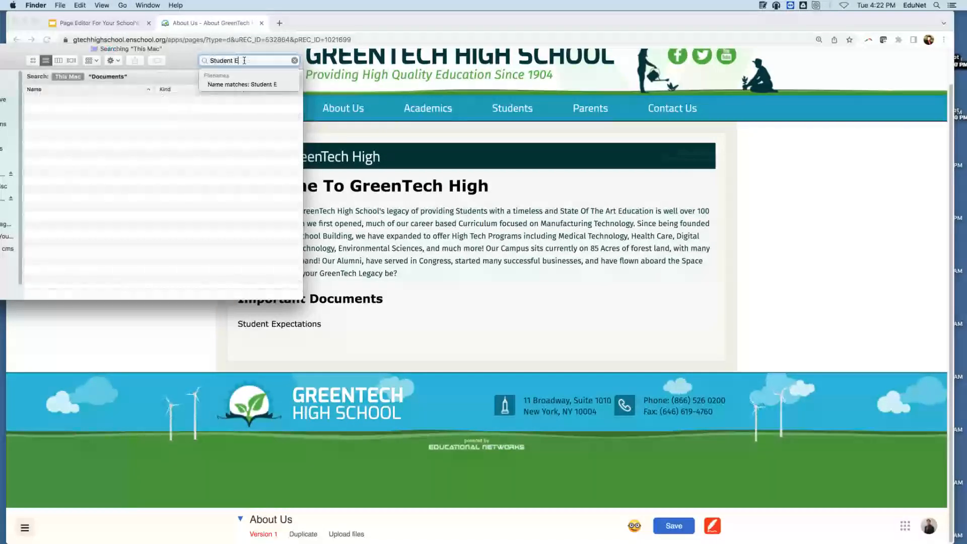
{"action": "type", "text": "xpectations"}
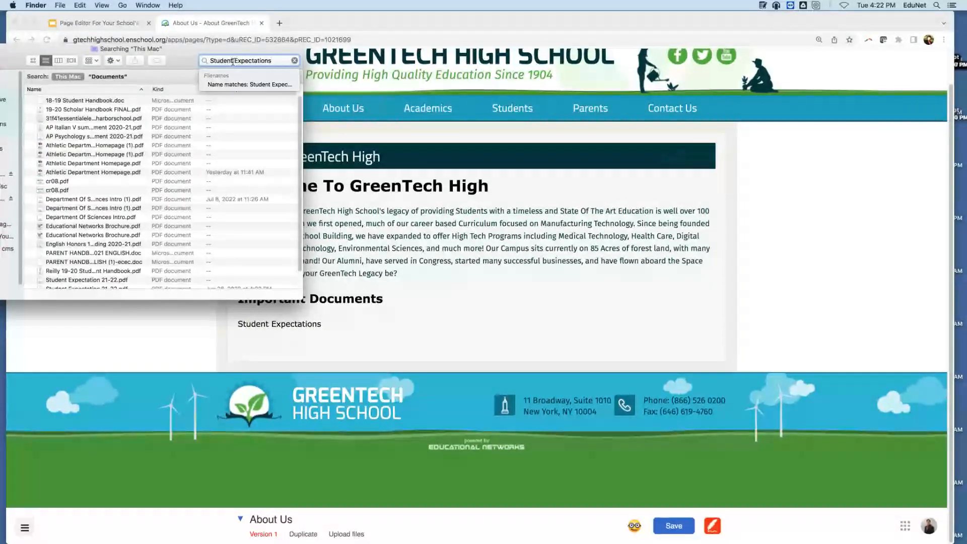
{"action": "left_click", "coordinate": [108, 76]}
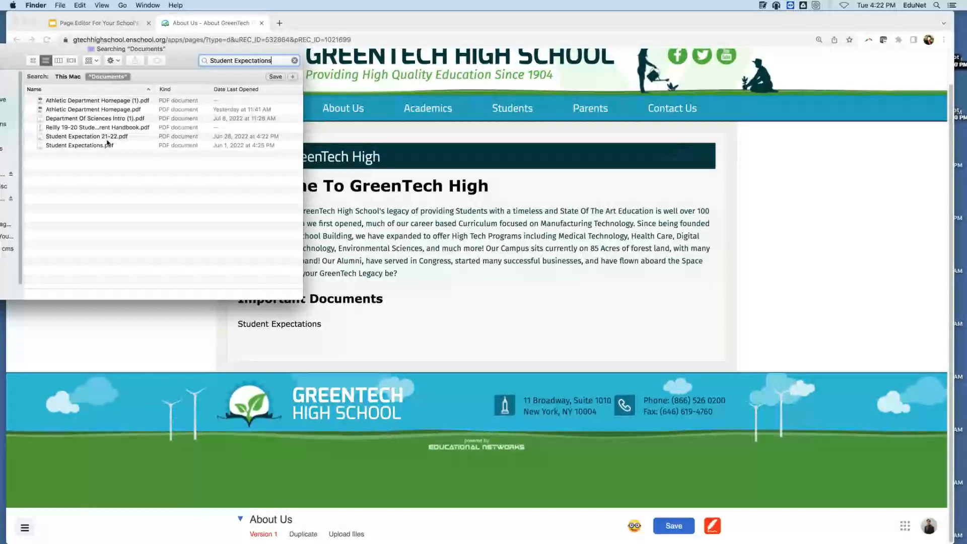
{"action": "left_click", "coordinate": [344, 343]}
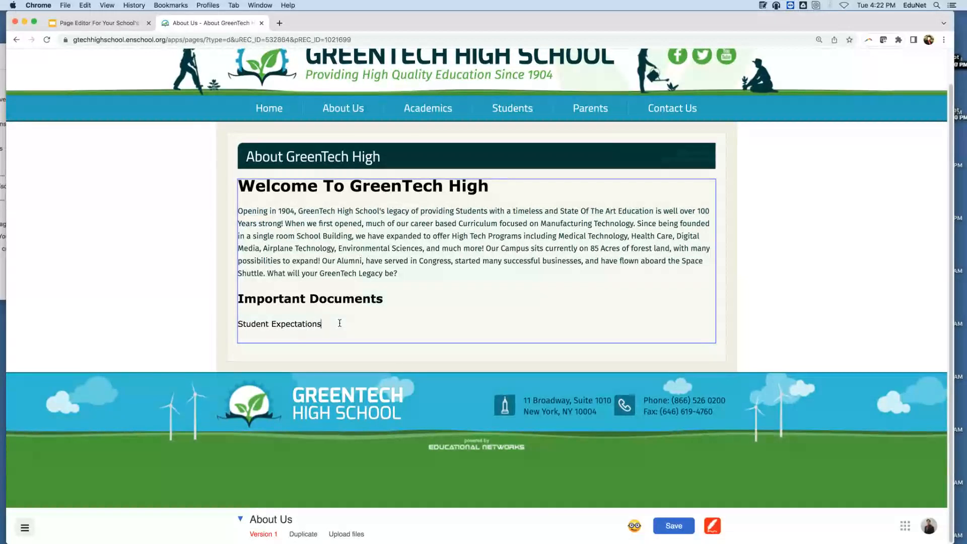
Link the "Student Expectations" text to the document "Student Expectation 21-22.pdf" from the Documents folder search results in Finder
{"action": "triple_click", "coordinate": [339, 323]}
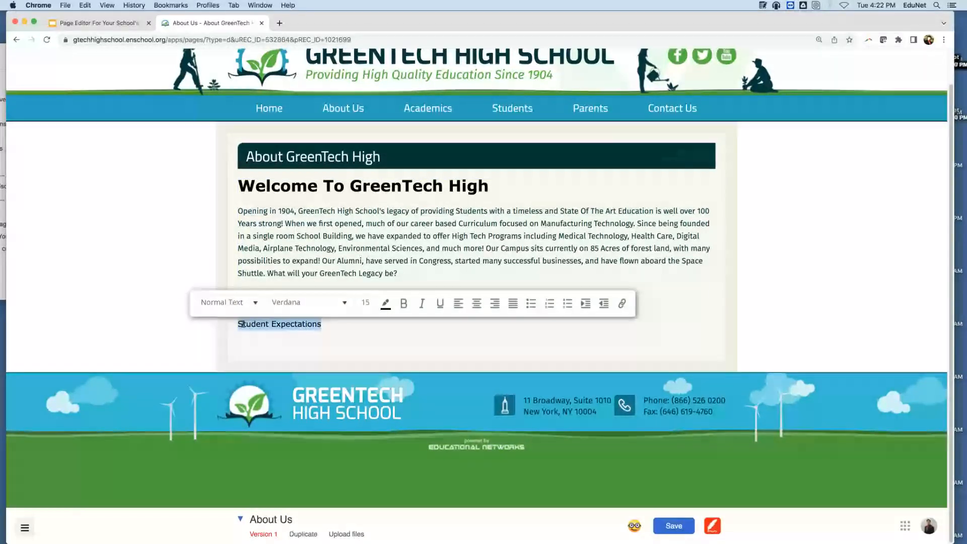
{"action": "left_click", "coordinate": [623, 303]}
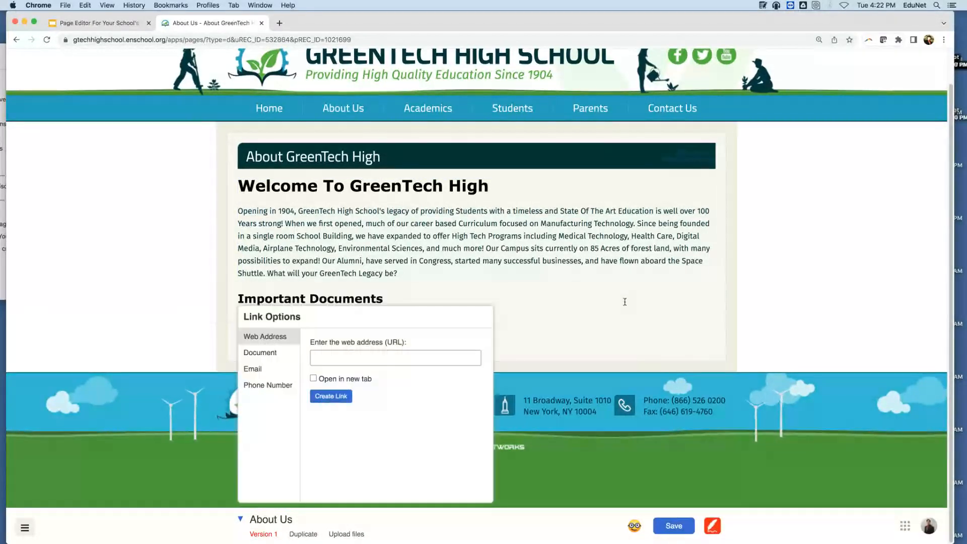
{"action": "left_click", "coordinate": [278, 354]}
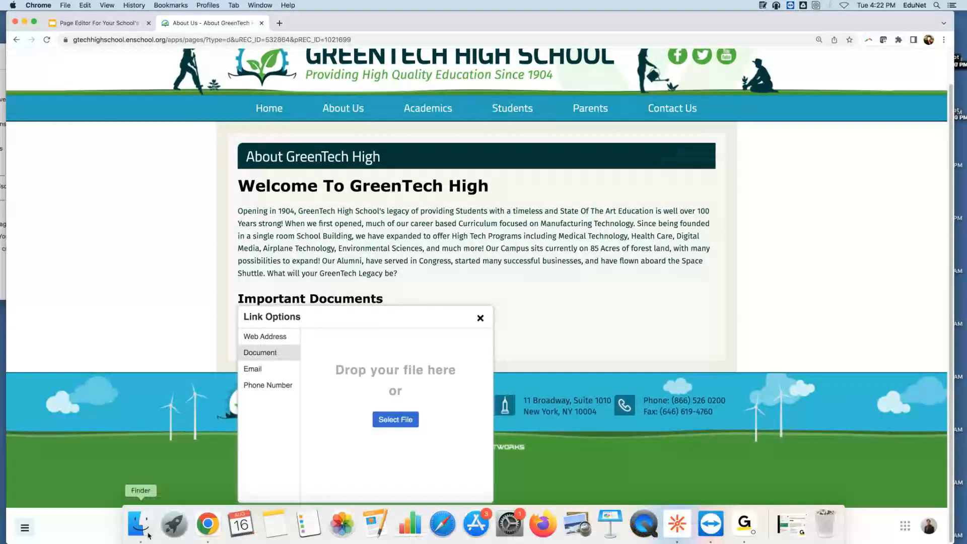
{"action": "left_click", "coordinate": [141, 524]}
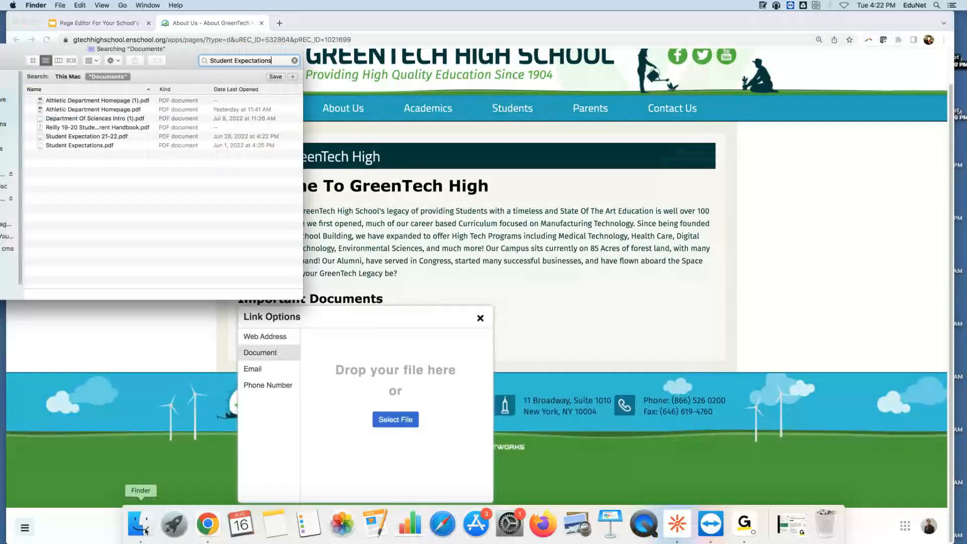
{"action": "left_click", "coordinate": [68, 137]}
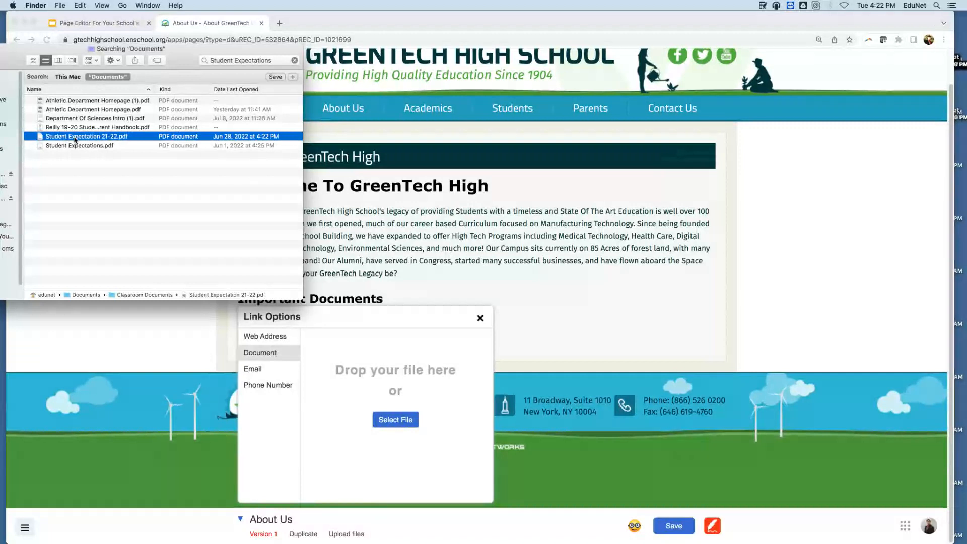
{"action": "left_click_drag", "start_coordinate": [74, 140], "coordinate": [401, 418]}
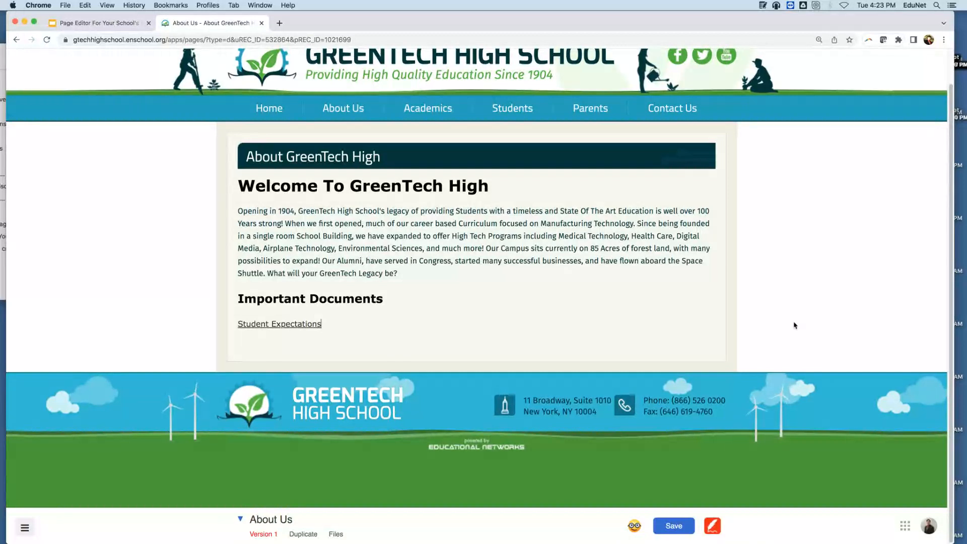
Save the About Us page with the linked document and switch off editing mode
{"action": "left_click", "coordinate": [315, 303]}
{"action": "double_click", "coordinate": [290, 324]}
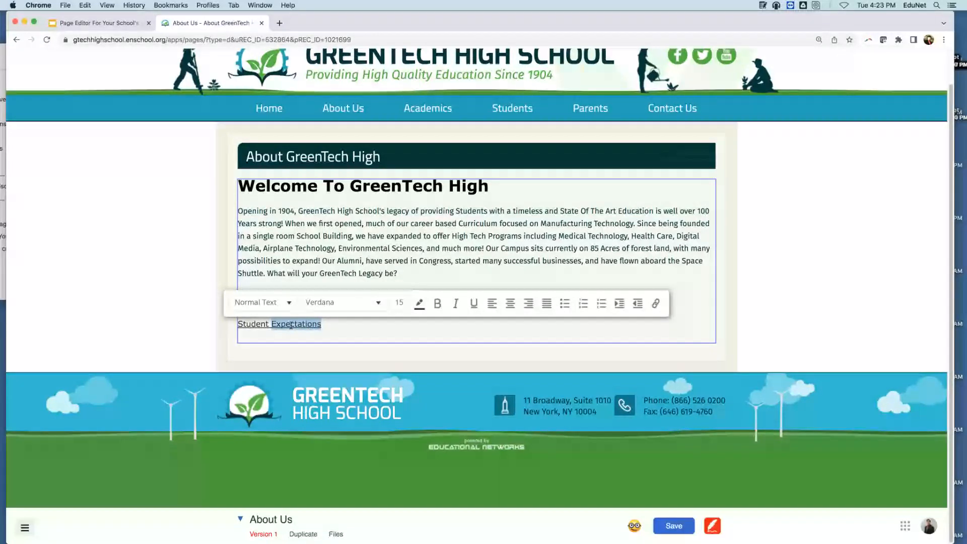
{"action": "left_click", "coordinate": [445, 365]}
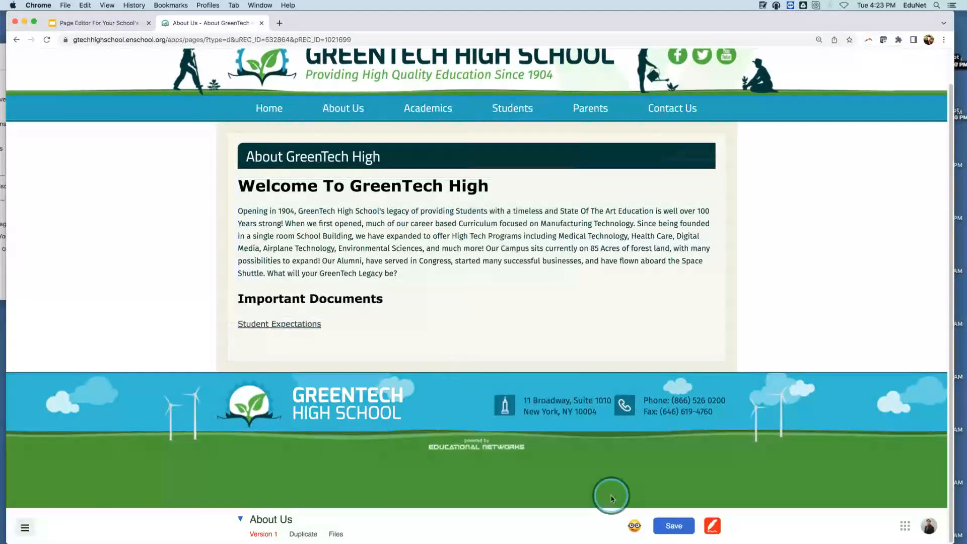
{"action": "left_click", "coordinate": [688, 530]}
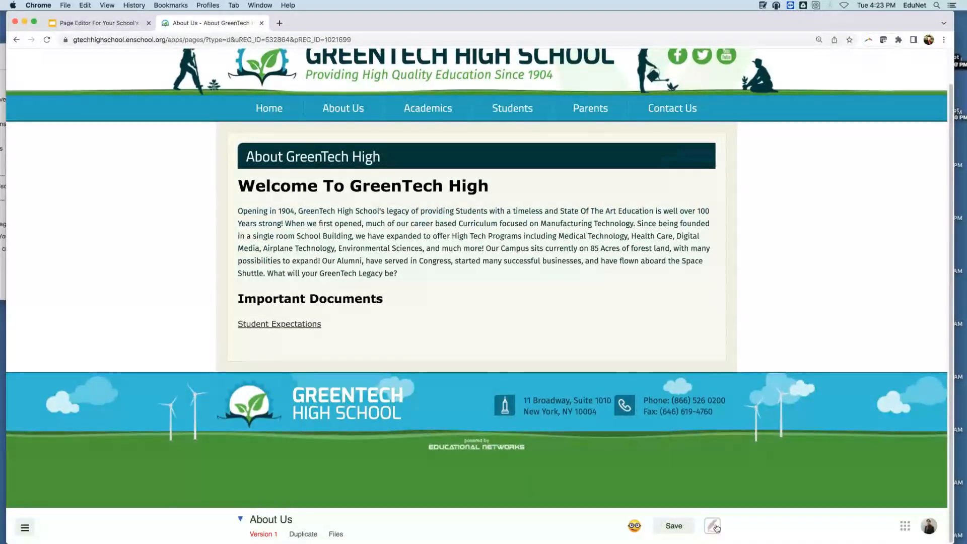
Open the "Student Expectations" link to check the PDF, close it and turn page editing back on
{"action": "left_click", "coordinate": [288, 325]}
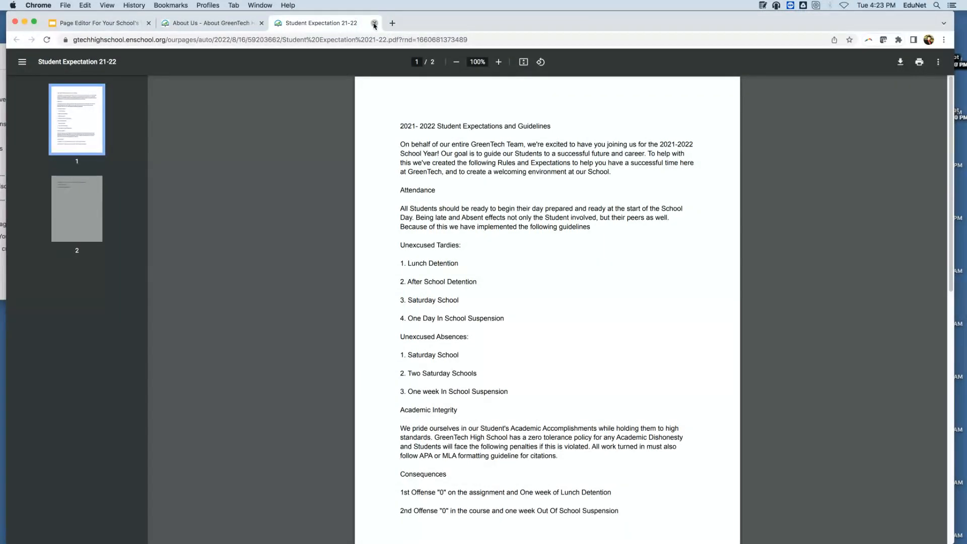
{"action": "left_click", "coordinate": [374, 24]}
{"action": "left_click", "coordinate": [712, 524]}
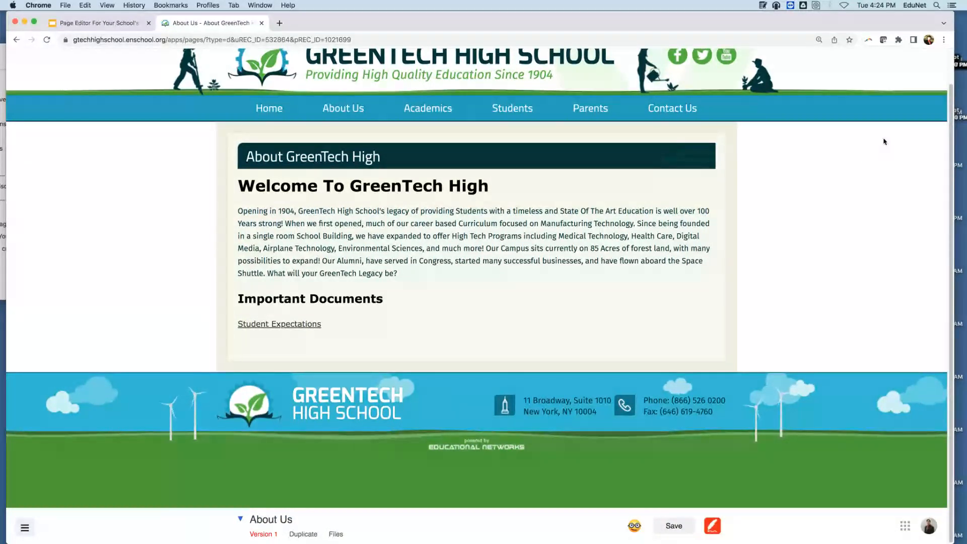
Insert a "Photo in the center" block below the text block on the About Us page
{"action": "right_click", "coordinate": [571, 286]}
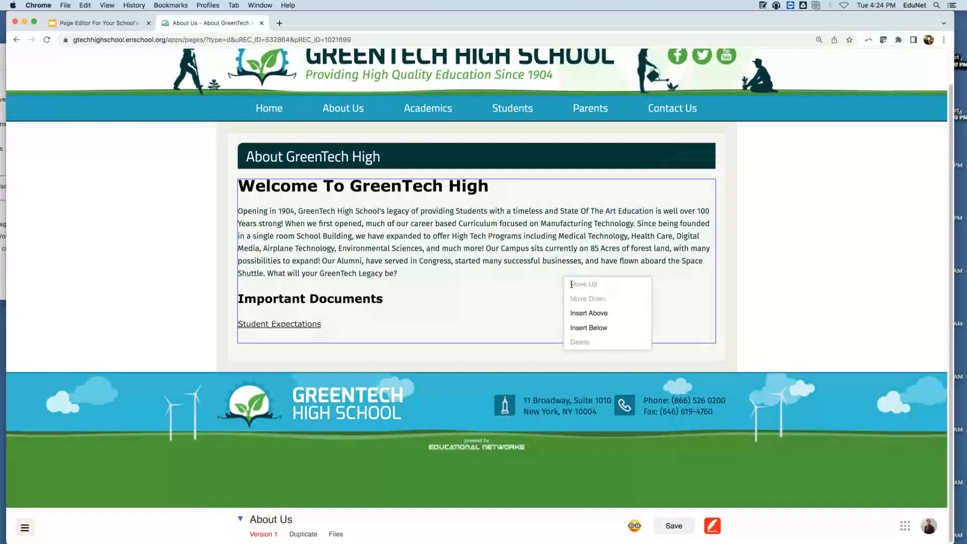
{"action": "left_click", "coordinate": [582, 327]}
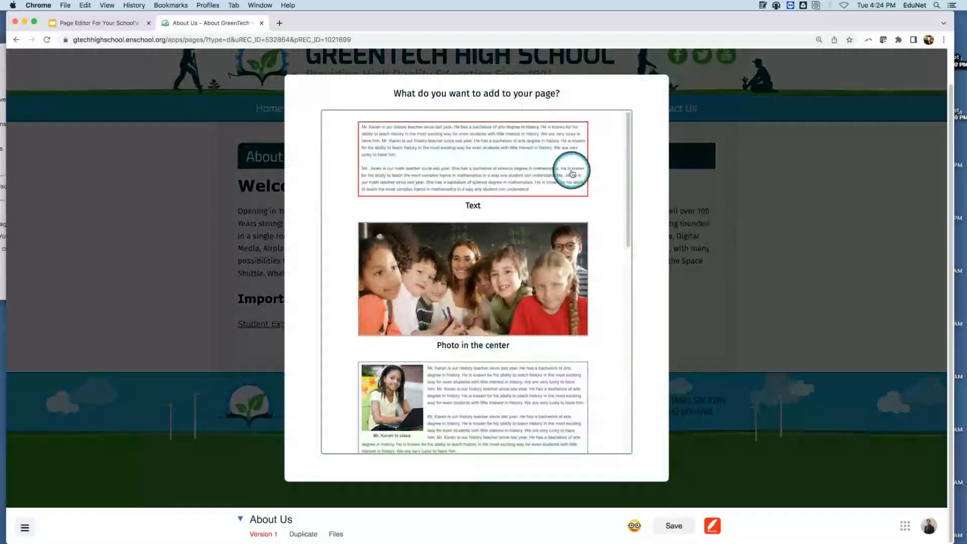
{"action": "scroll", "coordinate": [579, 191], "scroll_direction": "down", "scroll_amount": 10}
{"action": "scroll", "coordinate": [583, 199], "scroll_direction": "up", "scroll_amount": 5}
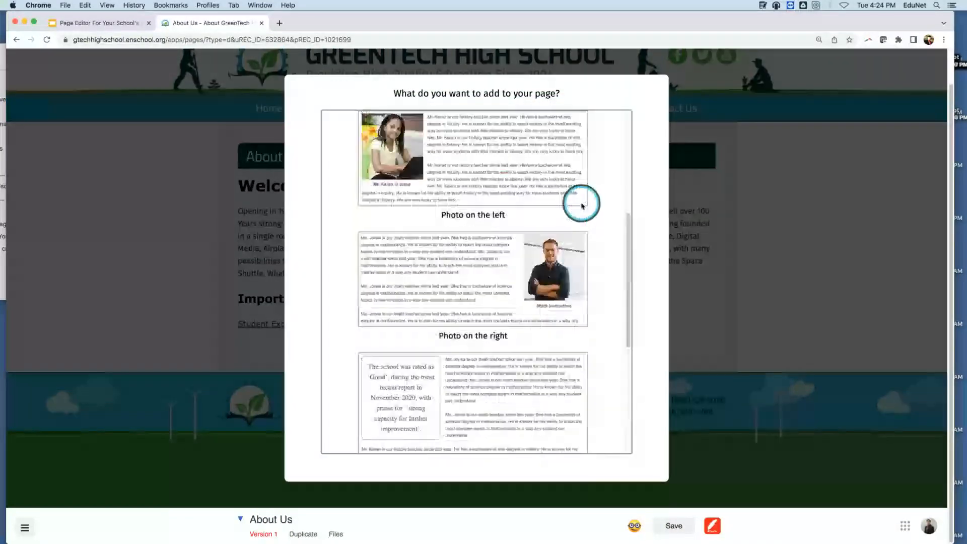
{"action": "scroll", "coordinate": [615, 273], "scroll_direction": "up", "scroll_amount": 3}
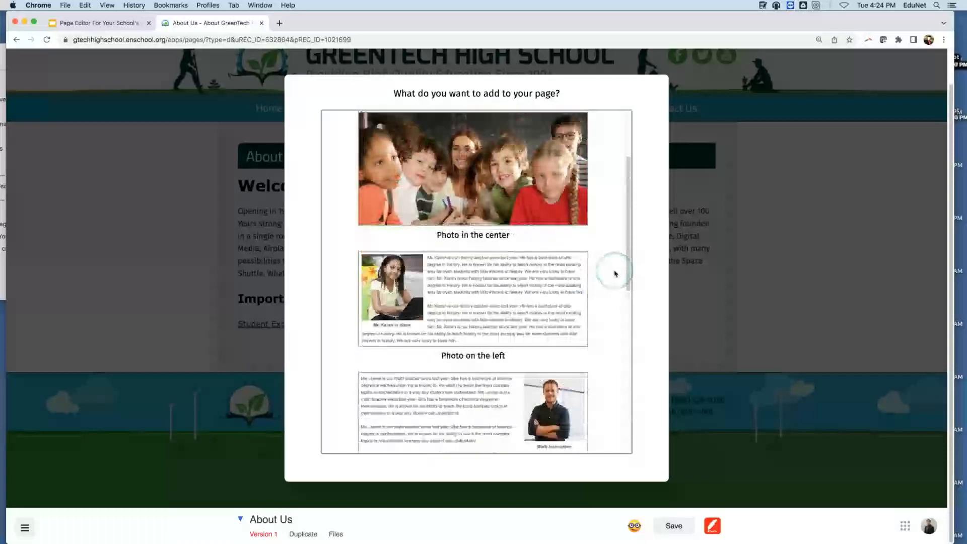
{"action": "left_click", "coordinate": [509, 179]}
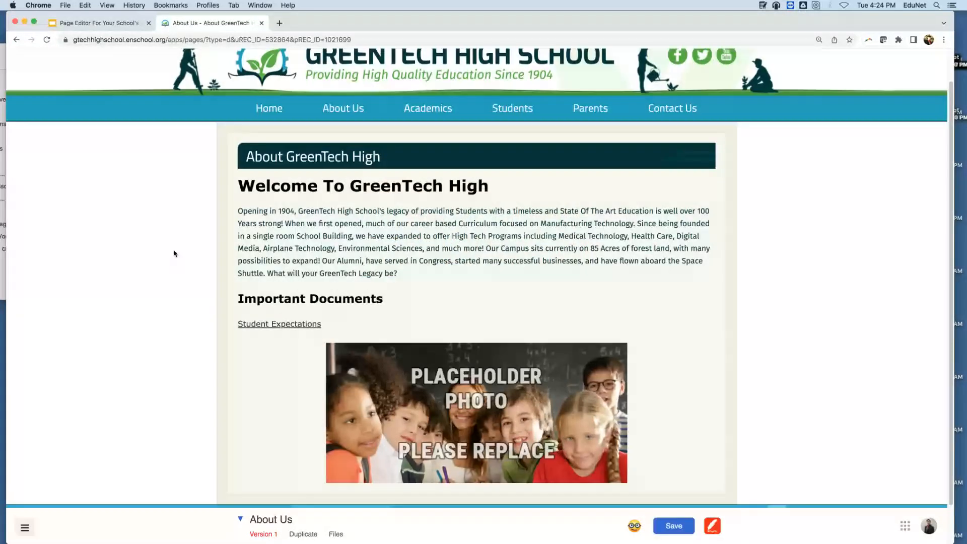
Search the Documents folder in Finder for "Photos" and open the "Photos 2021" folder, showing its contents as icons
{"action": "mouse_move", "coordinate": [76, 541]}
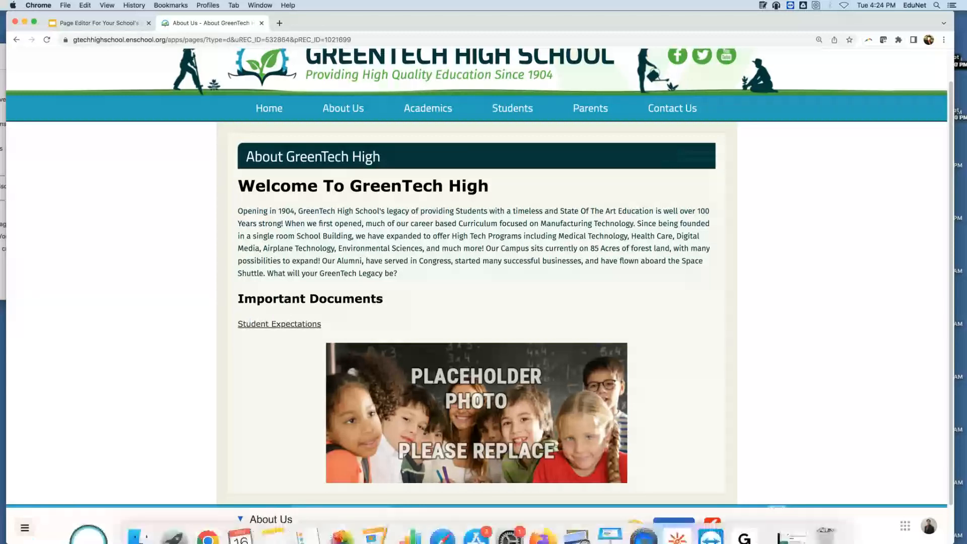
{"action": "left_click", "coordinate": [134, 529]}
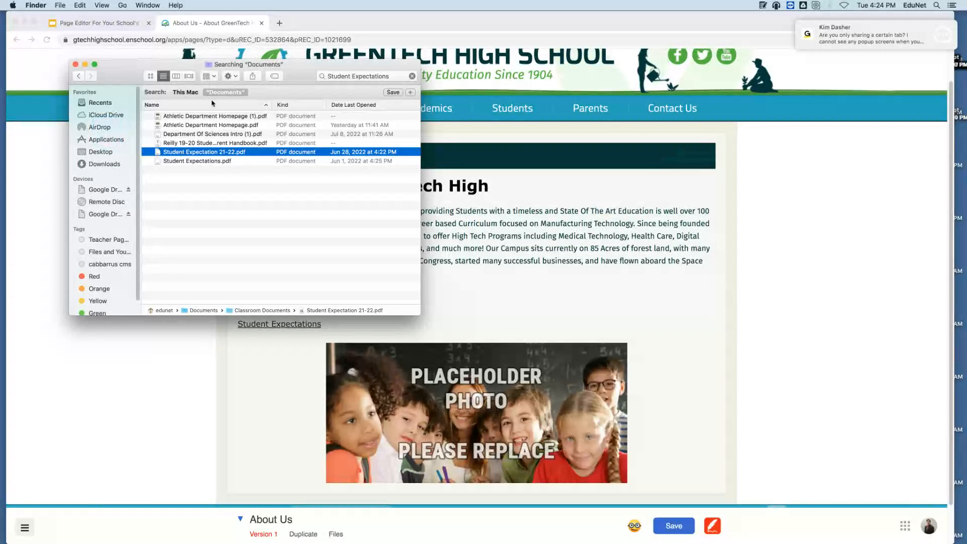
{"action": "triple_click", "coordinate": [382, 75]}
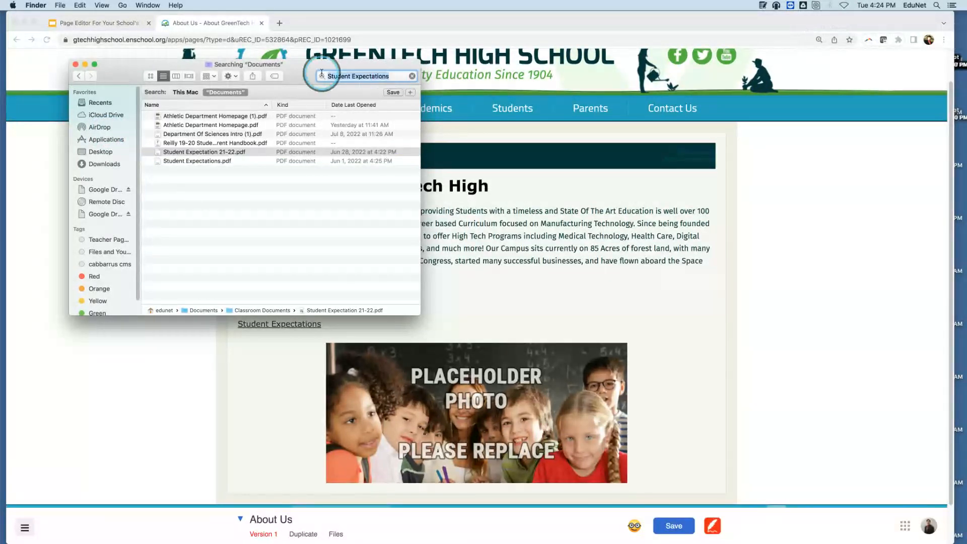
{"action": "key", "text": "BackSpace"}
{"action": "type", "text": "Photos"}
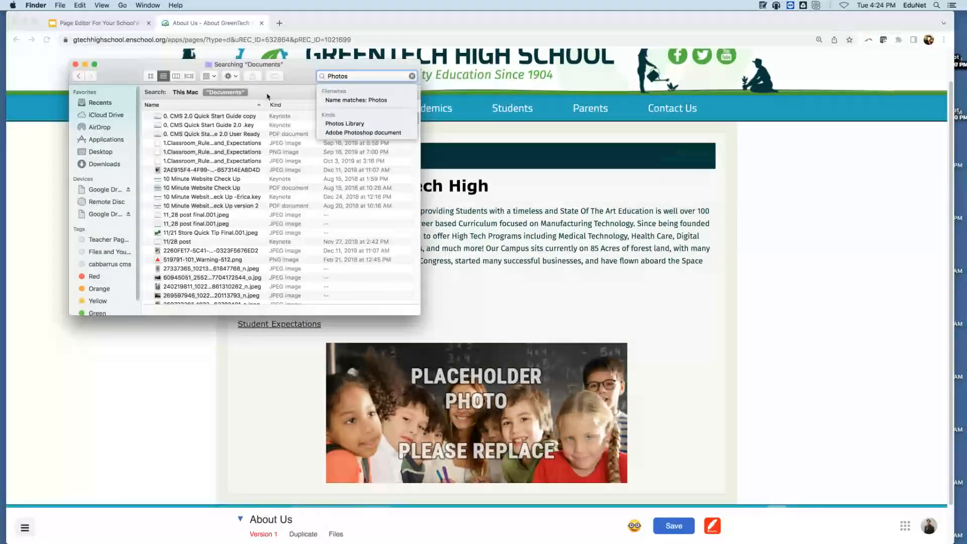
{"action": "scroll", "coordinate": [255, 186], "scroll_direction": "down", "scroll_amount": 15}
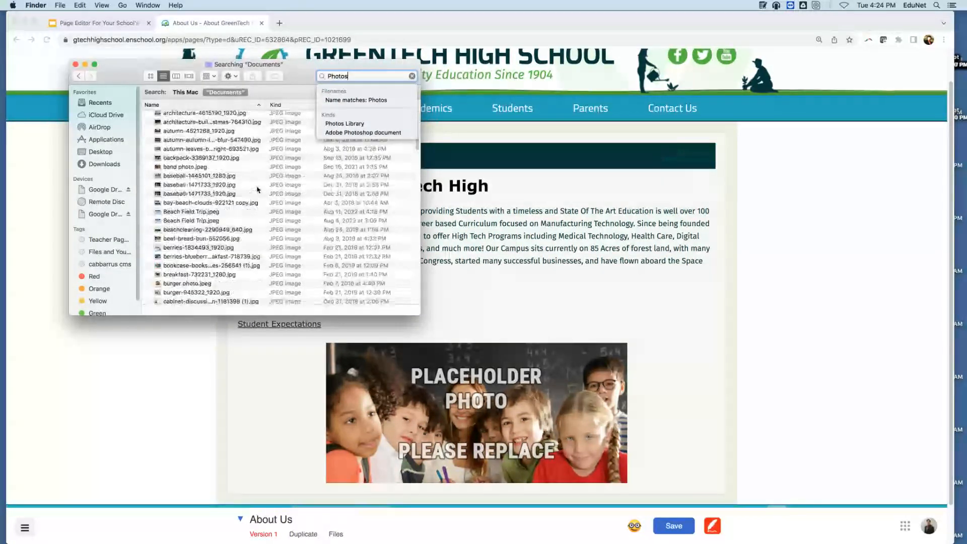
{"action": "scroll", "coordinate": [285, 196], "scroll_direction": "down", "scroll_amount": 10}
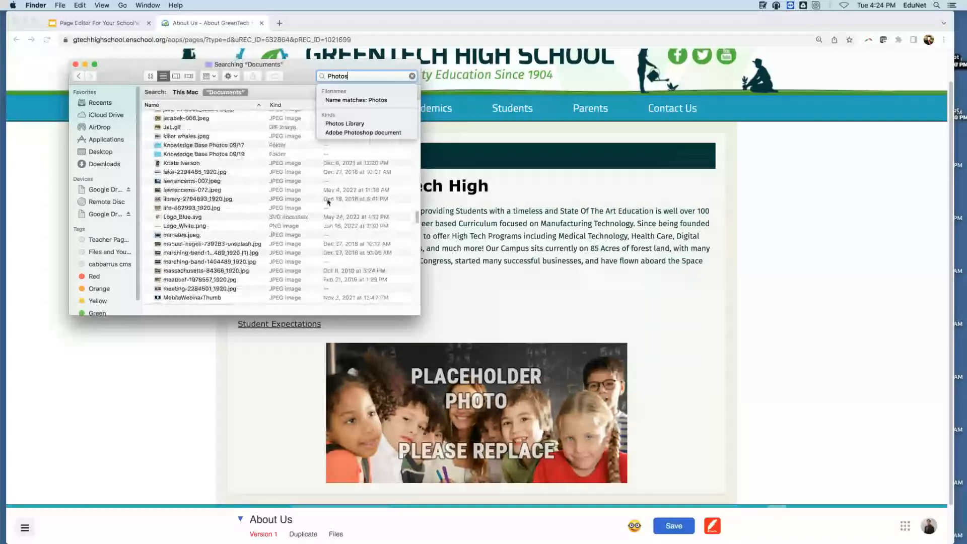
{"action": "scroll", "coordinate": [328, 202], "scroll_direction": "down", "scroll_amount": 10}
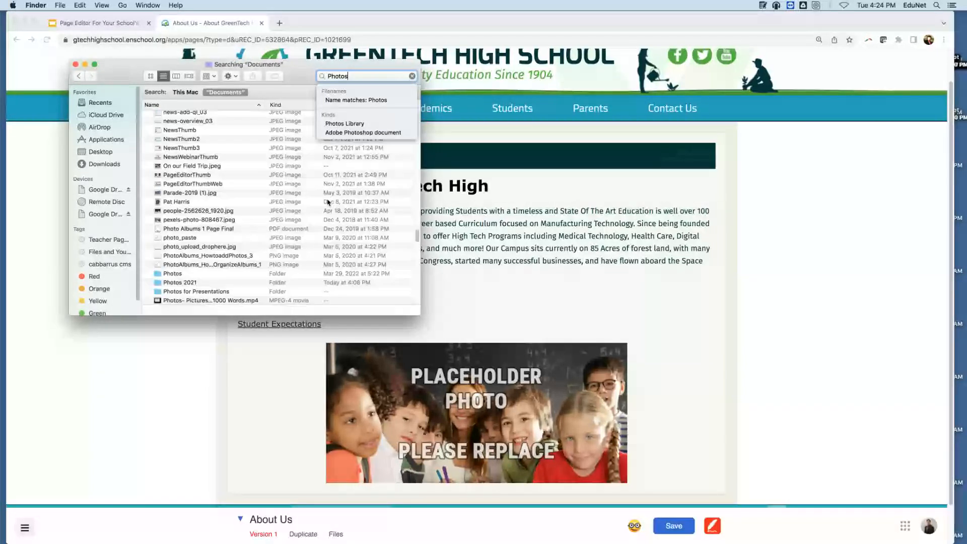
{"action": "double_click", "coordinate": [189, 283]}
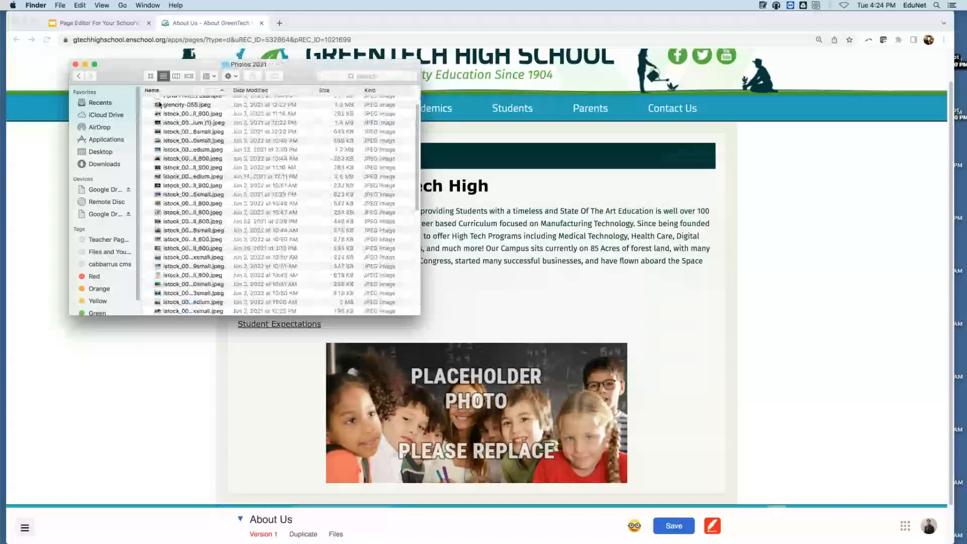
{"action": "left_click", "coordinate": [151, 76]}
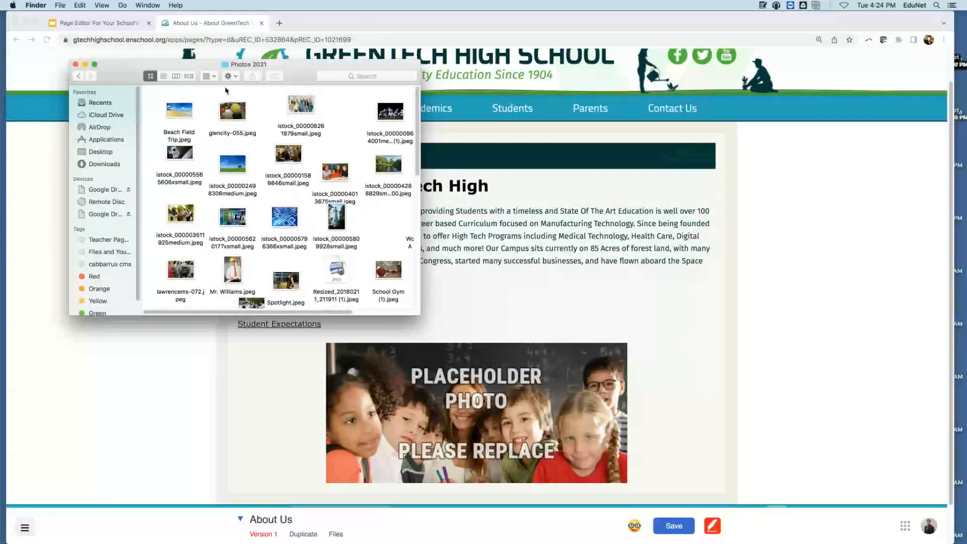
{"action": "left_click_drag", "start_coordinate": [299, 73], "coordinate": [304, 56]}
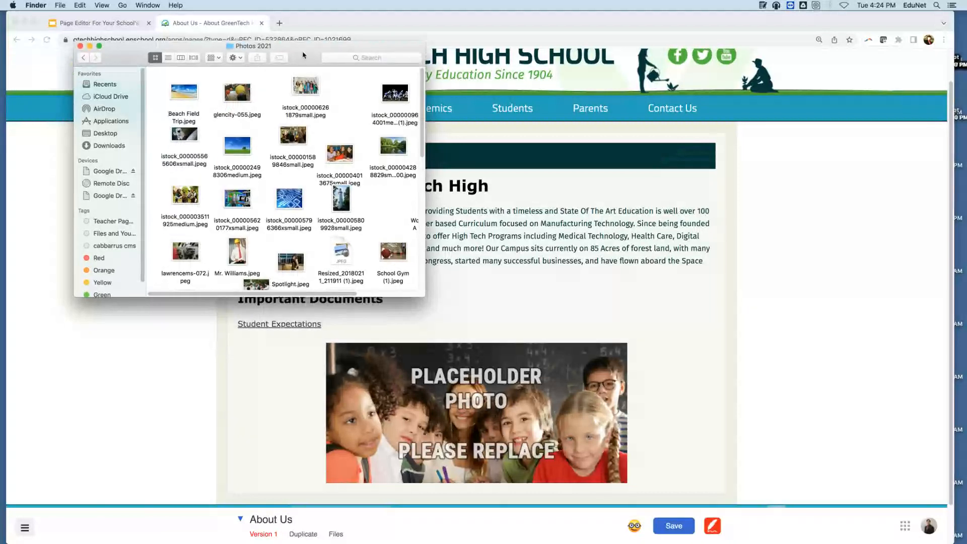
{"action": "left_click", "coordinate": [301, 78]}
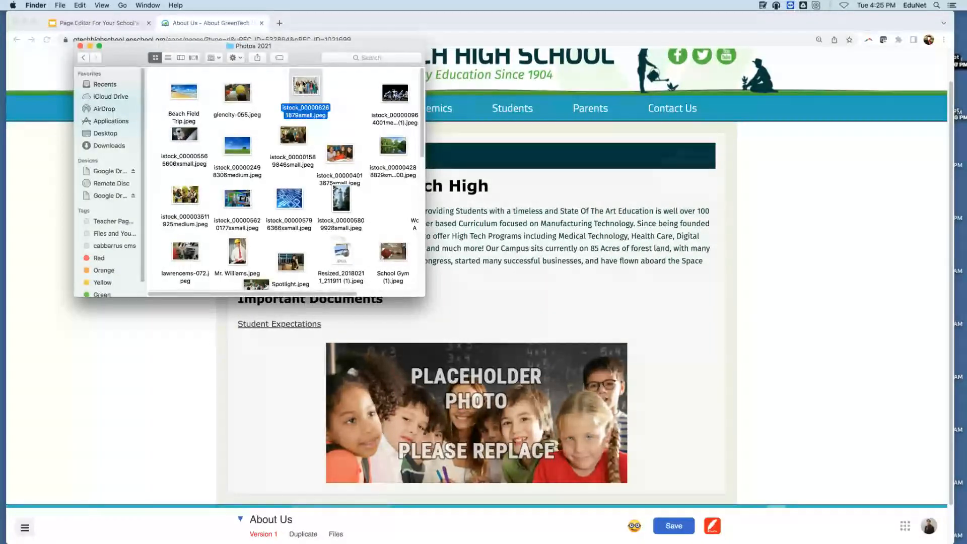
{"action": "left_click_drag", "start_coordinate": [305, 85], "coordinate": [413, 389]}
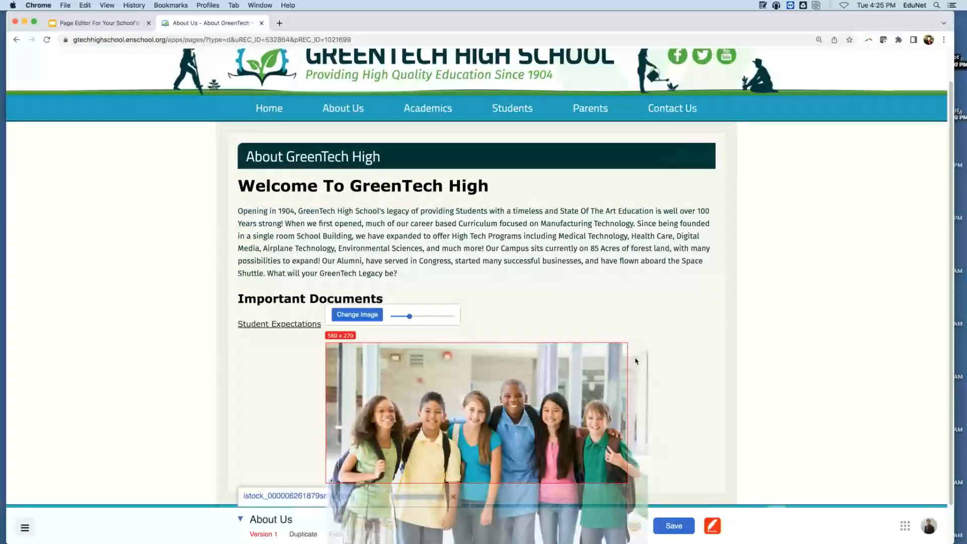
Widen the student group photo to 620 pixels and increase its height to show the students at full length
{"action": "left_click", "coordinate": [610, 350]}
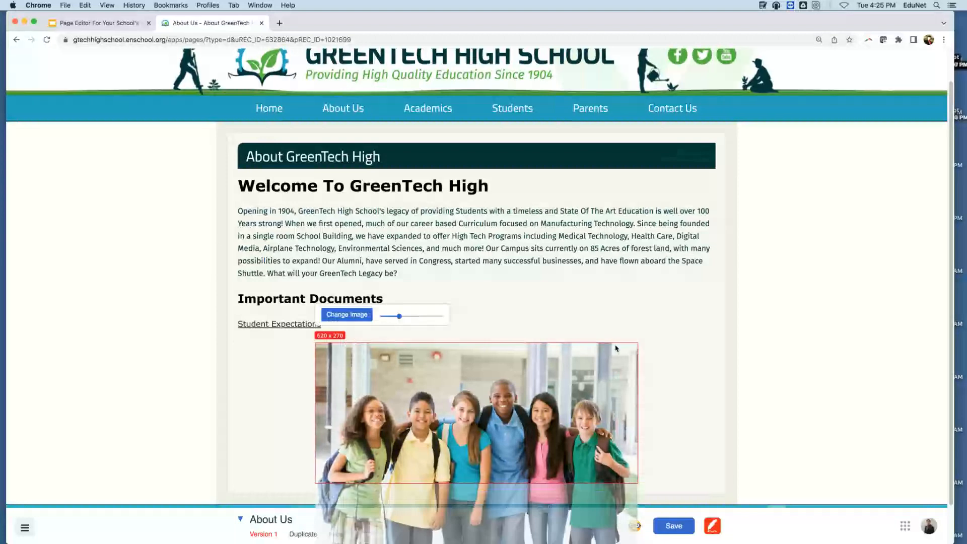
{"action": "scroll", "coordinate": [614, 349], "scroll_direction": "down", "scroll_amount": 2}
{"action": "left_click_drag", "start_coordinate": [632, 439], "coordinate": [614, 532]}
{"action": "scroll", "coordinate": [693, 395], "scroll_direction": "down", "scroll_amount": 2}
{"action": "left_click", "coordinate": [708, 381]}
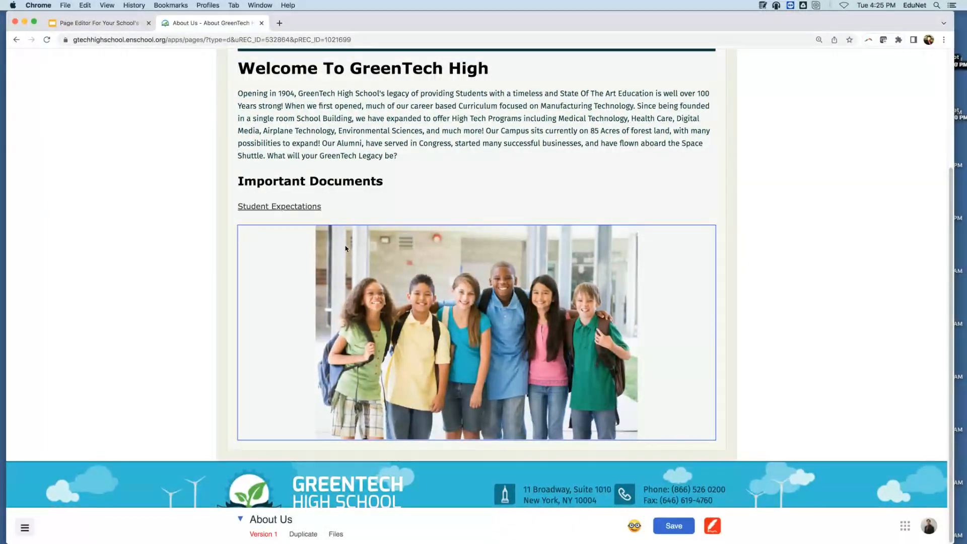
Add a small gap between the "Student Expectations" link and the photo block, and save the page
{"action": "left_click_drag", "start_coordinate": [360, 226], "coordinate": [360, 226]}
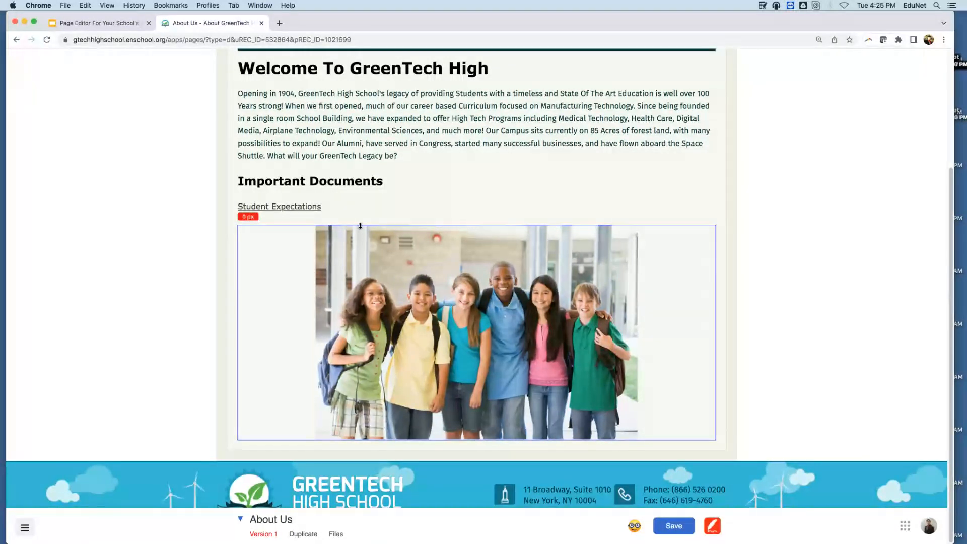
{"action": "left_click_drag", "start_coordinate": [360, 225], "coordinate": [360, 237]}
{"action": "left_click", "coordinate": [653, 523]}
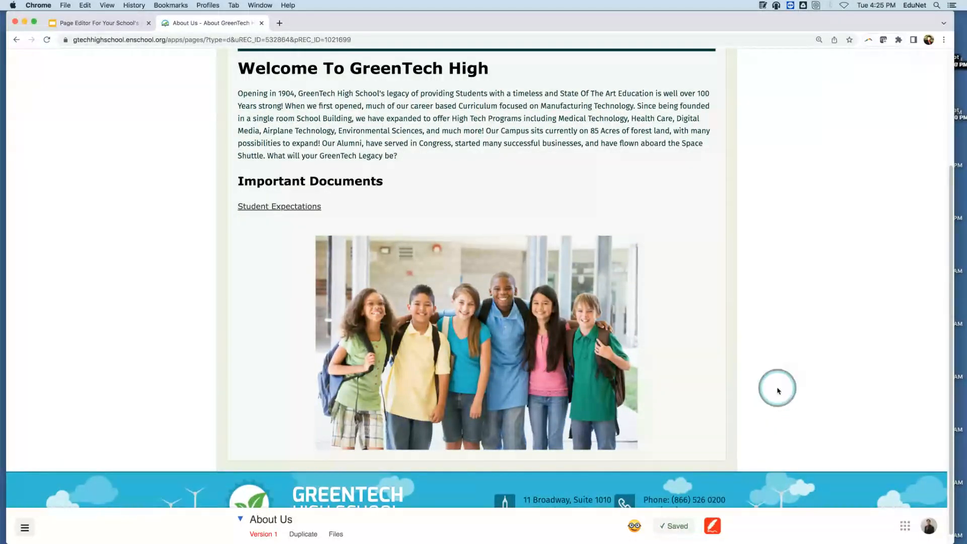
{"action": "left_click", "coordinate": [690, 27]}
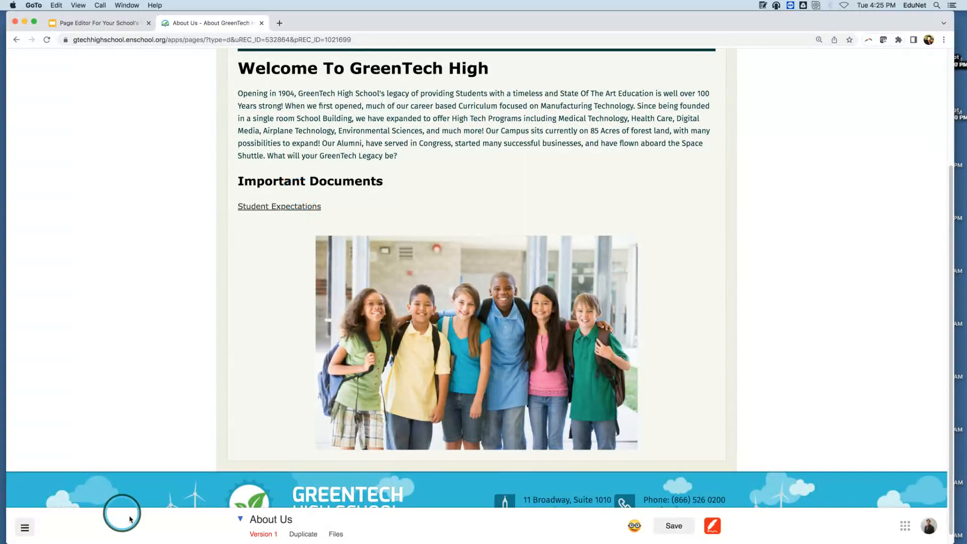
{"action": "left_click", "coordinate": [118, 343]}
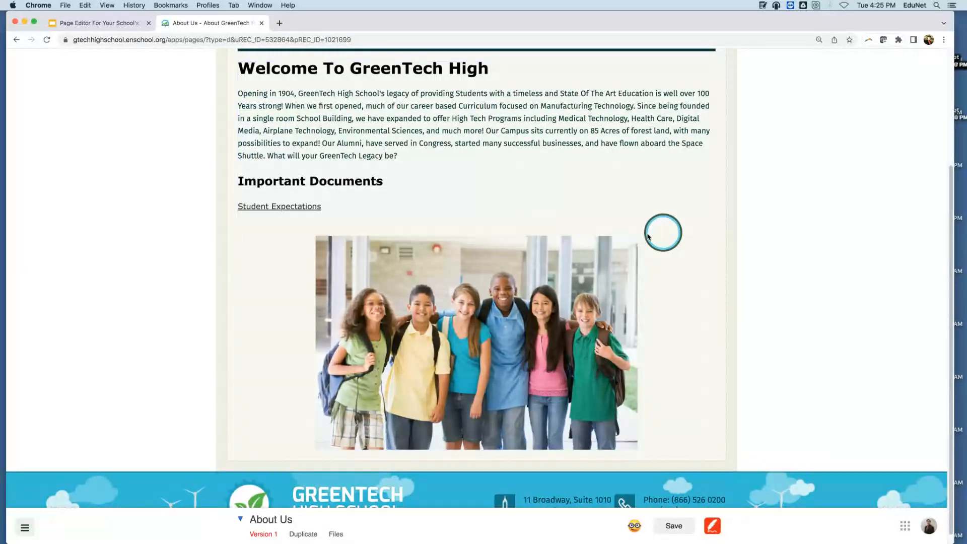
Examine the content block layouts available for insertion below the student photo, and leave without adding one
{"action": "left_click", "coordinate": [658, 261]}
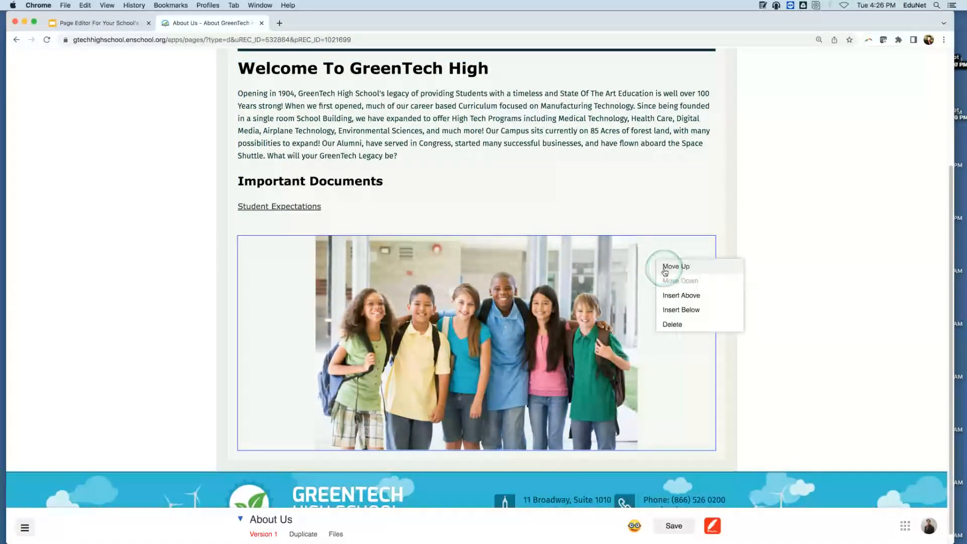
{"action": "left_click", "coordinate": [678, 311]}
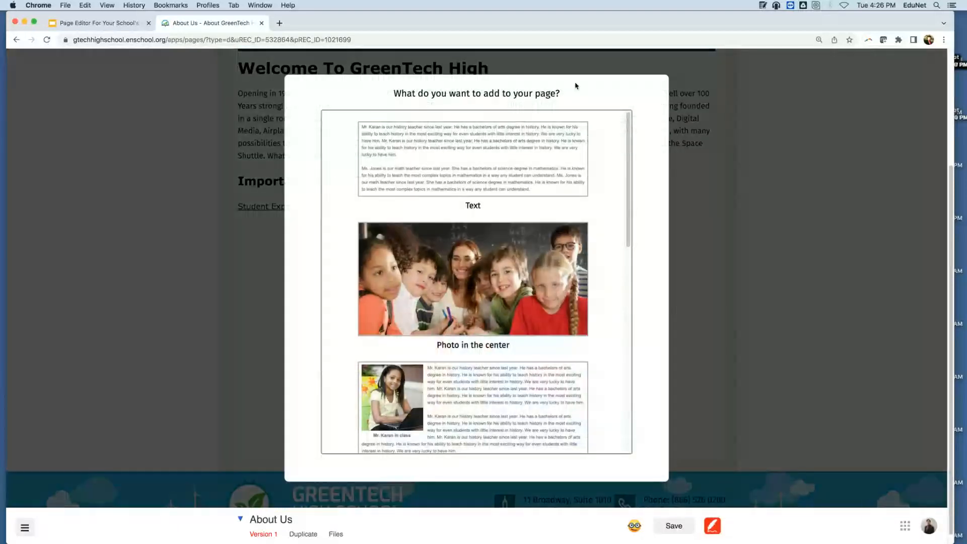
{"action": "scroll", "coordinate": [579, 254], "scroll_direction": "down", "scroll_amount": 5}
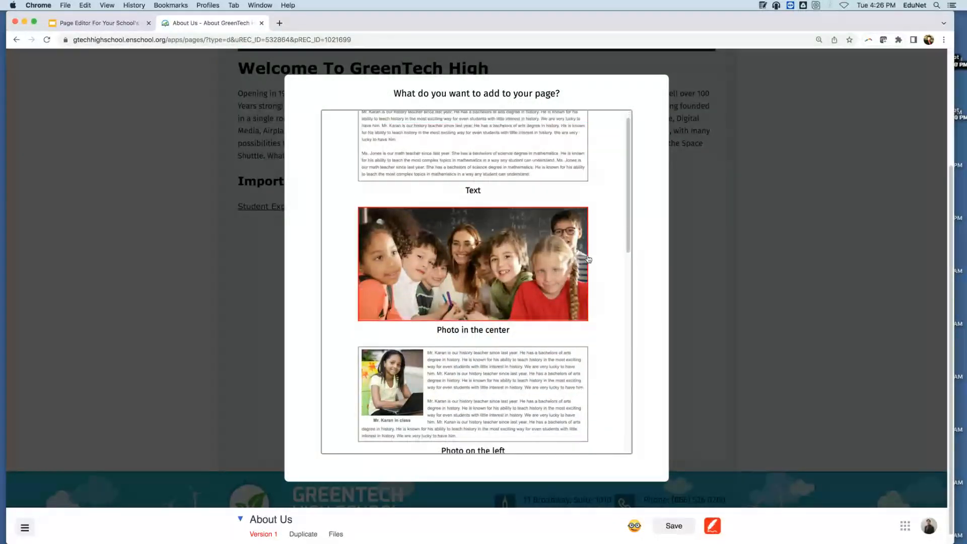
{"action": "scroll", "coordinate": [592, 252], "scroll_direction": "down", "scroll_amount": 5}
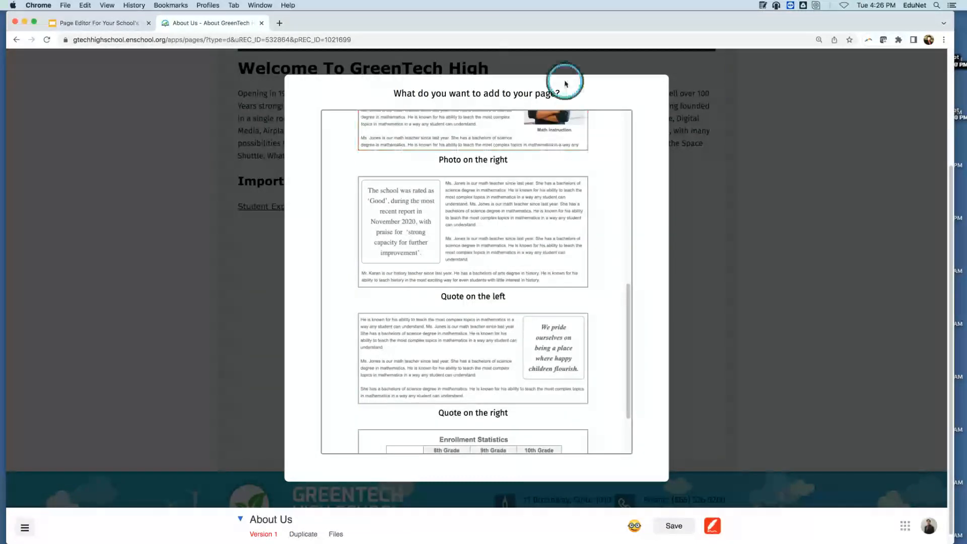
{"action": "left_click", "coordinate": [679, 179]}
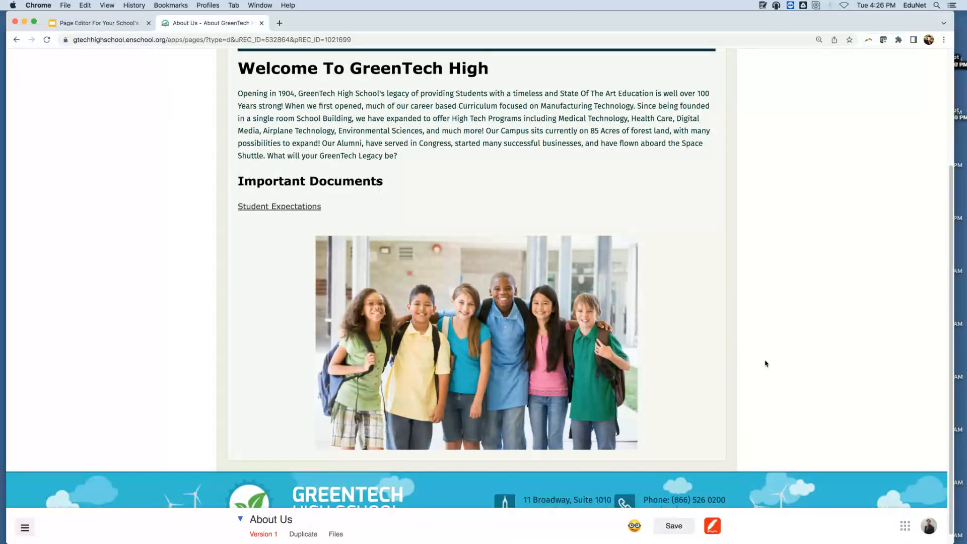
Save the About Us page and go to the school website's home page
{"action": "left_click", "coordinate": [680, 530]}
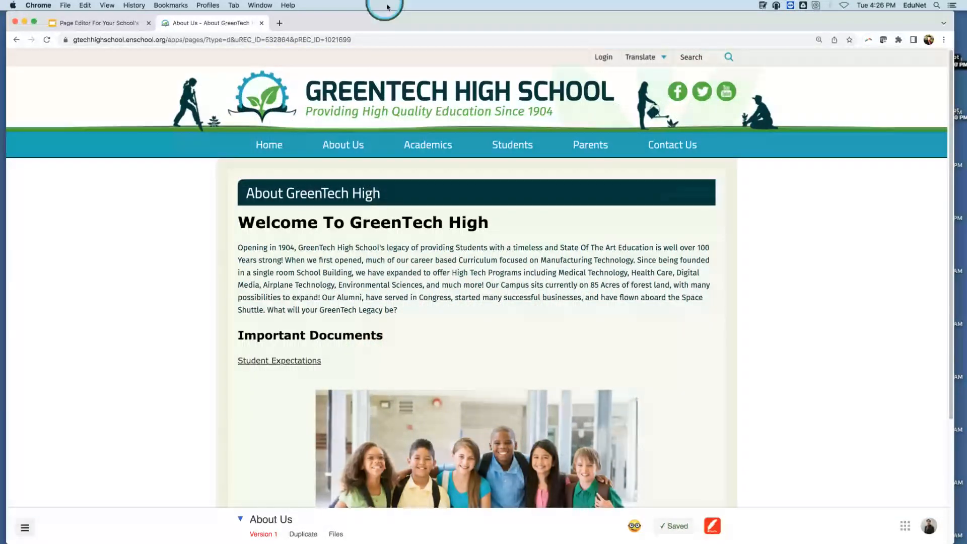
{"action": "left_click", "coordinate": [386, 91]}
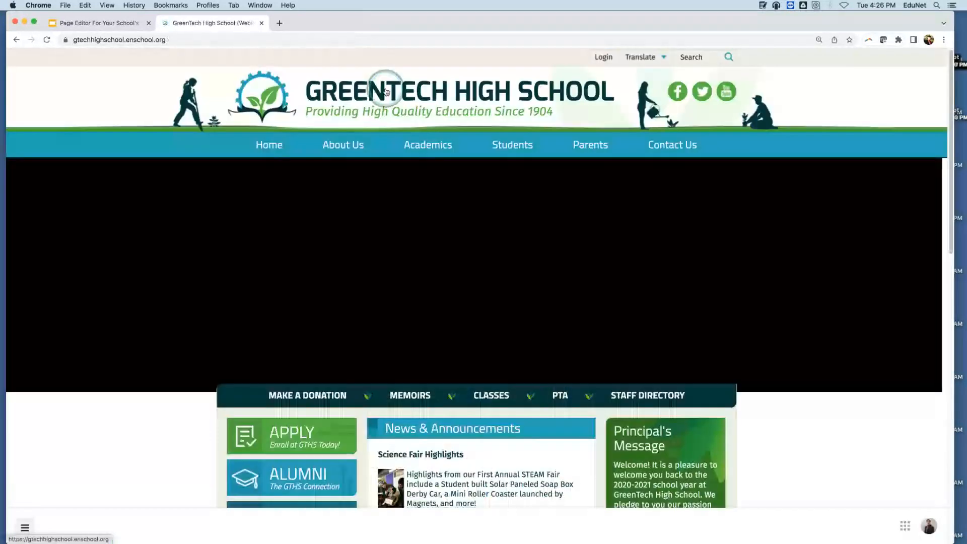
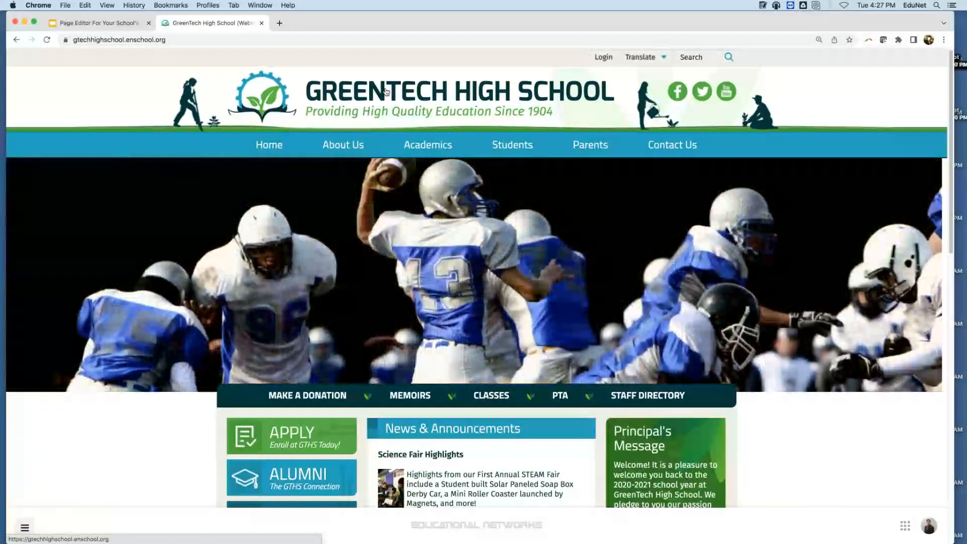
{"action": "mouse_move", "coordinate": [352, 145]}
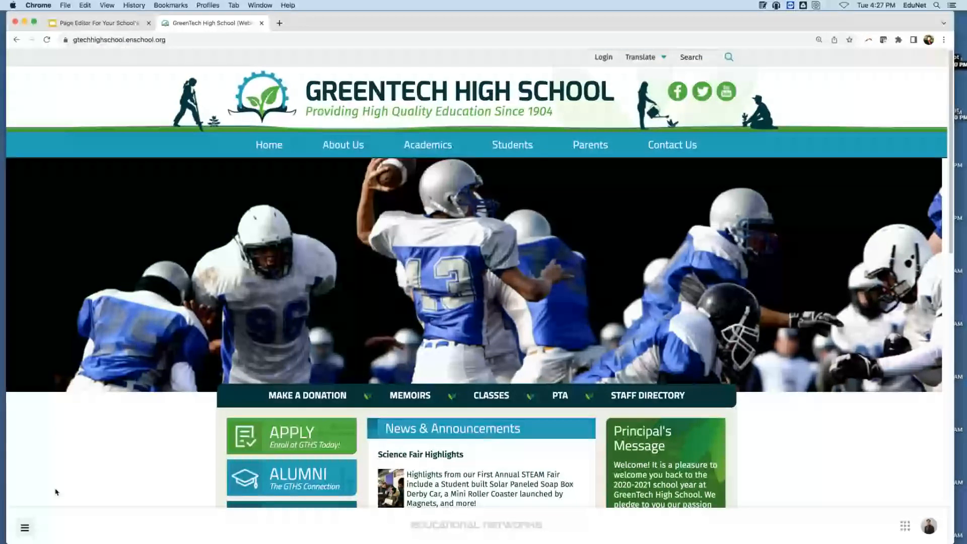
Open the website's Navigation Menu editor and start a new link above "GreenTech High Student Expectations 22-23" under About Us
{"action": "left_click", "coordinate": [24, 528]}
{"action": "mouse_move", "coordinate": [51, 498]}
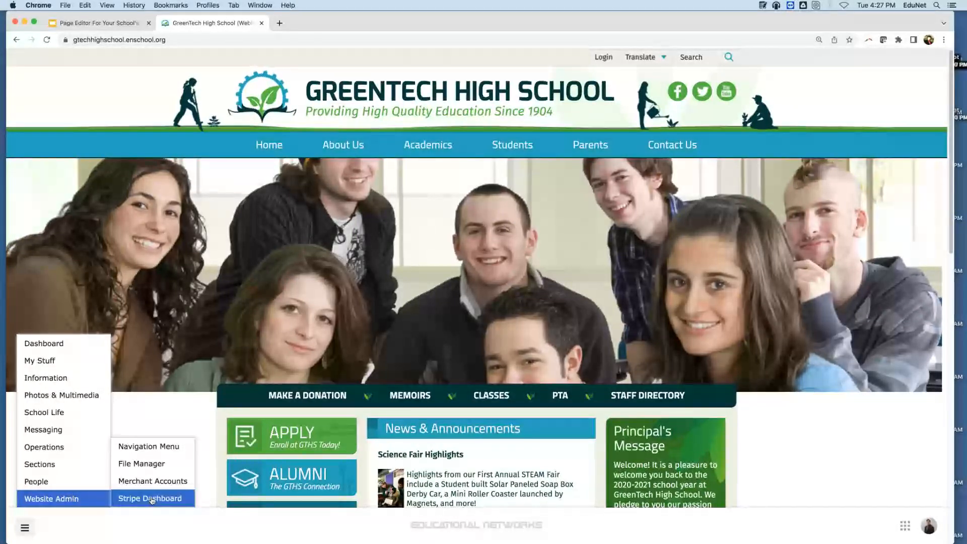
{"action": "left_click", "coordinate": [157, 447]}
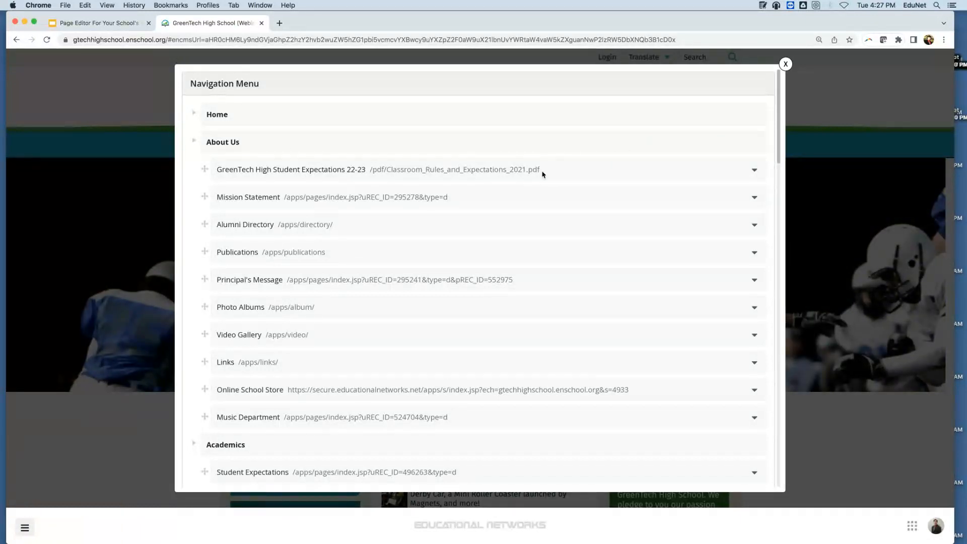
{"action": "left_click", "coordinate": [754, 171]}
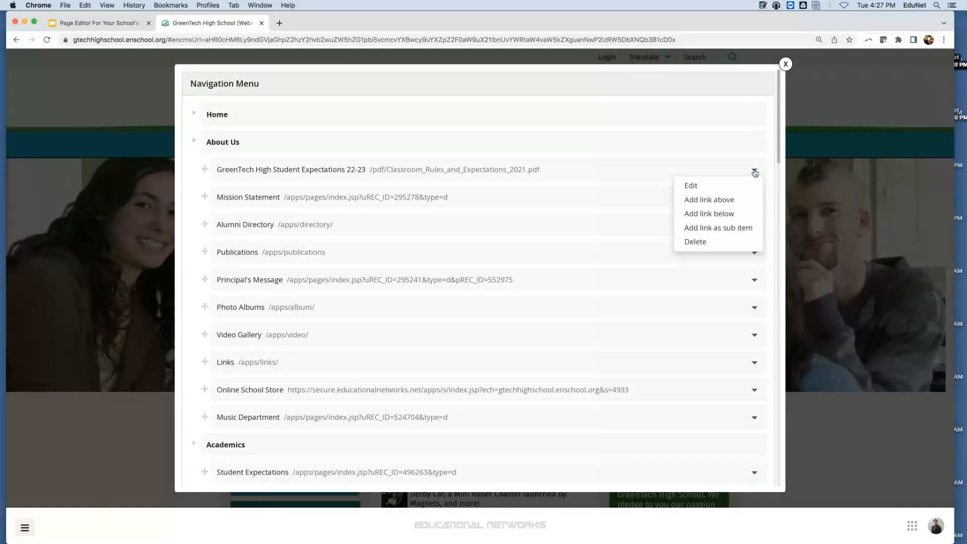
{"action": "left_click", "coordinate": [732, 204]}
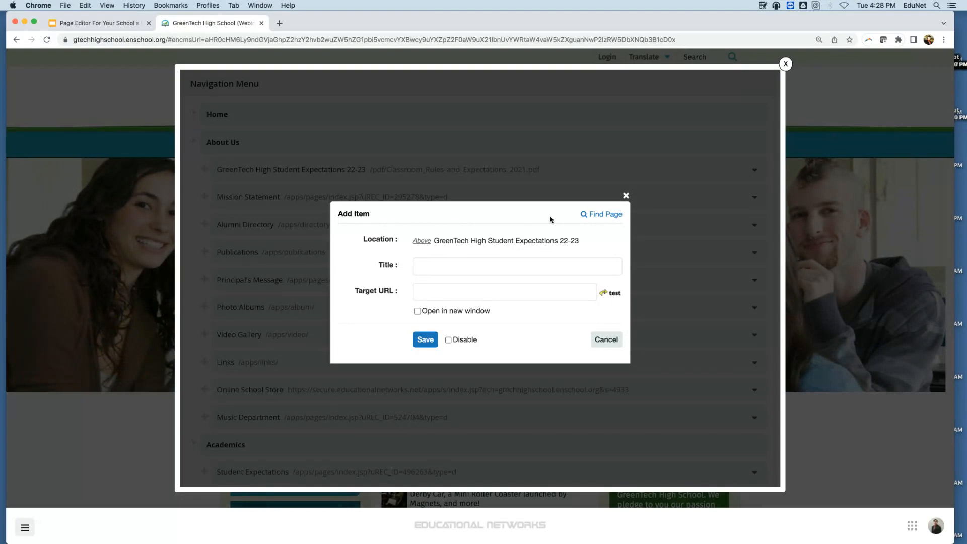
Set the new link's target to the "About GreenTech High" page found under Departments, and save the item
{"action": "left_click", "coordinate": [604, 215]}
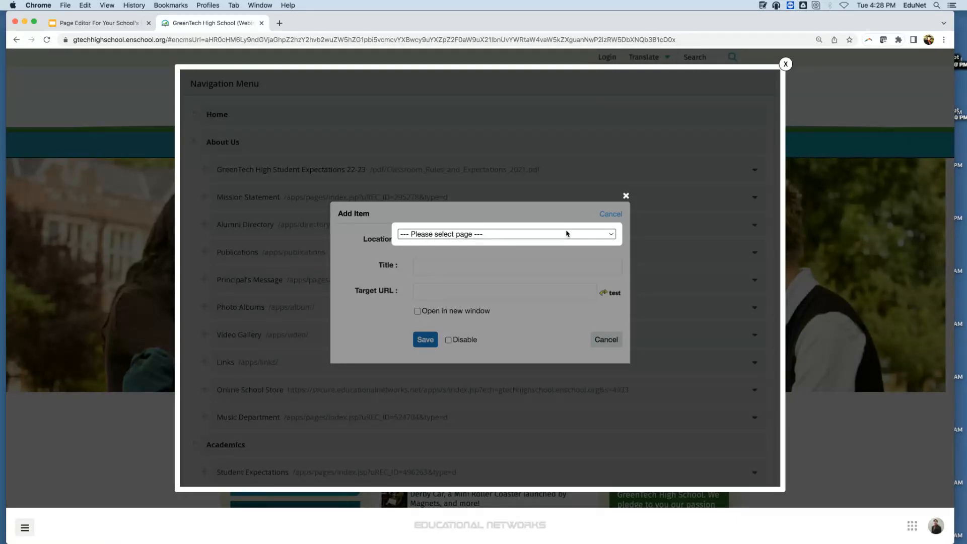
{"action": "left_click", "coordinate": [557, 235]}
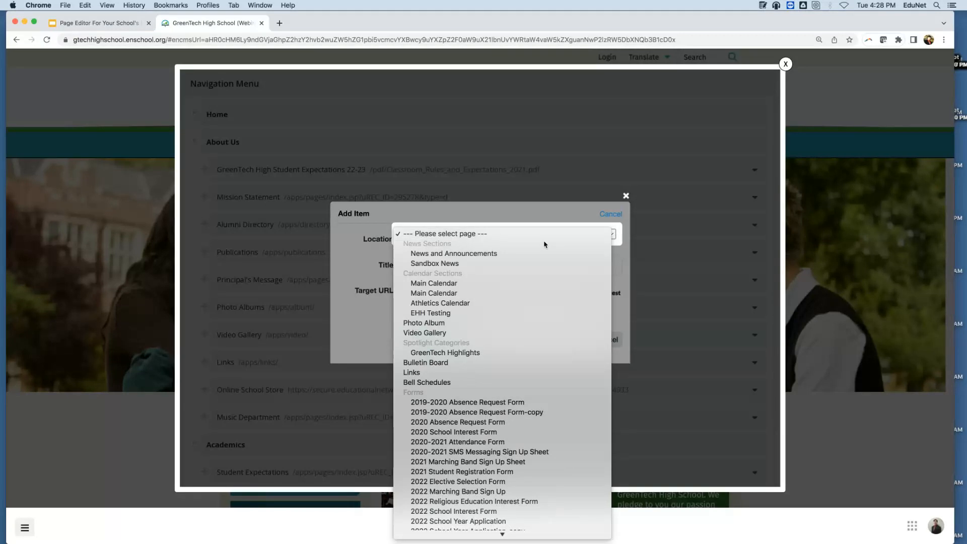
{"action": "scroll", "coordinate": [529, 388], "scroll_direction": "down", "scroll_amount": 10}
{"action": "scroll", "coordinate": [542, 381], "scroll_direction": "down", "scroll_amount": 6}
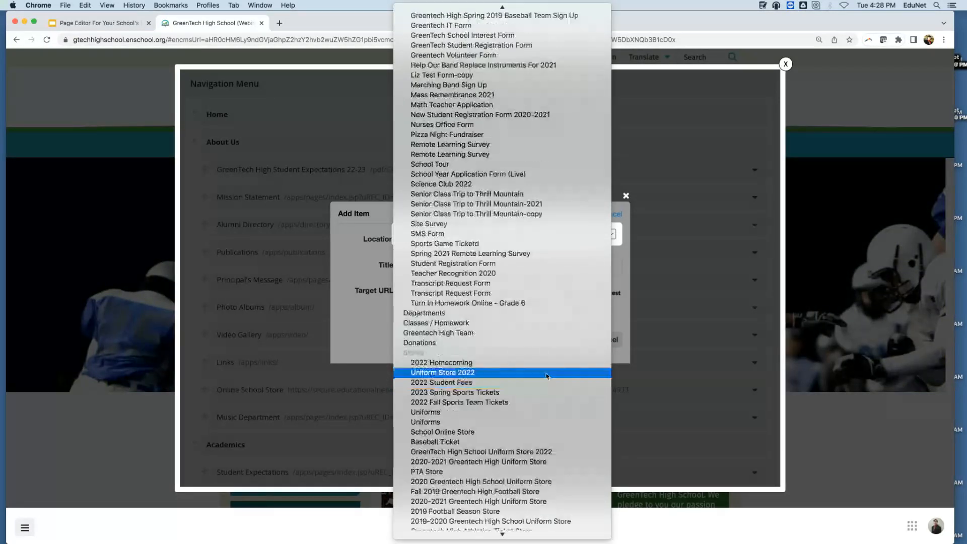
{"action": "scroll", "coordinate": [549, 372], "scroll_direction": "down", "scroll_amount": 1}
{"action": "scroll", "coordinate": [562, 330], "scroll_direction": "up", "scroll_amount": 3}
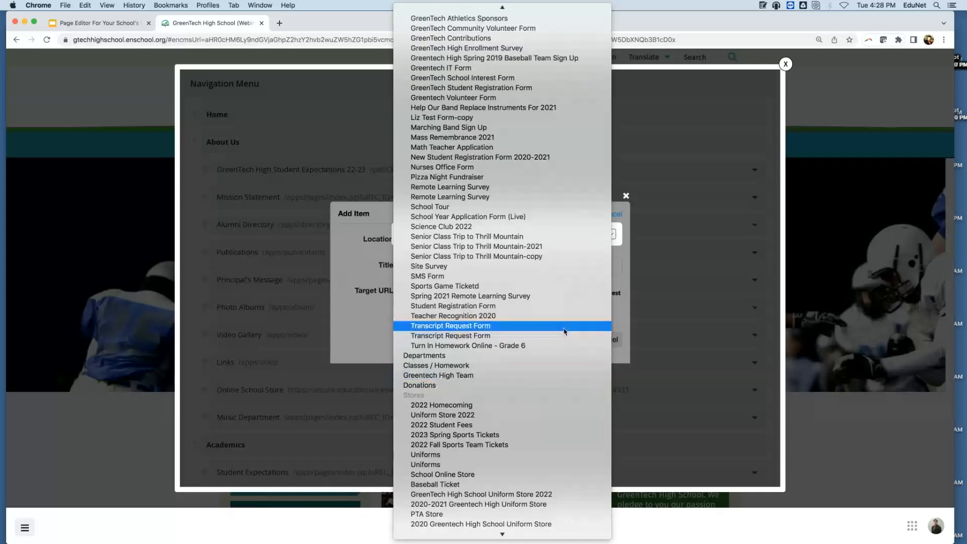
{"action": "scroll", "coordinate": [565, 332], "scroll_direction": "up", "scroll_amount": 2}
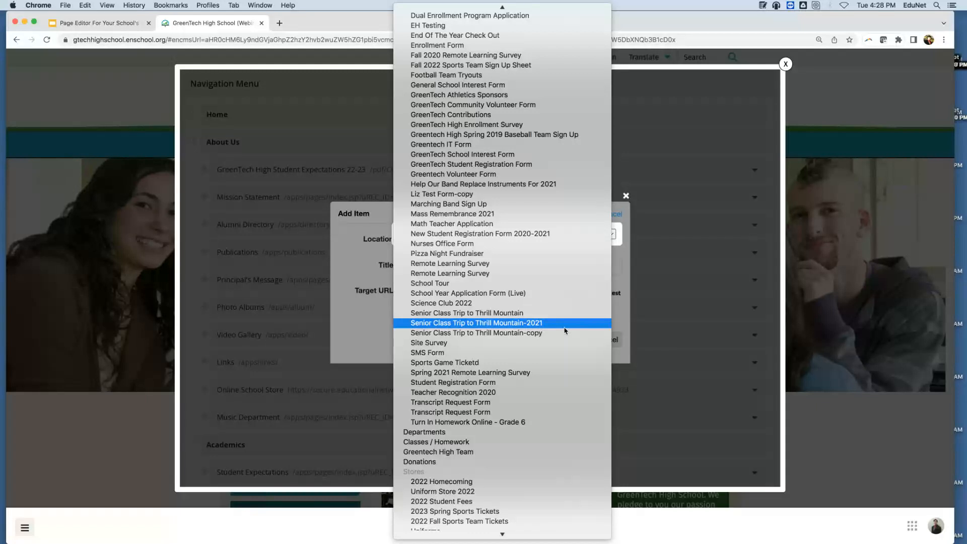
{"action": "left_click", "coordinate": [453, 432]}
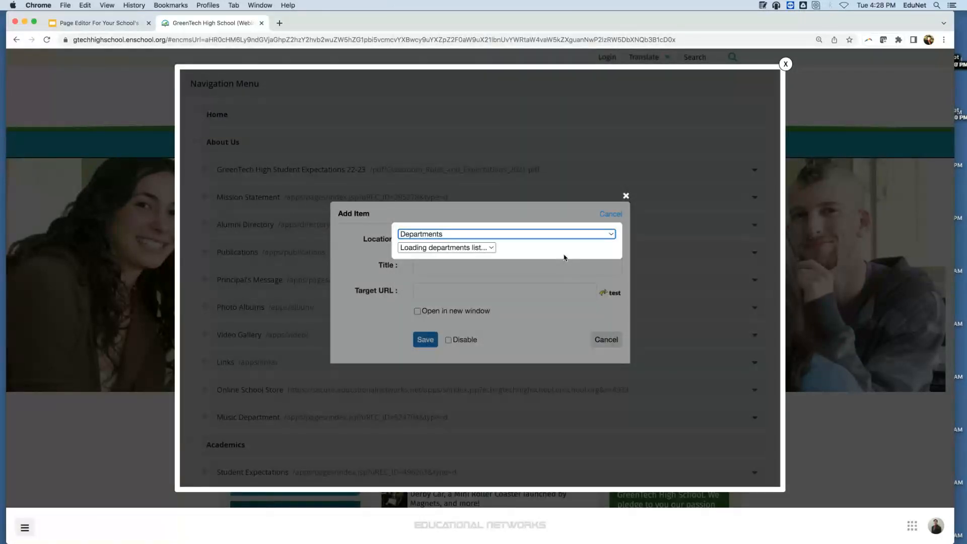
{"action": "left_click", "coordinate": [566, 251]}
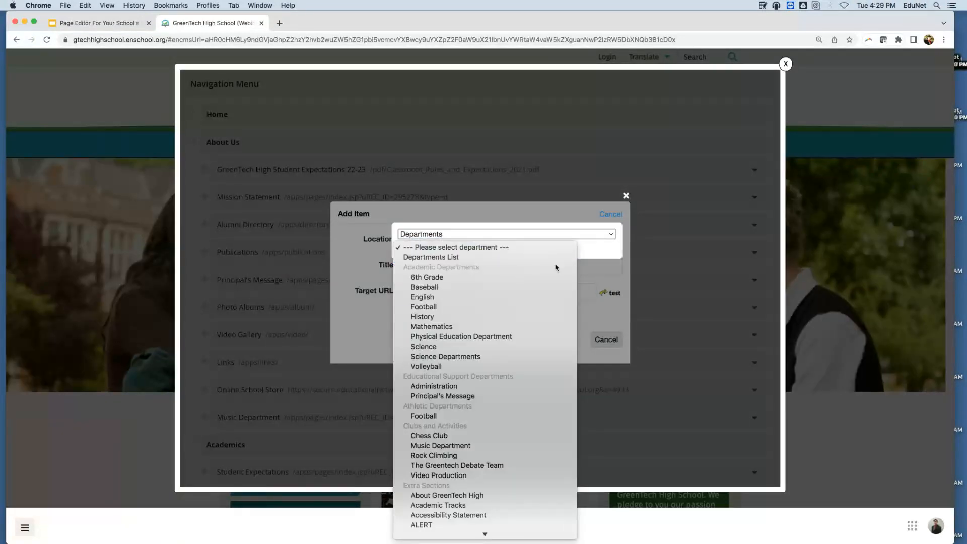
{"action": "scroll", "coordinate": [501, 525], "scroll_direction": "down", "scroll_amount": 3}
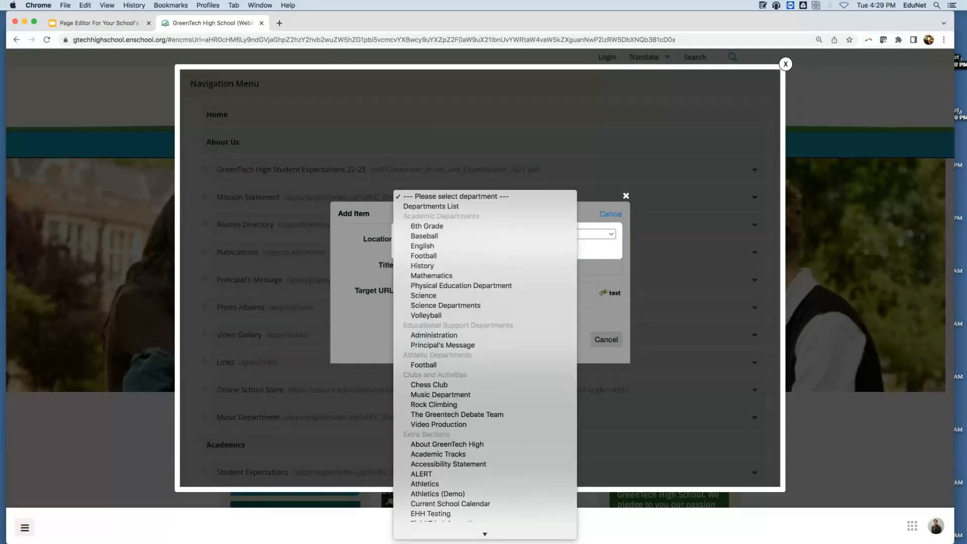
{"action": "left_click", "coordinate": [519, 446]}
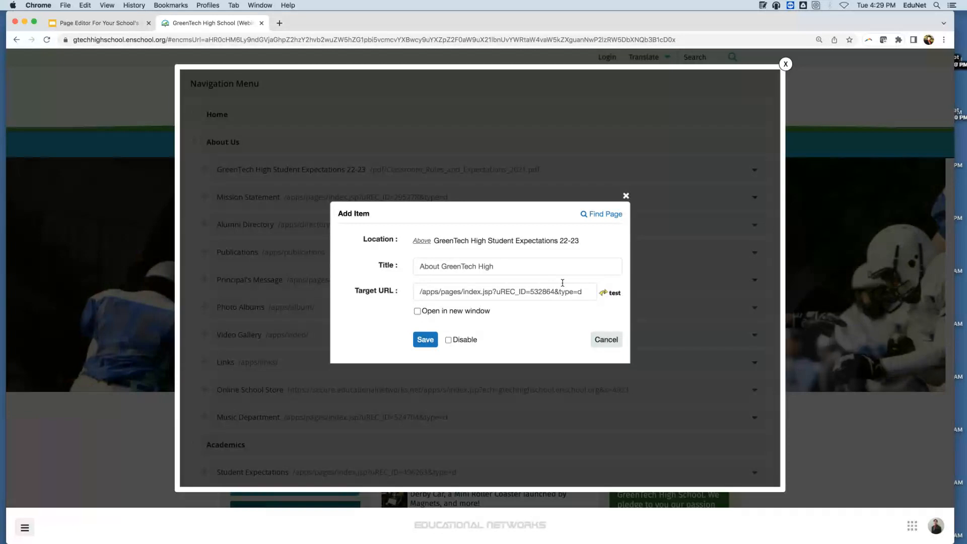
{"action": "left_click", "coordinate": [554, 295]}
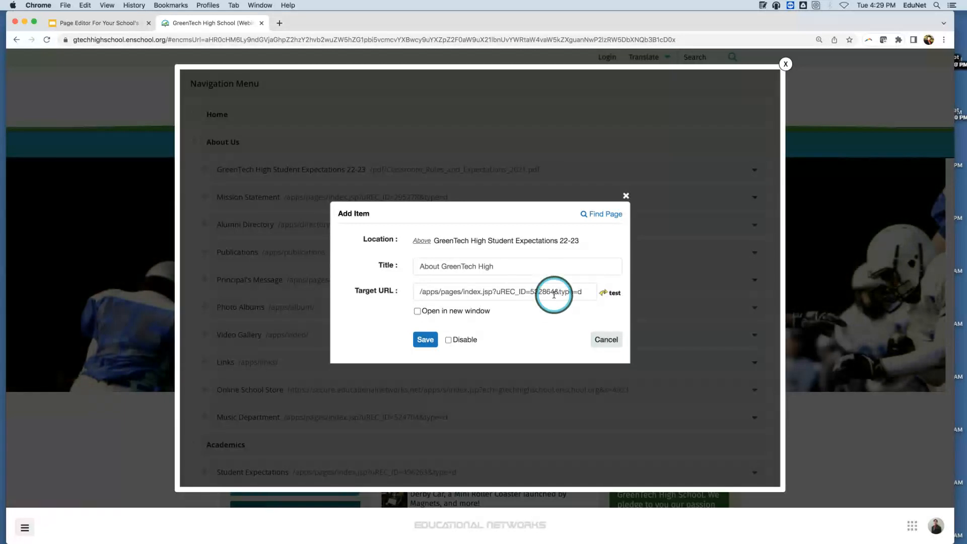
{"action": "left_click", "coordinate": [424, 346]}
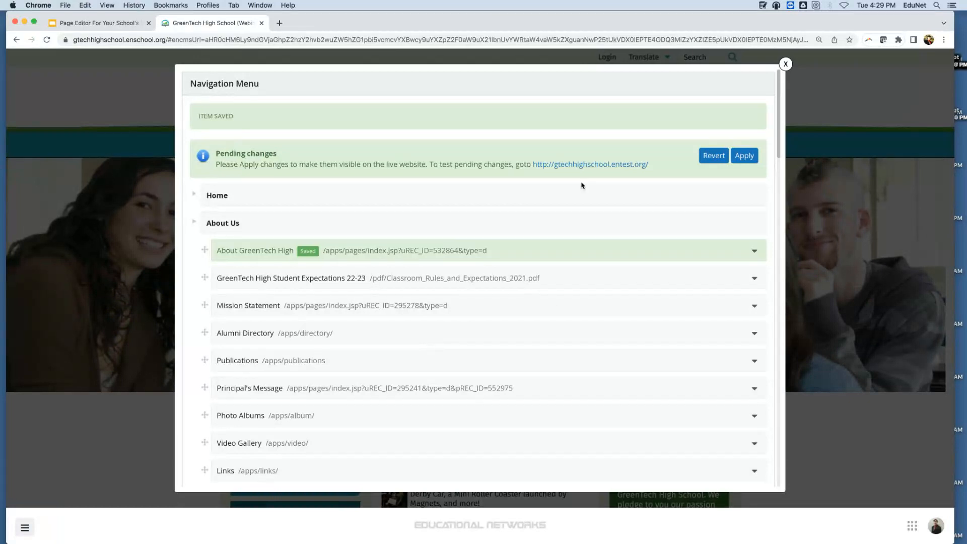
Check the pending "About GreenTech High" link on the test website by opening its page, and close the test site
{"action": "left_click", "coordinate": [591, 165]}
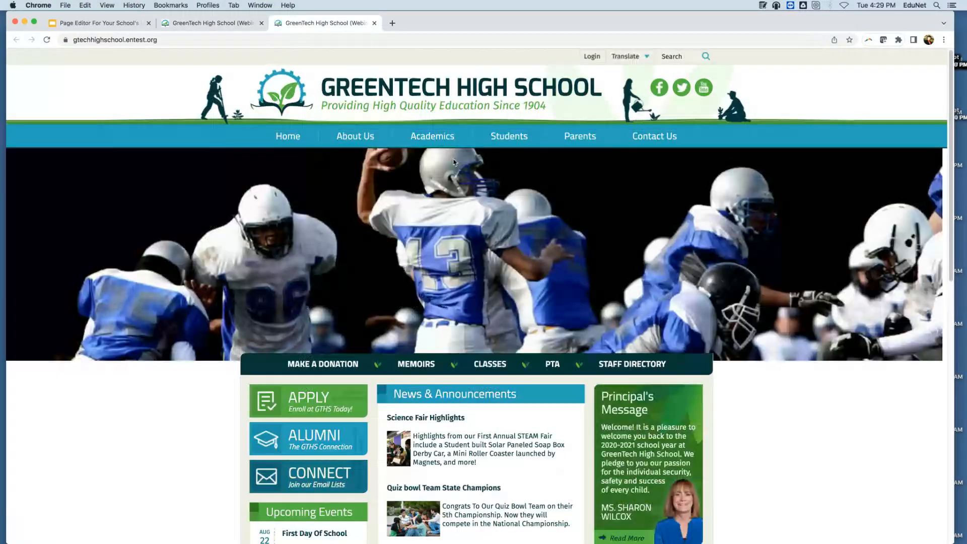
{"action": "mouse_move", "coordinate": [355, 137]}
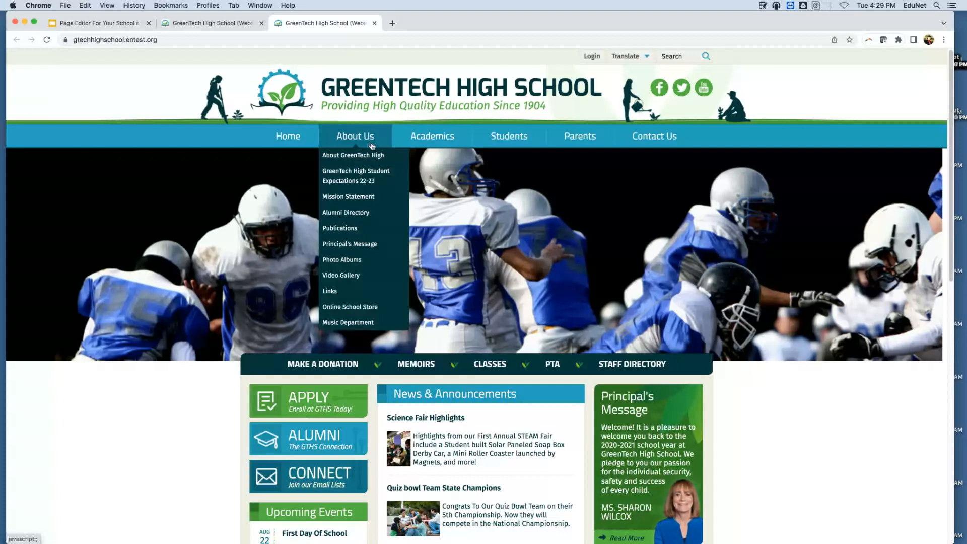
{"action": "left_click", "coordinate": [372, 154]}
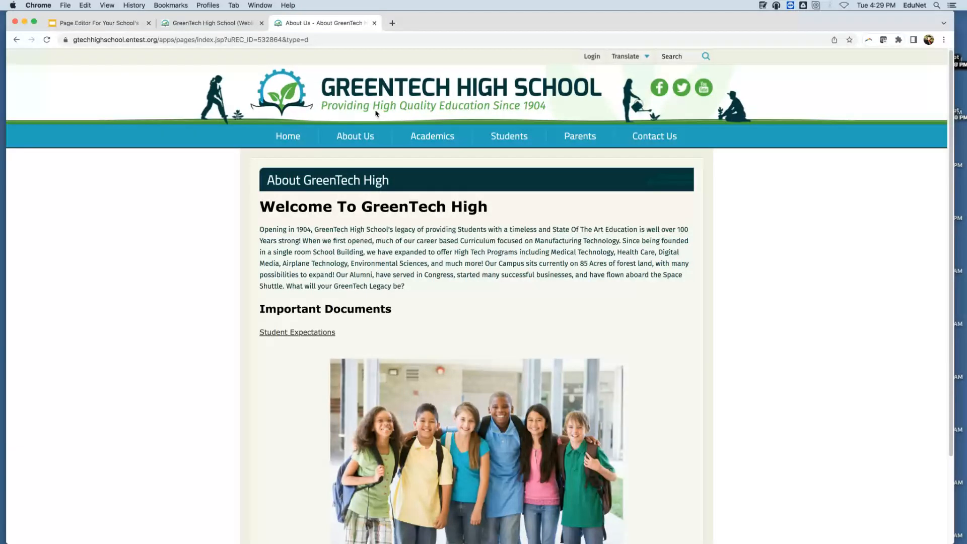
{"action": "left_click", "coordinate": [374, 23]}
Apply the pending navigation changes to the live website, close the Navigation Menu editor and reload the home page
{"action": "left_click", "coordinate": [745, 156]}
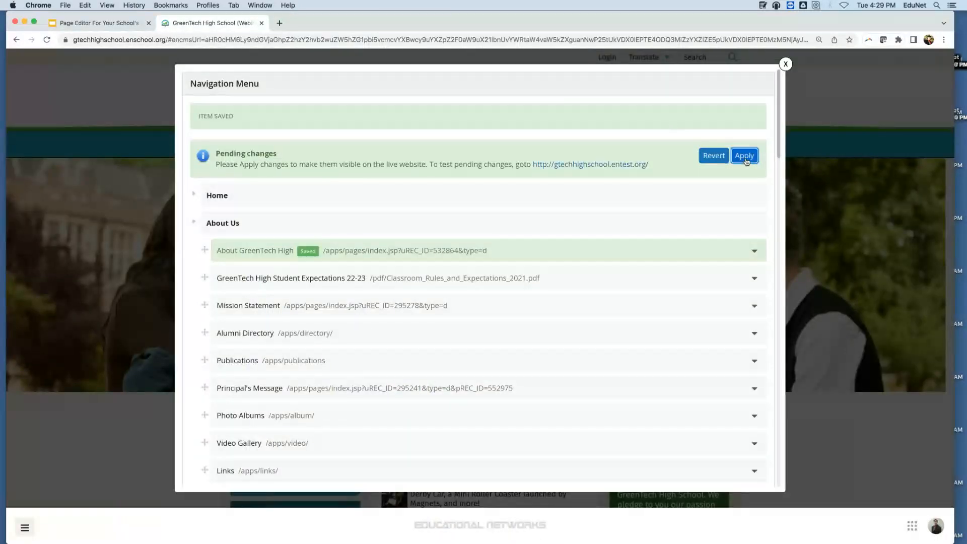
{"action": "left_click", "coordinate": [560, 94]}
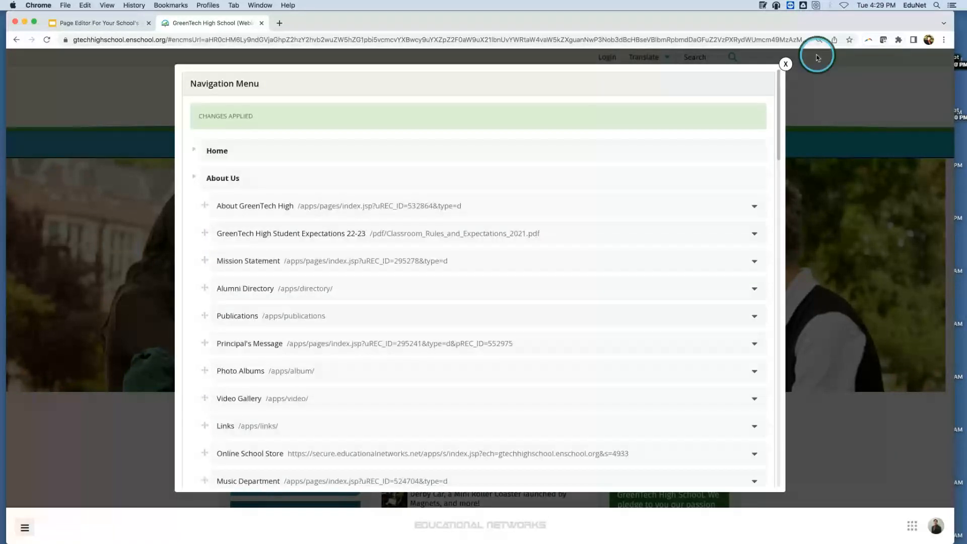
{"action": "left_click", "coordinate": [785, 65]}
{"action": "left_click", "coordinate": [46, 40]}
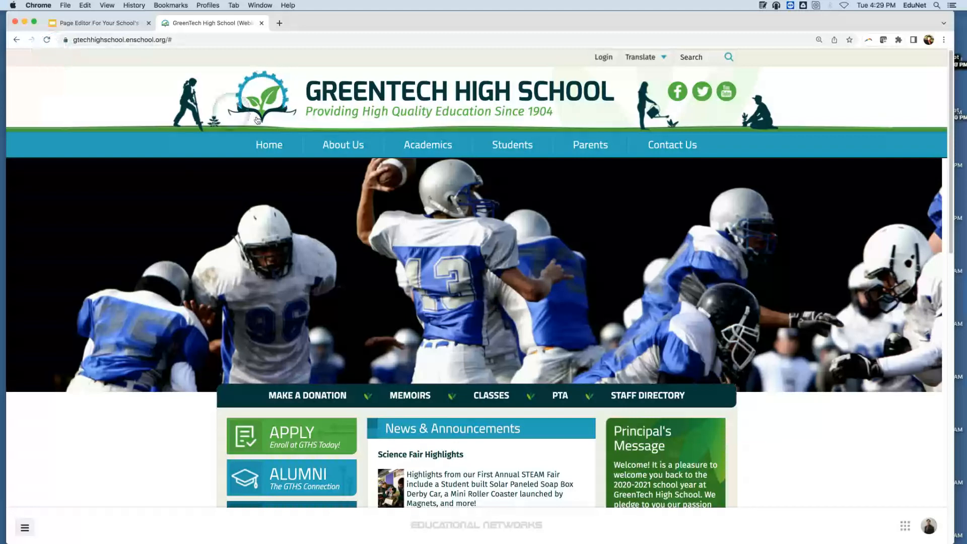
Test the "About GreenTech High" link under About Us on the live site, returning to the home page between tries
{"action": "left_click", "coordinate": [345, 166]}
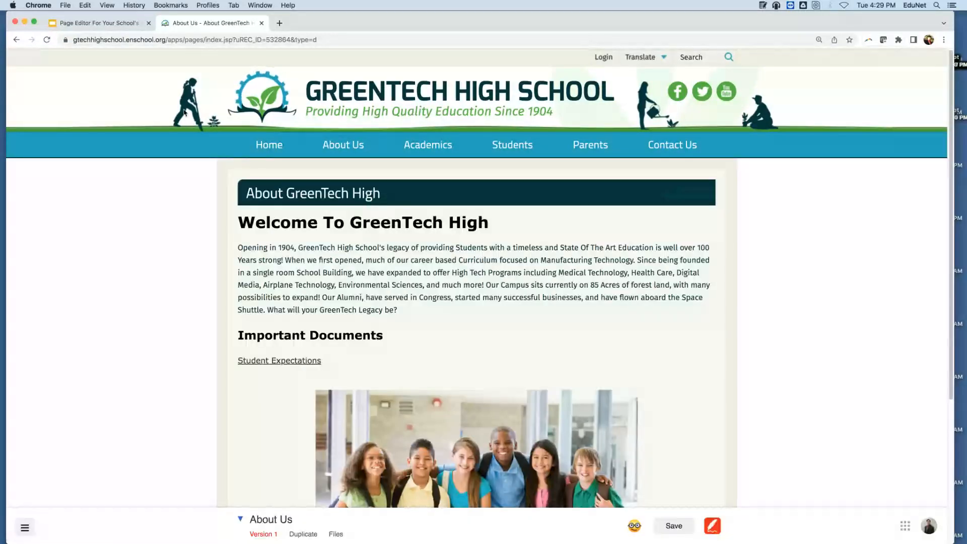
{"action": "left_click", "coordinate": [325, 95]}
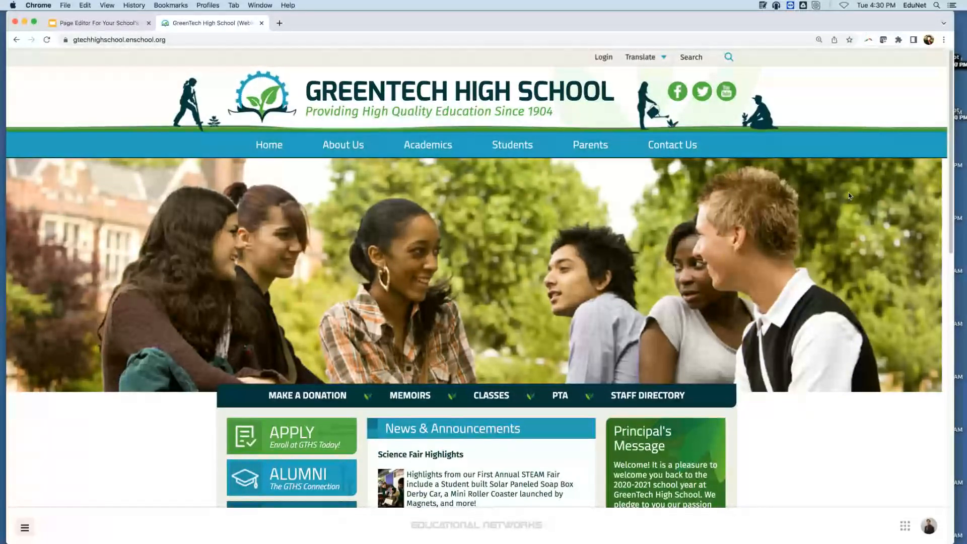
{"action": "mouse_move", "coordinate": [351, 145]}
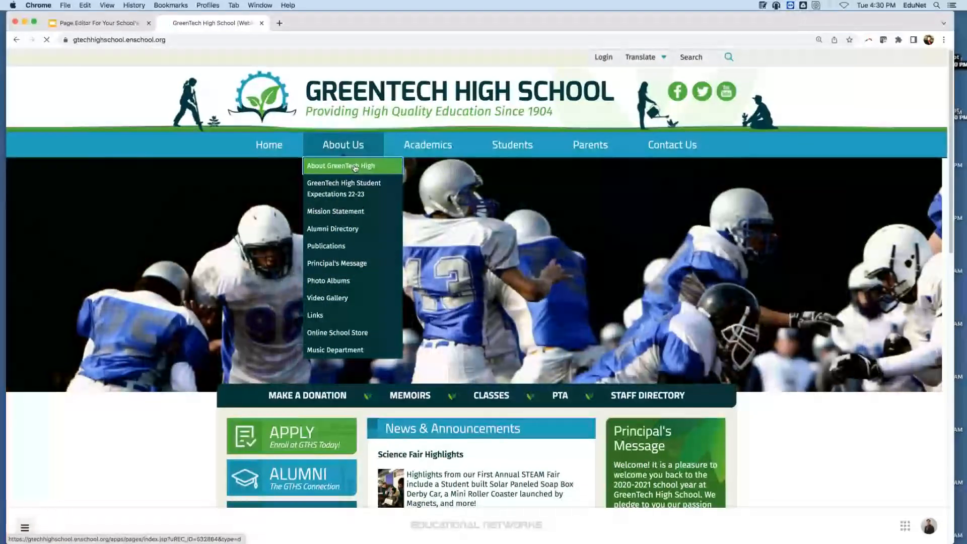
{"action": "left_click", "coordinate": [332, 166]}
Review the live About GreenTech High page and open its accessibility recommendations
{"action": "scroll", "coordinate": [130, 187], "scroll_direction": "down", "scroll_amount": 5}
{"action": "scroll", "coordinate": [139, 186], "scroll_direction": "up", "scroll_amount": 2}
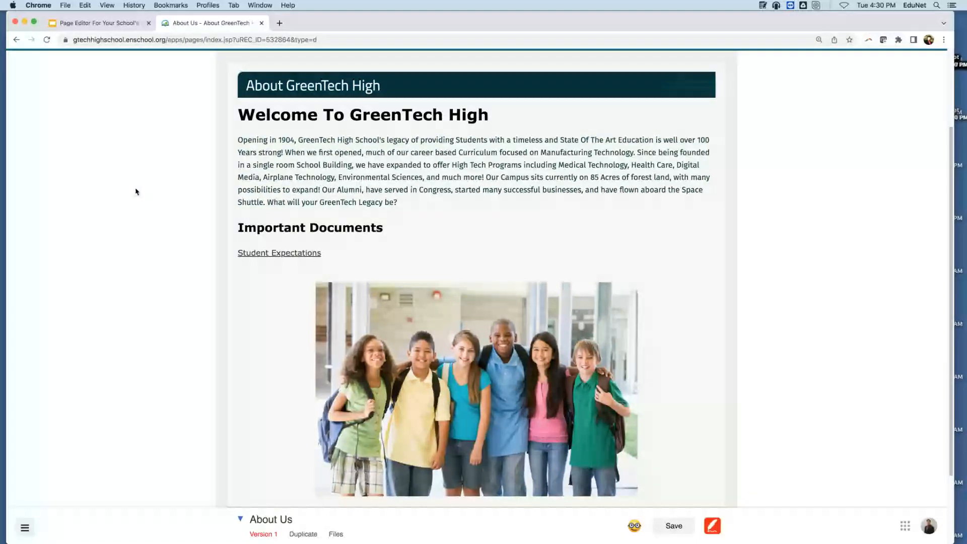
{"action": "left_click", "coordinate": [634, 532]}
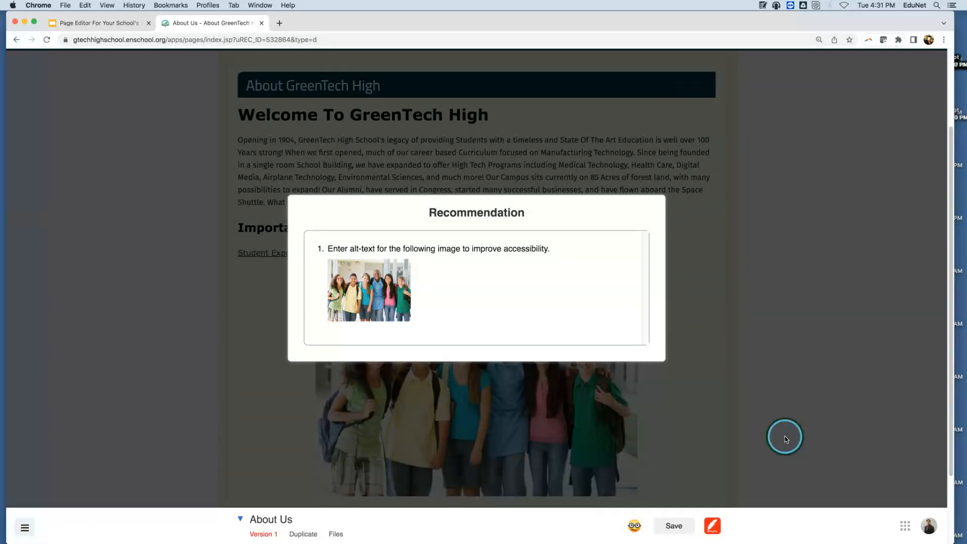
Dismiss the accessibility recommendation and give the student group photo the alt text "Our Students On The First Day Of School!"
{"action": "left_click", "coordinate": [722, 392]}
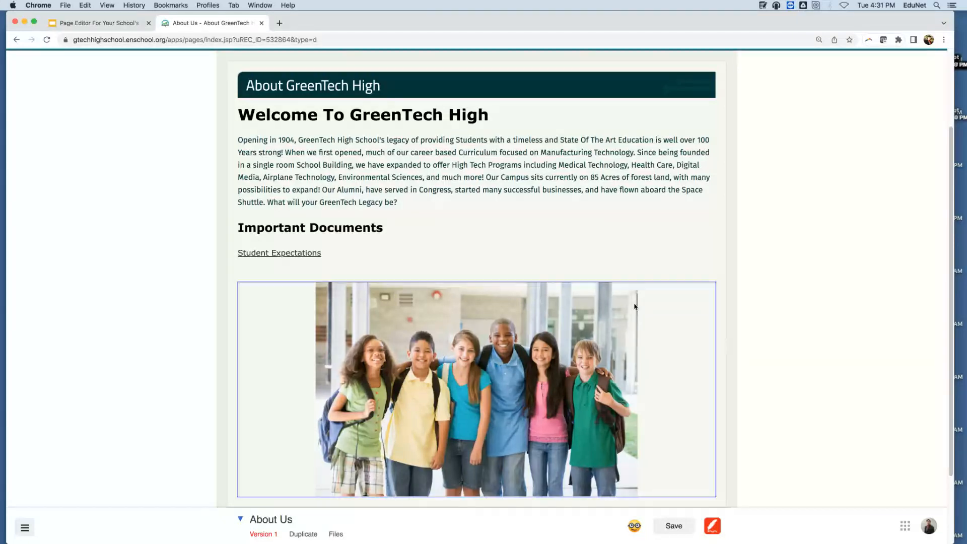
{"action": "left_click", "coordinate": [423, 296]}
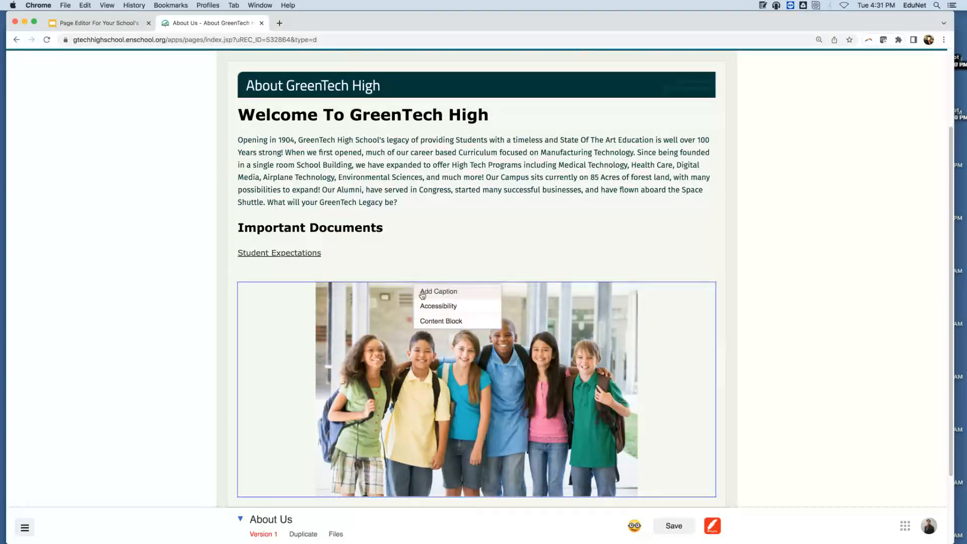
{"action": "left_click", "coordinate": [430, 306]}
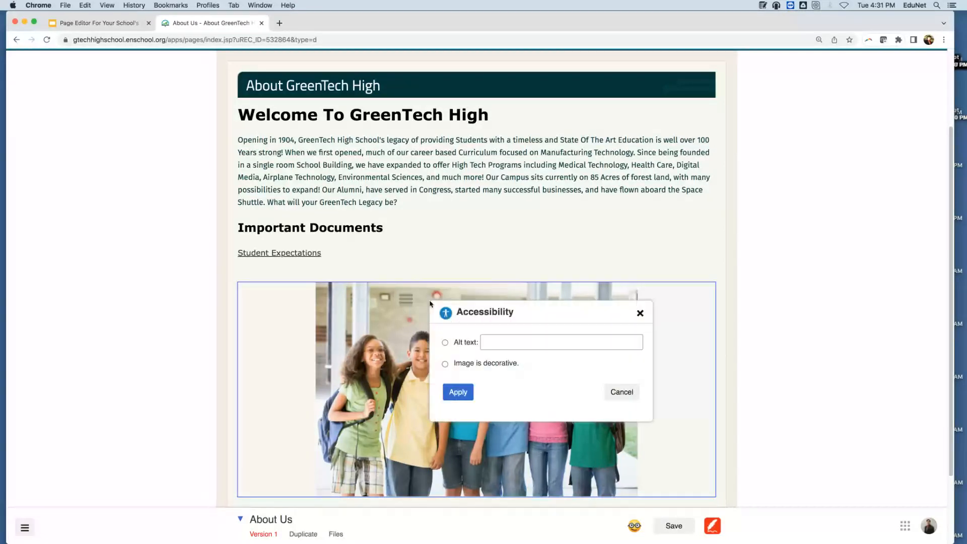
{"action": "left_click", "coordinate": [492, 341]}
{"action": "type", "text": "Our Student"}
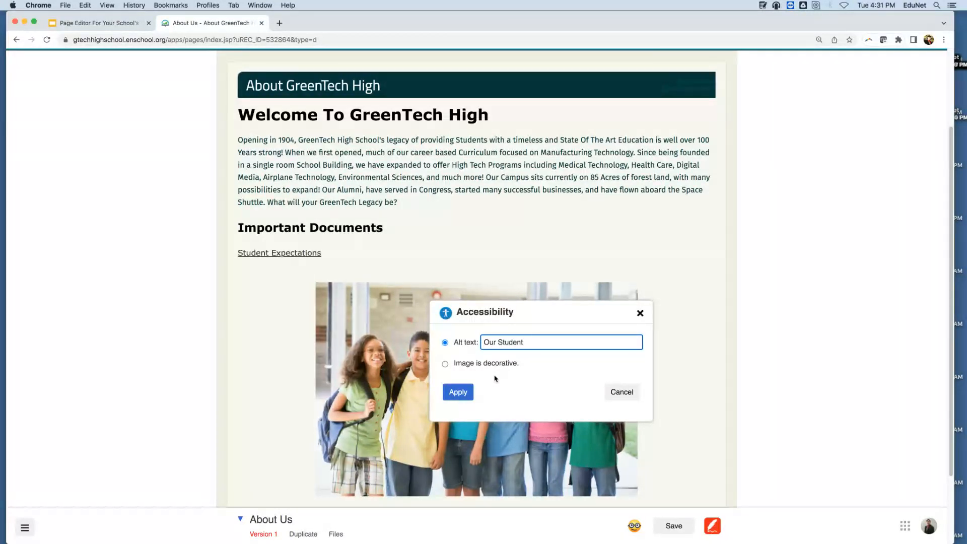
{"action": "type", "text": "s On The First Day Of School!"}
{"action": "left_click", "coordinate": [467, 397]}
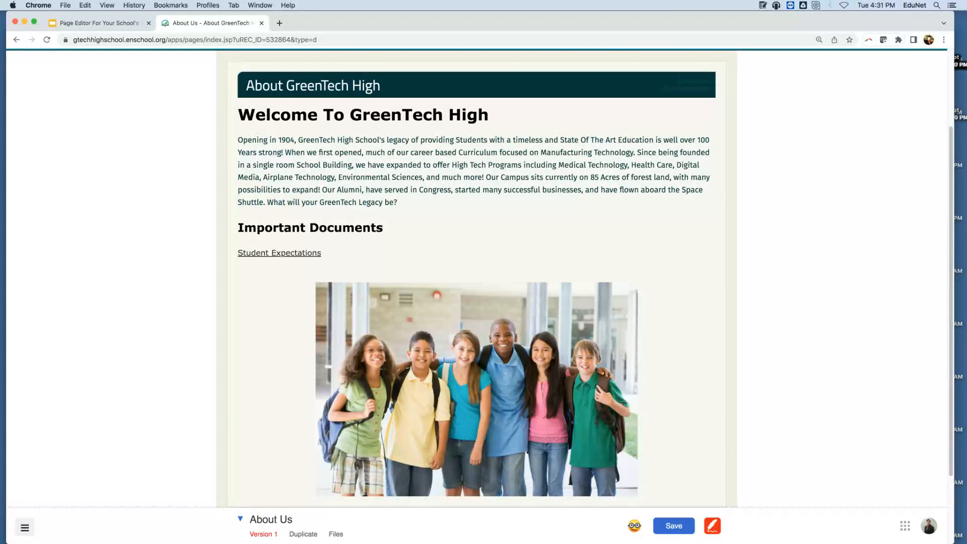
Recheck the student group photo's alt text setting and save the About Us page
{"action": "left_click", "coordinate": [154, 530]}
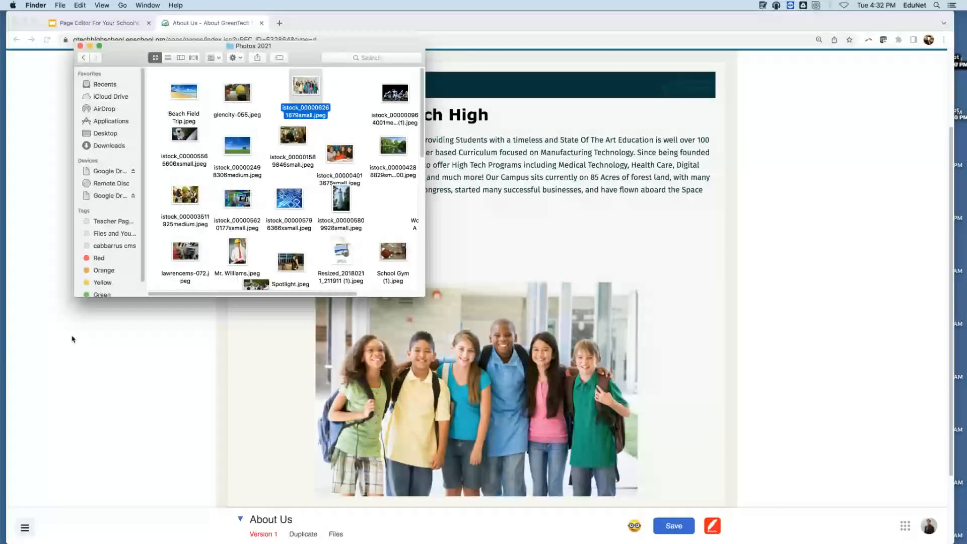
{"action": "left_click", "coordinate": [726, 333]}
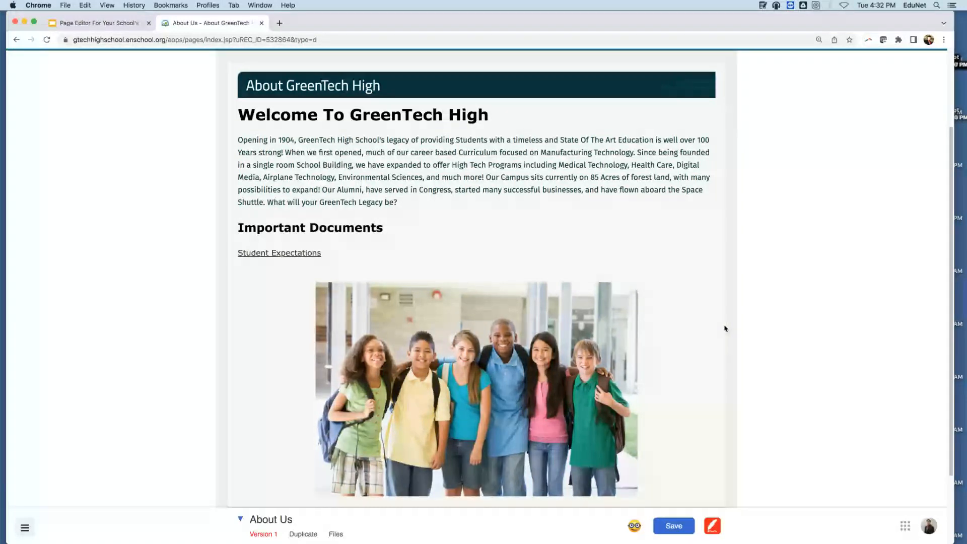
{"action": "right_click", "coordinate": [611, 308]}
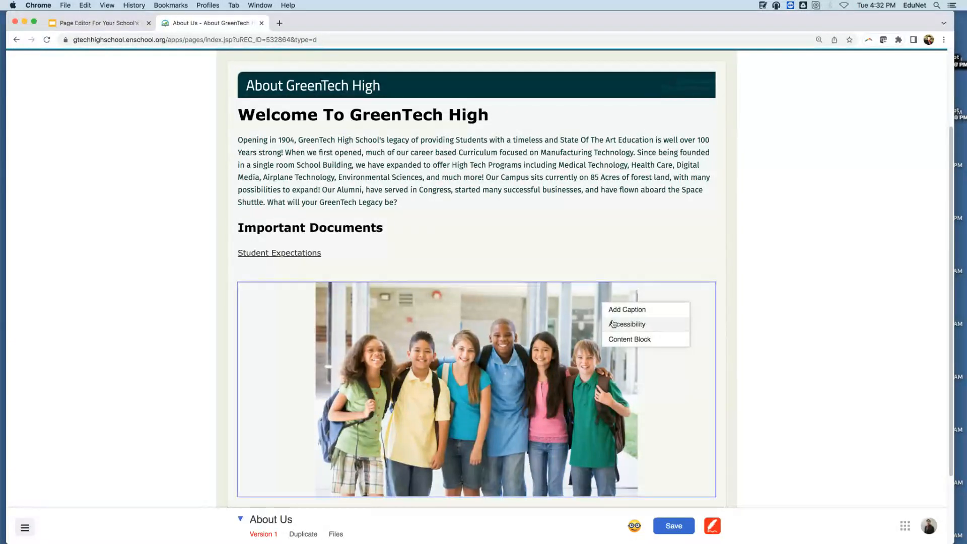
{"action": "left_click", "coordinate": [615, 323]}
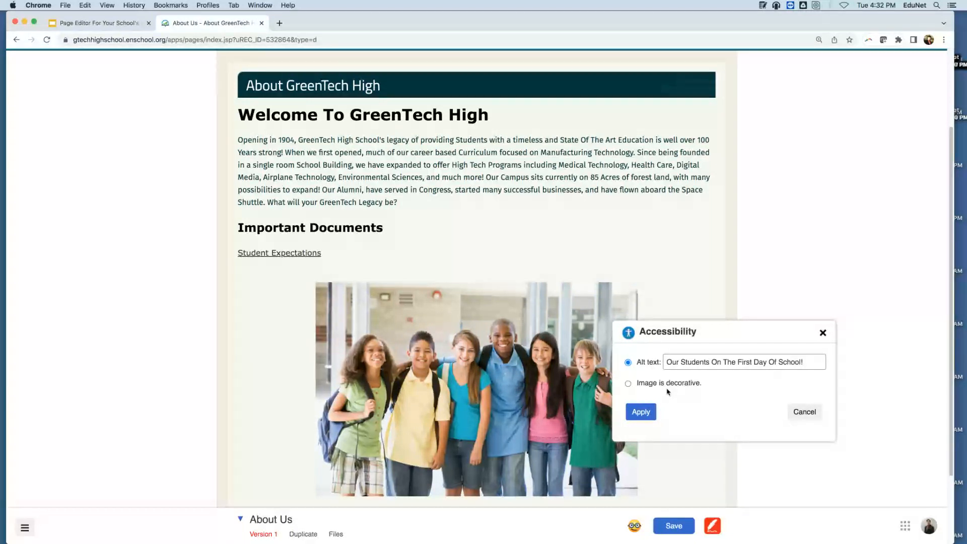
{"action": "left_click", "coordinate": [823, 332]}
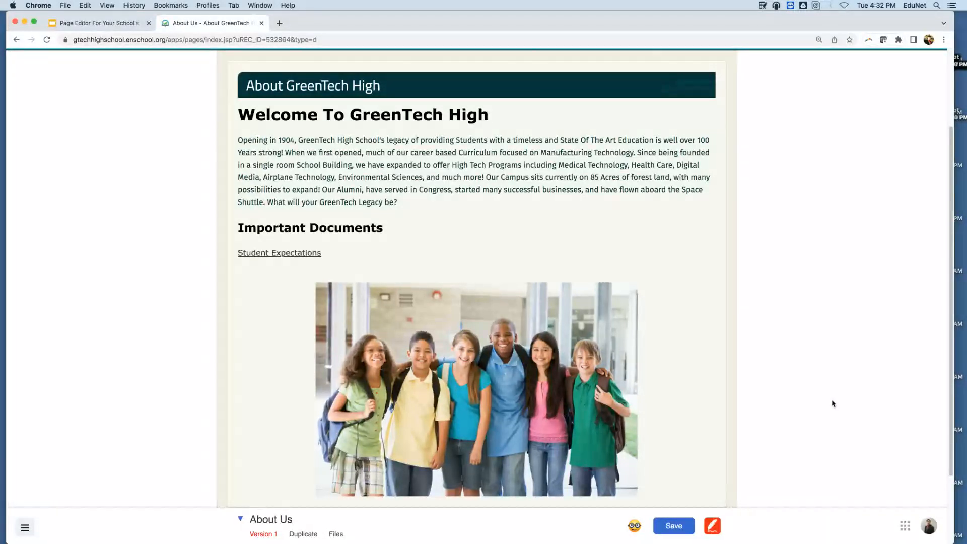
{"action": "left_click", "coordinate": [686, 533]}
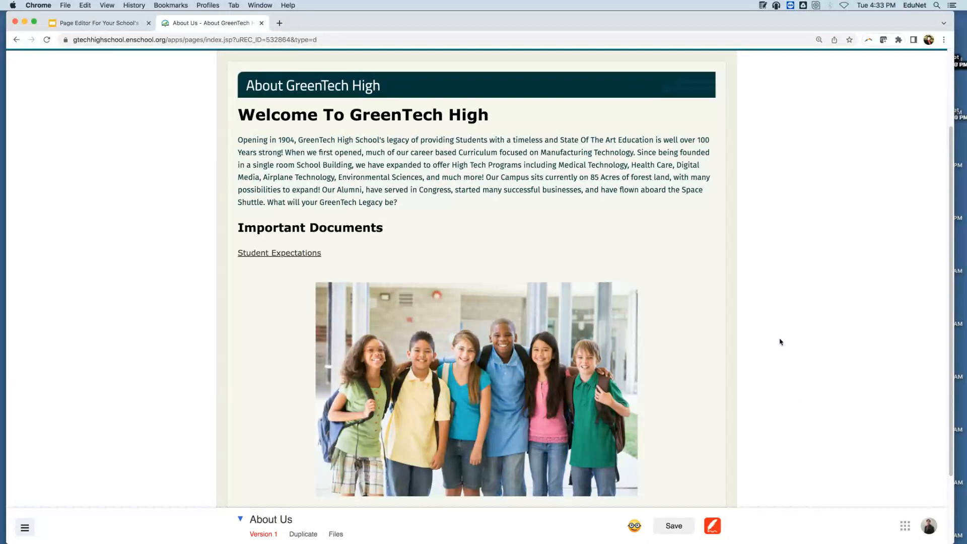
{"action": "left_click", "coordinate": [681, 527]}
Create a new page of type Other in this section, titled "Programs Offered"
{"action": "left_click", "coordinate": [241, 522]}
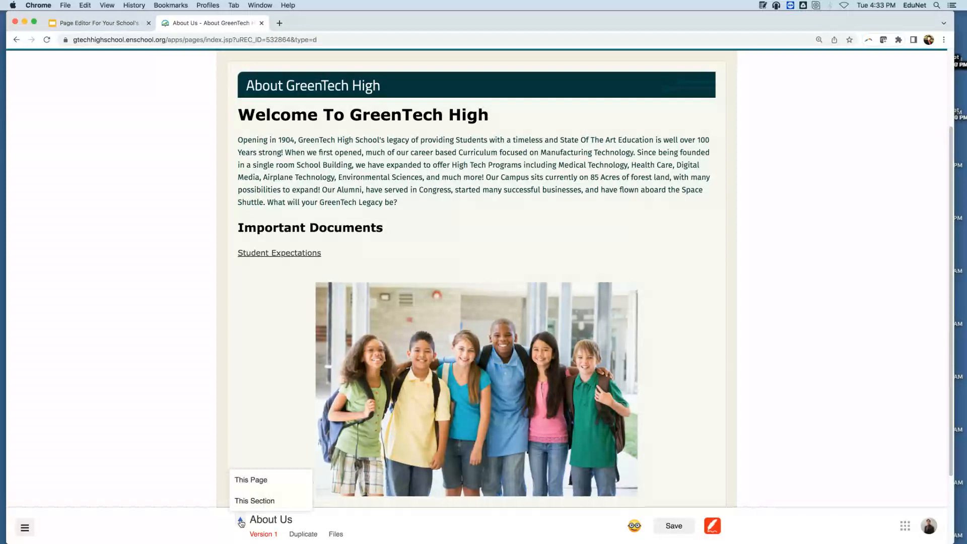
{"action": "mouse_move", "coordinate": [248, 506]}
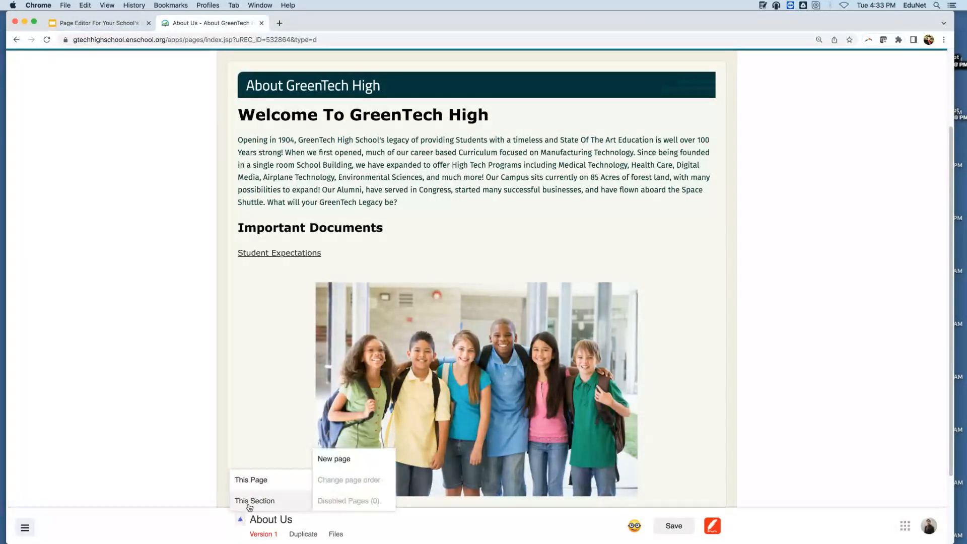
{"action": "left_click", "coordinate": [341, 459]}
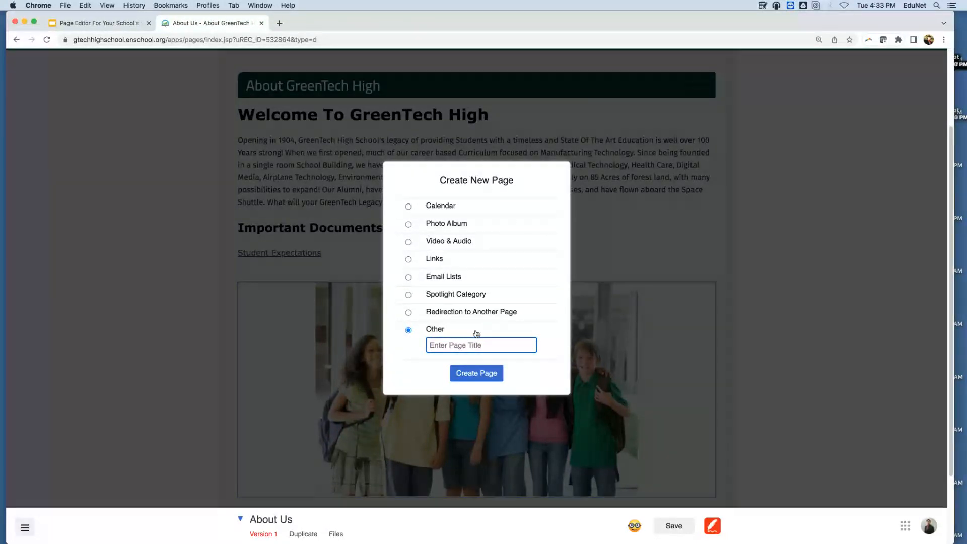
{"action": "type", "text": "Programs Offered"}
{"action": "left_click", "coordinate": [471, 373]}
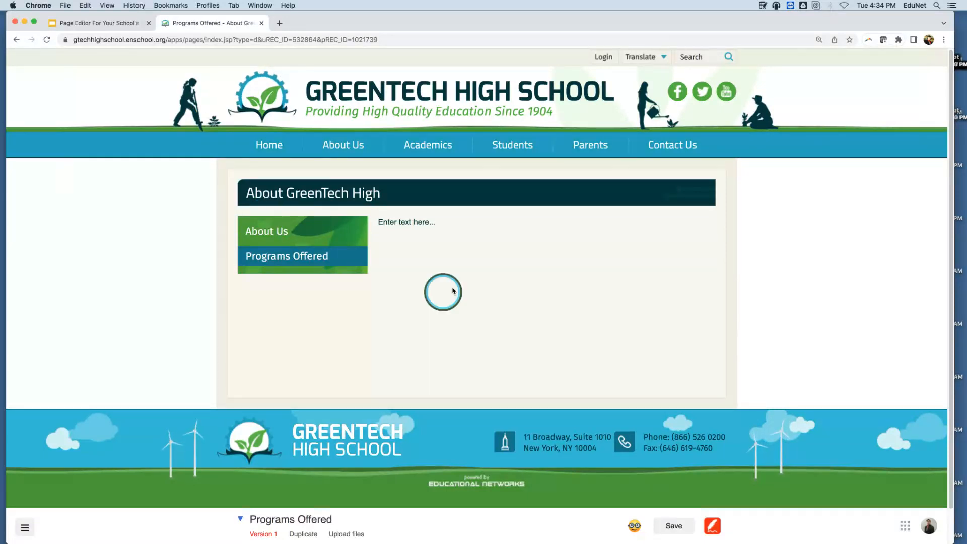
Insert a Table block above the placeholder text on the Programs Offered page and delete the placeholder text block
{"action": "right_click", "coordinate": [452, 218]}
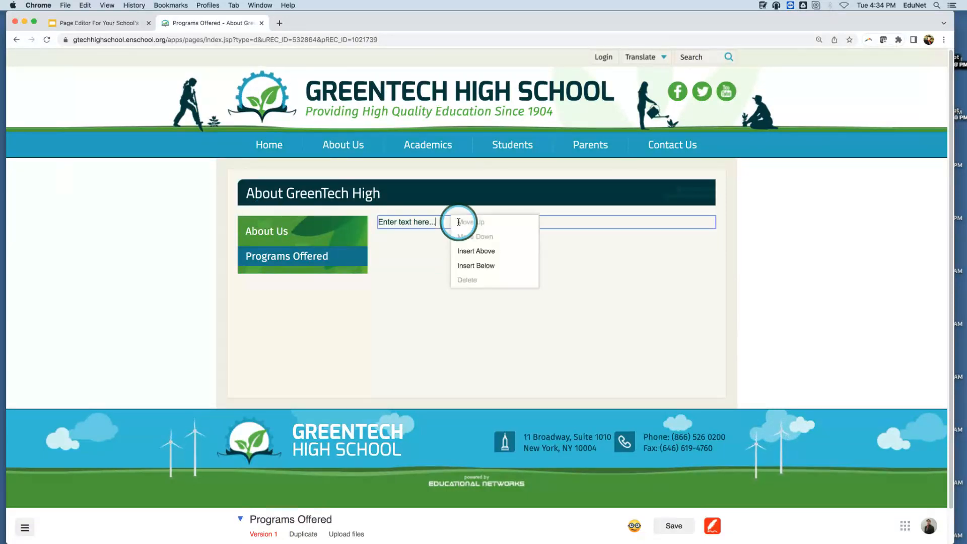
{"action": "left_click", "coordinate": [481, 252]}
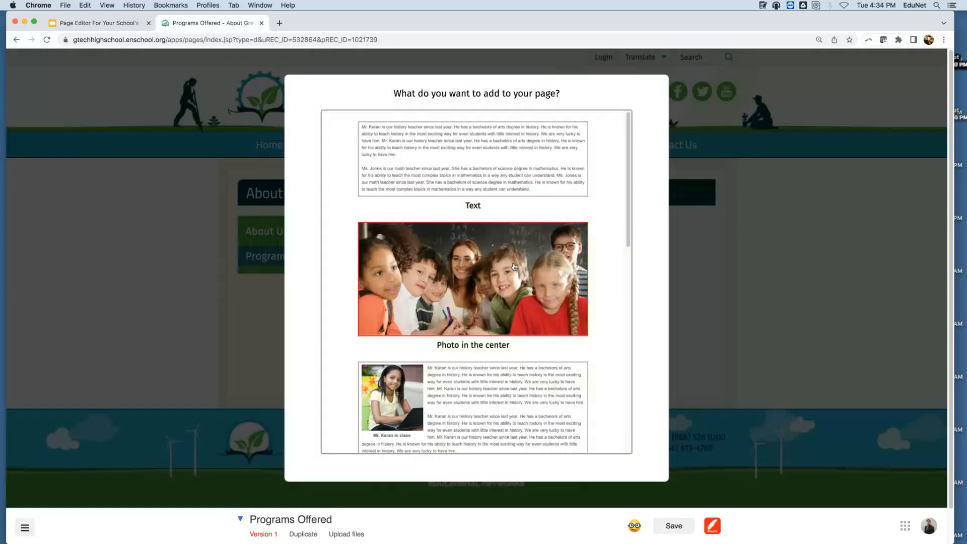
{"action": "scroll", "coordinate": [587, 227], "scroll_direction": "down", "scroll_amount": 10}
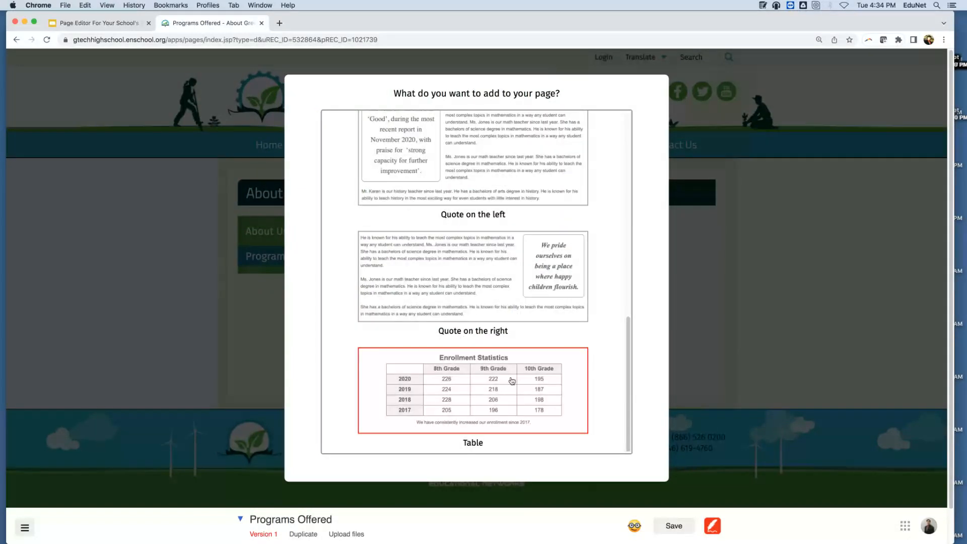
{"action": "left_click", "coordinate": [480, 381]}
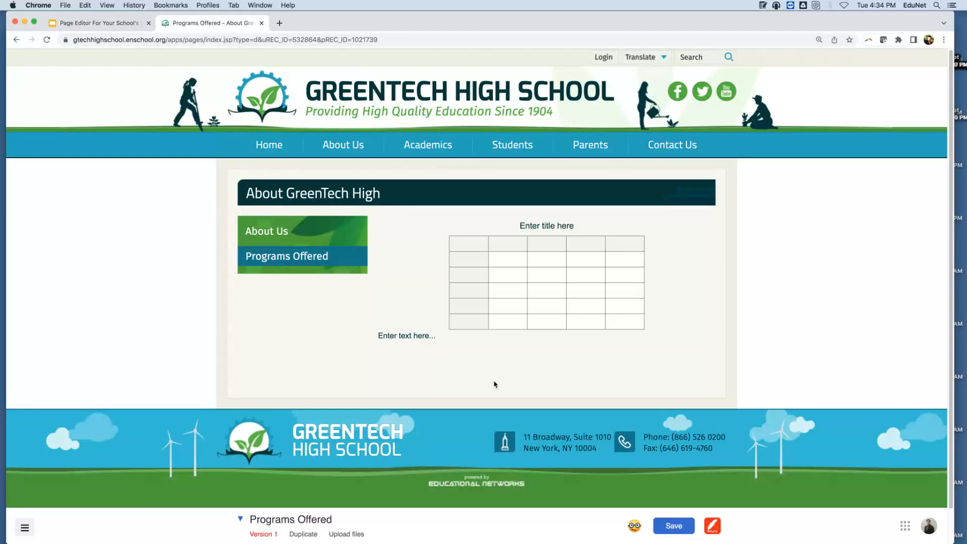
{"action": "right_click", "coordinate": [410, 336]}
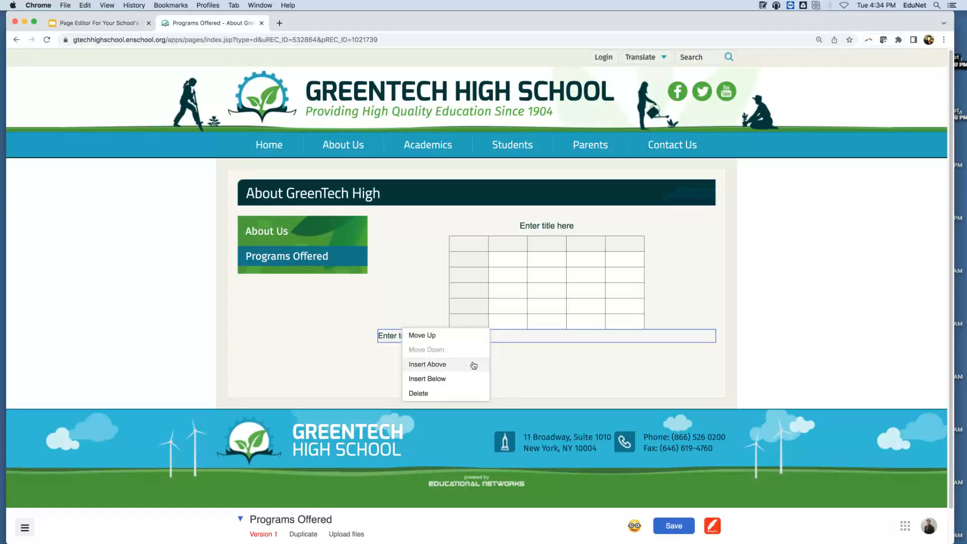
{"action": "right_click", "coordinate": [578, 336]}
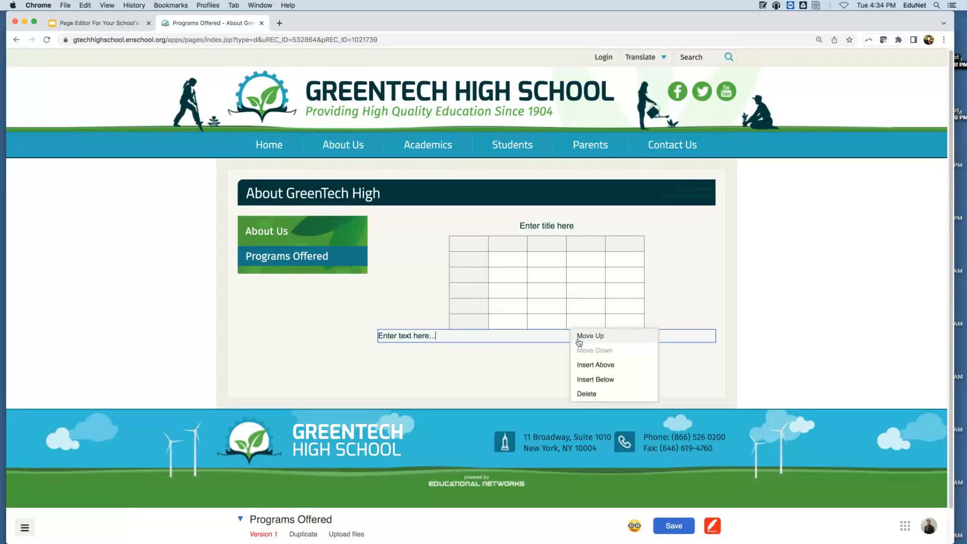
{"action": "left_click", "coordinate": [585, 393]}
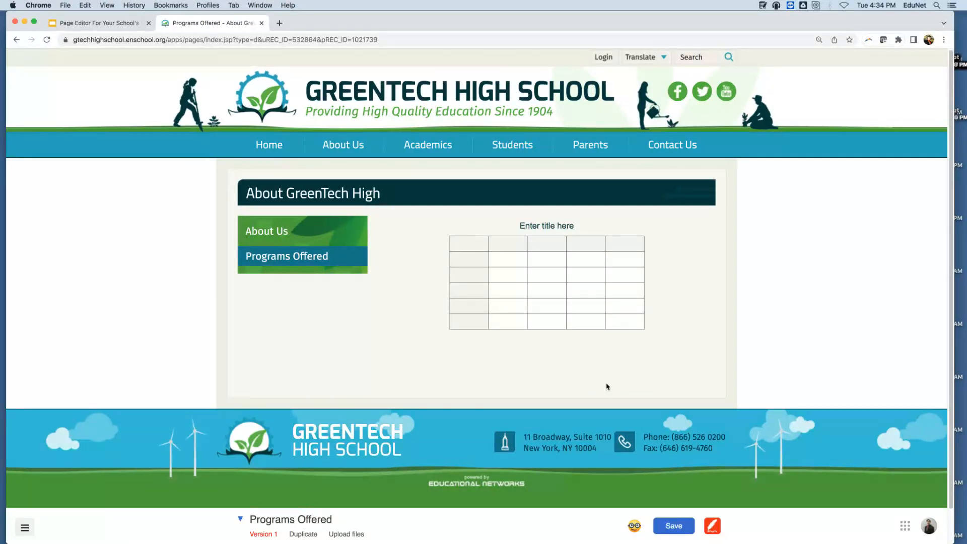
Replace the table's placeholder title with "Programs Offered"
{"action": "left_click", "coordinate": [590, 224]}
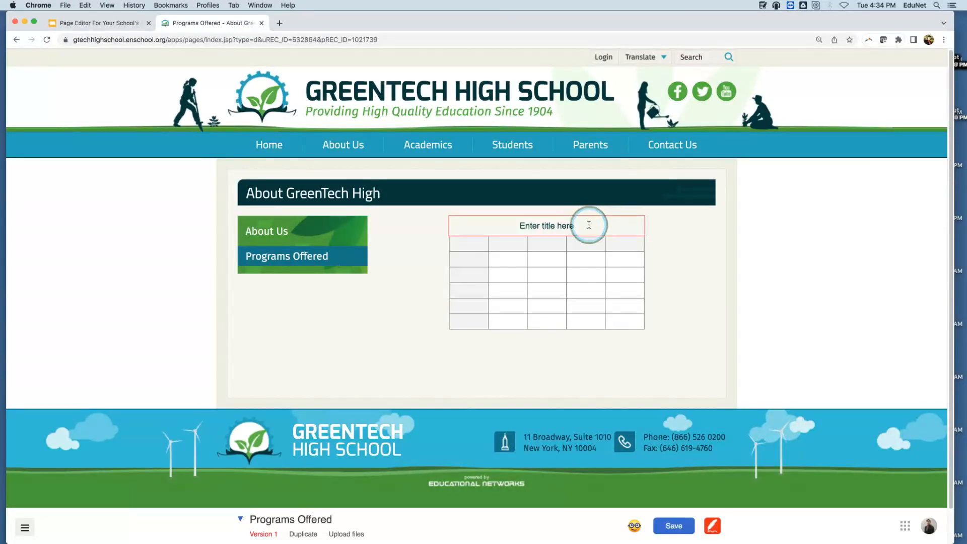
{"action": "left_click_drag", "start_coordinate": [589, 227], "coordinate": [515, 225]}
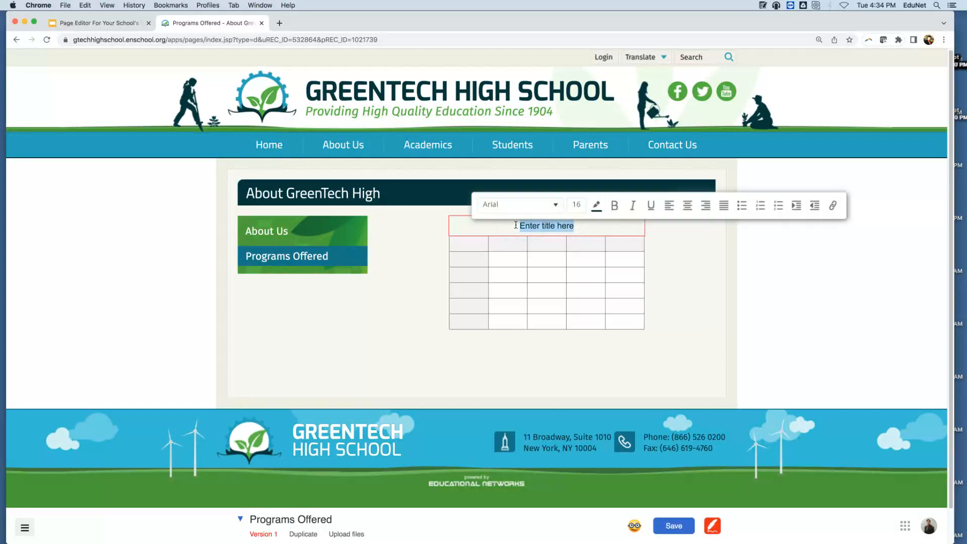
{"action": "key", "text": "BackSpace"}
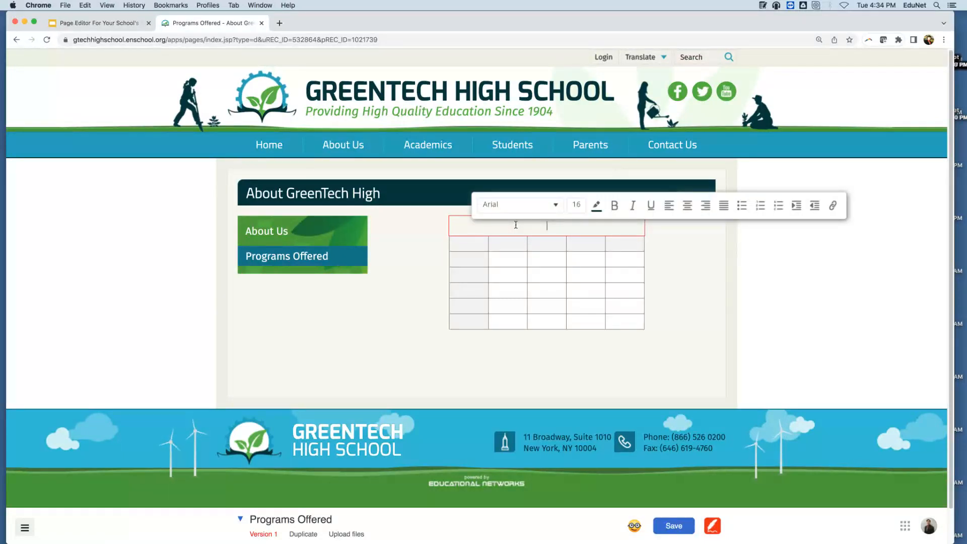
{"action": "type", "text": "Programs "}
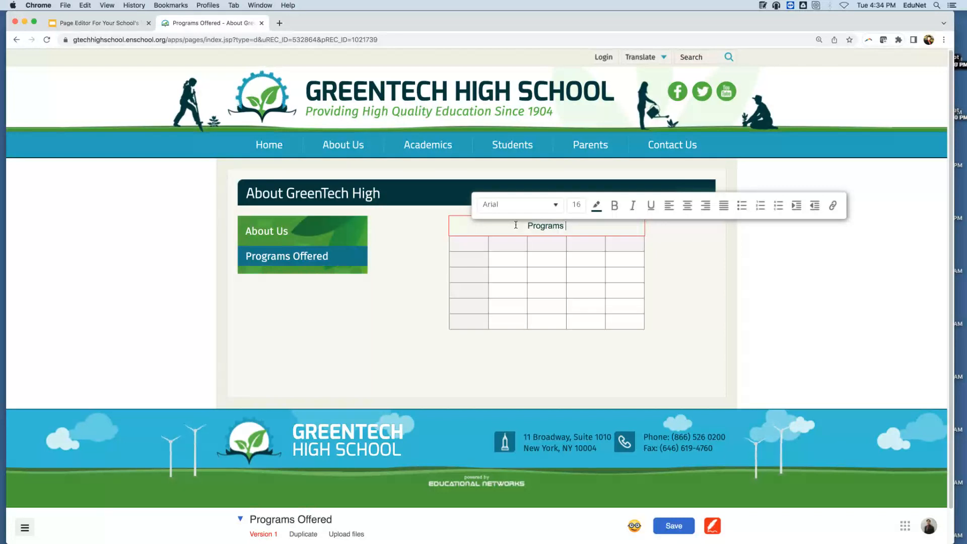
{"action": "type", "text": "Offered"}
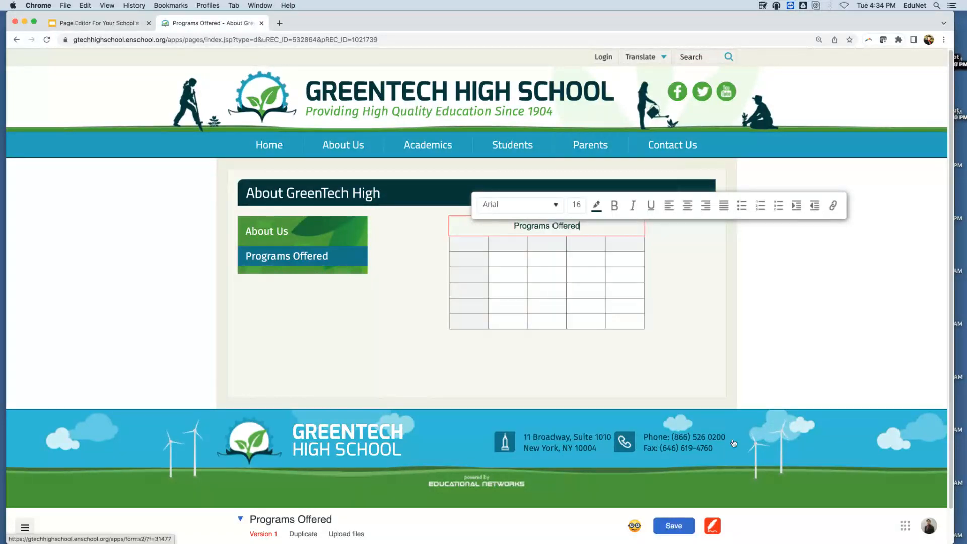
{"action": "left_click", "coordinate": [725, 360]}
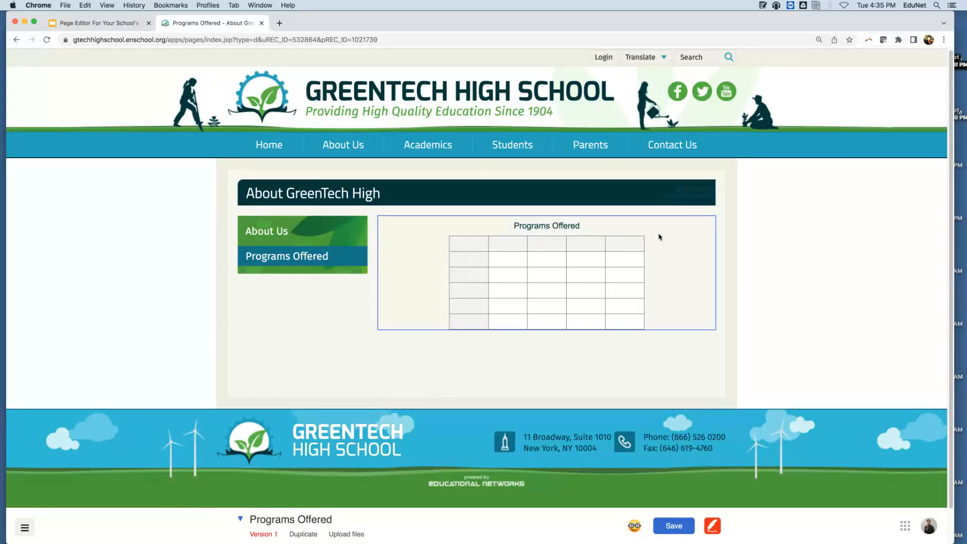
Delete the table's last three columns so that only two columns are left
{"action": "left_click", "coordinate": [620, 245]}
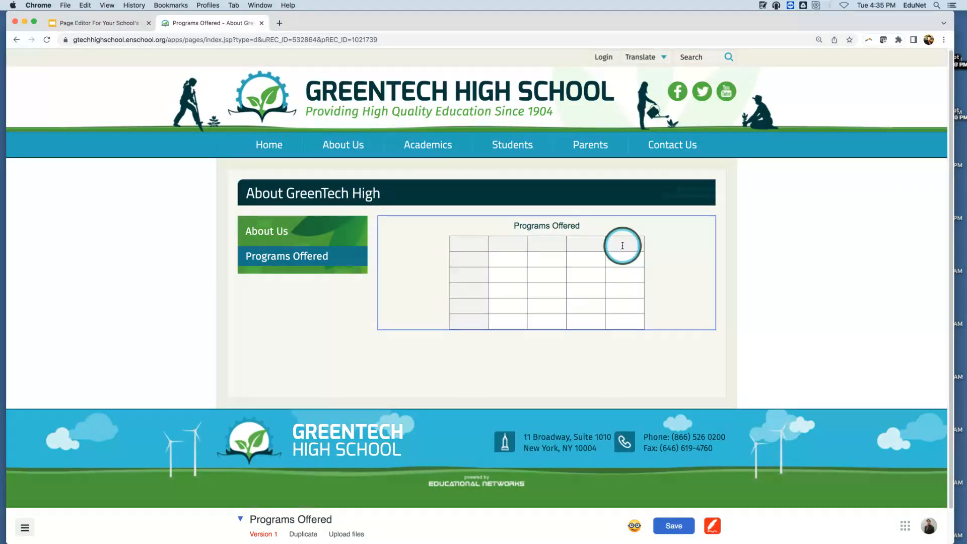
{"action": "right_click", "coordinate": [624, 245]}
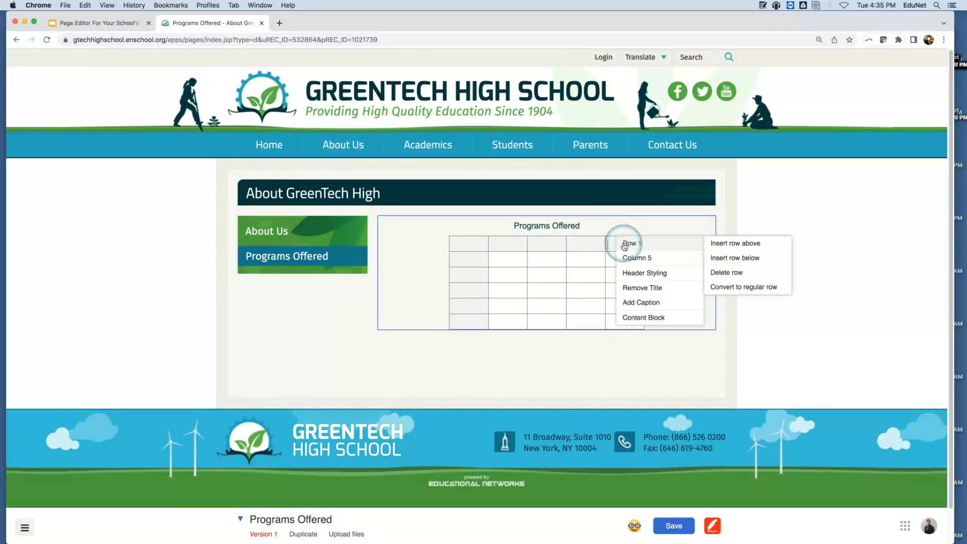
{"action": "mouse_move", "coordinate": [634, 257]}
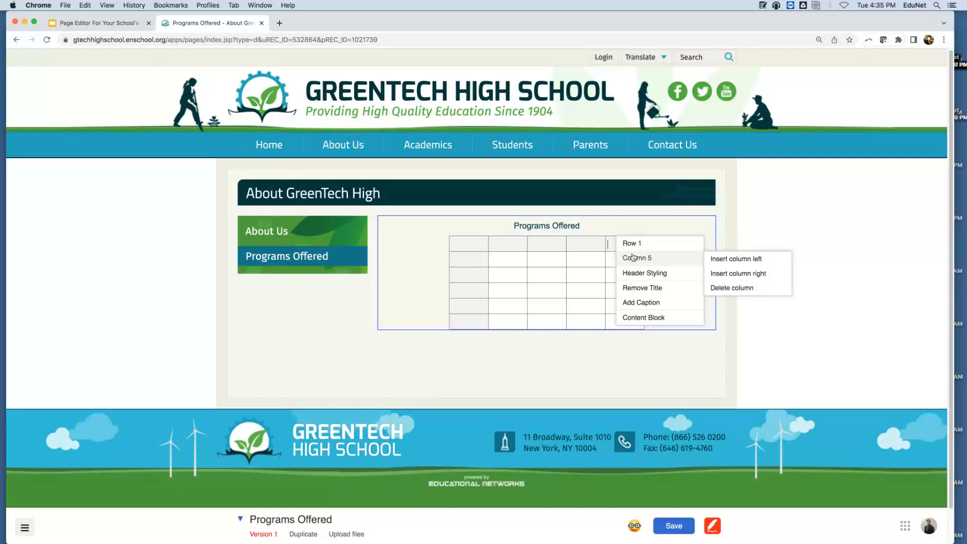
{"action": "left_click", "coordinate": [725, 288]}
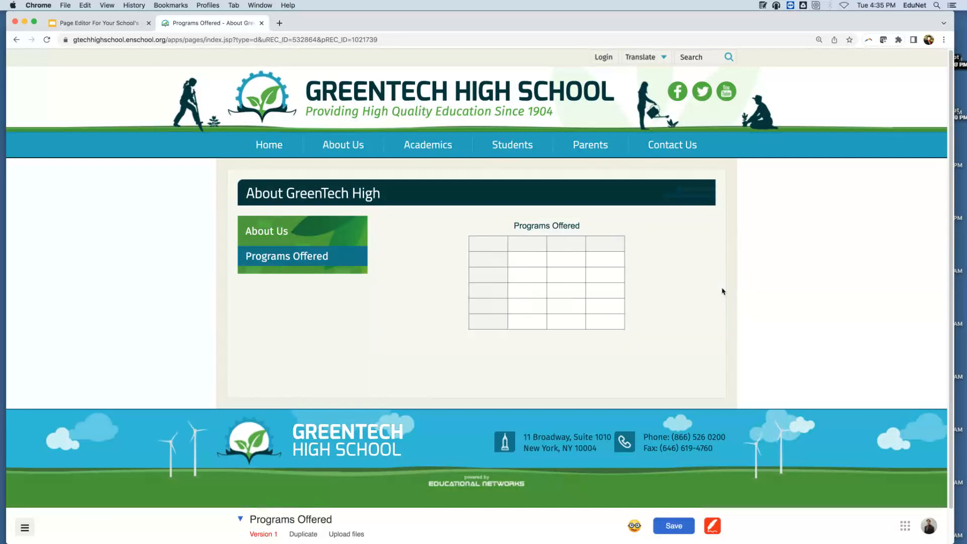
{"action": "right_click", "coordinate": [606, 245]}
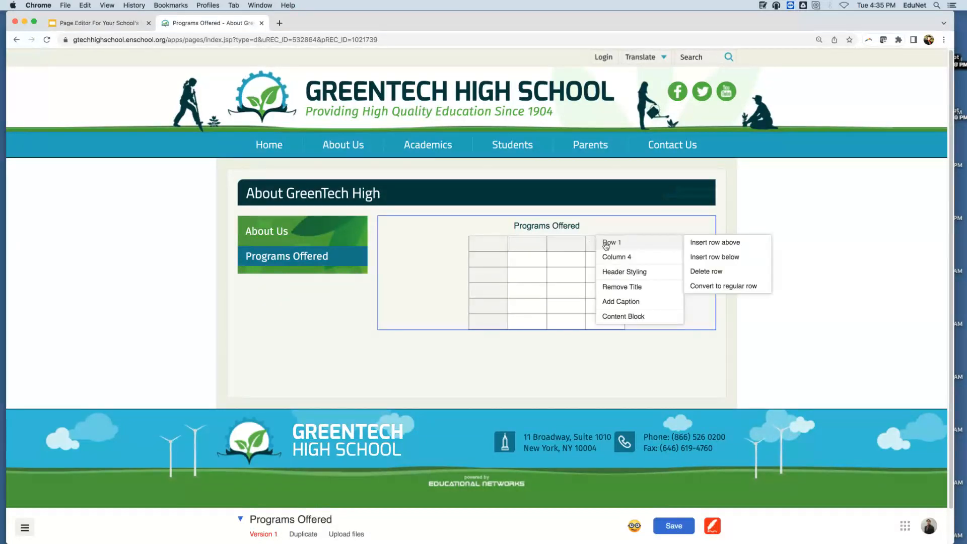
{"action": "mouse_move", "coordinate": [609, 253]}
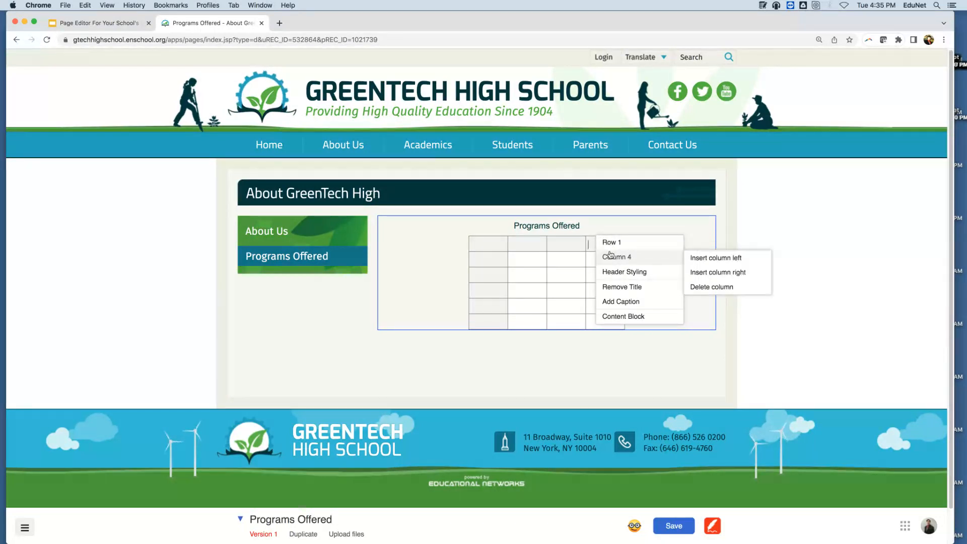
{"action": "left_click", "coordinate": [704, 286]}
{"action": "right_click", "coordinate": [588, 239]}
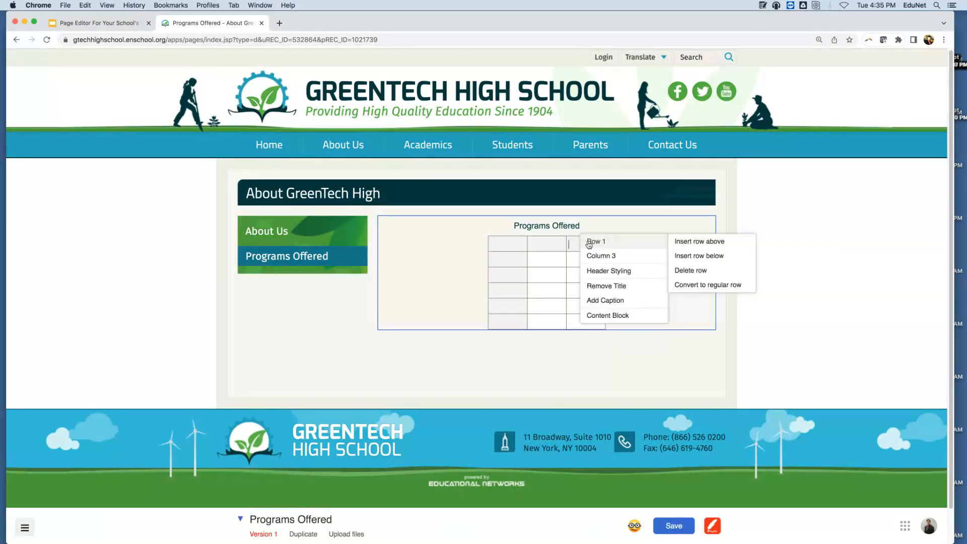
{"action": "mouse_move", "coordinate": [611, 254]}
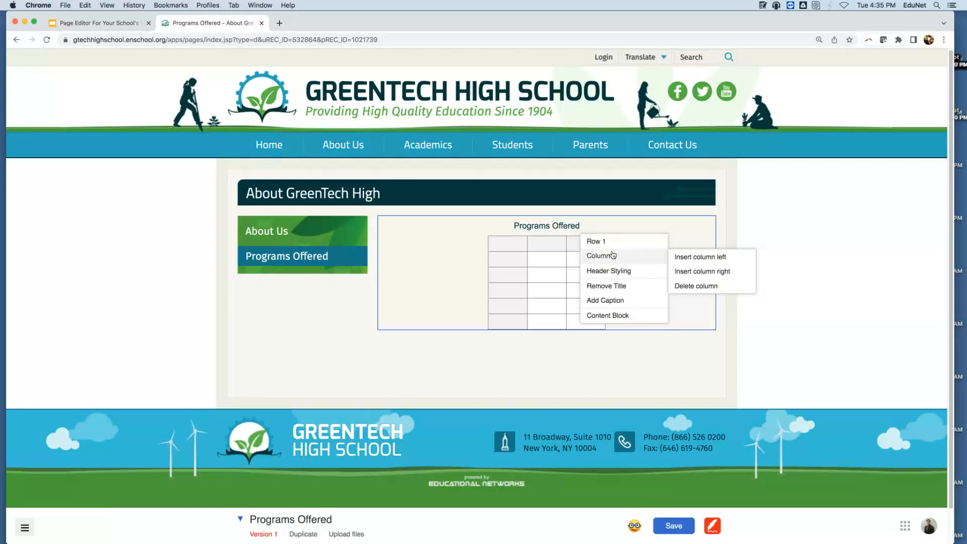
{"action": "left_click", "coordinate": [689, 285]}
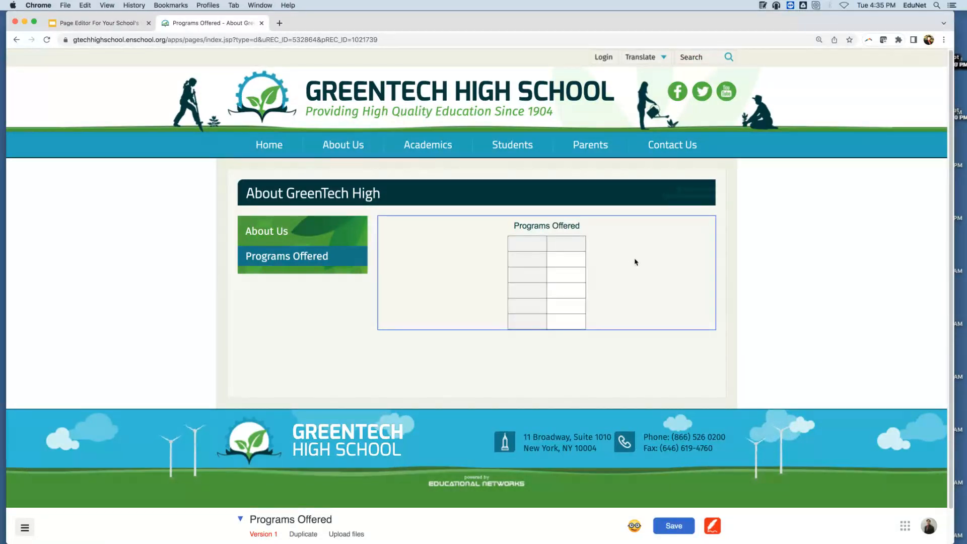
Open the notes at the track list, enter "Tracks" as the table's first column header, and widen that column
{"action": "left_click", "coordinate": [763, 5]}
{"action": "scroll", "coordinate": [783, 121], "scroll_direction": "down", "scroll_amount": 5}
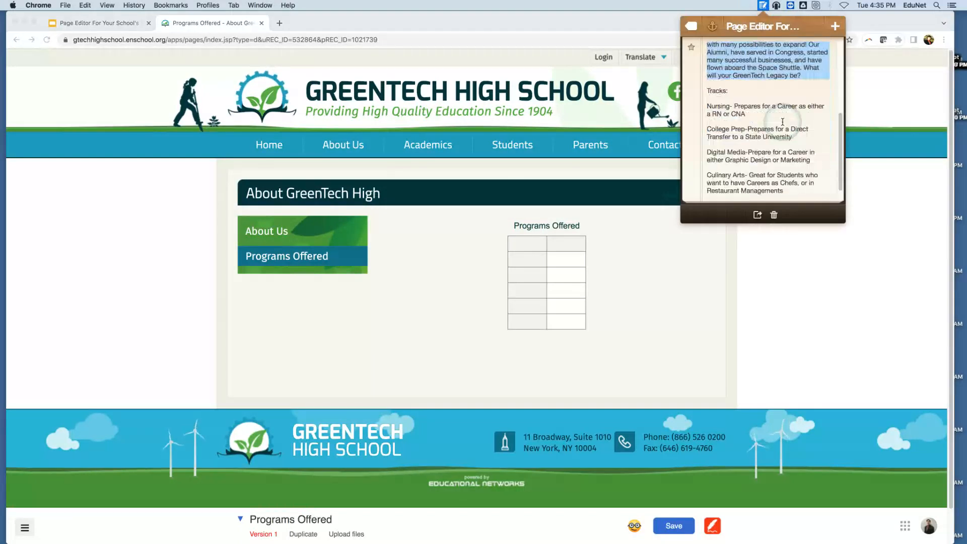
{"action": "left_click", "coordinate": [529, 246]}
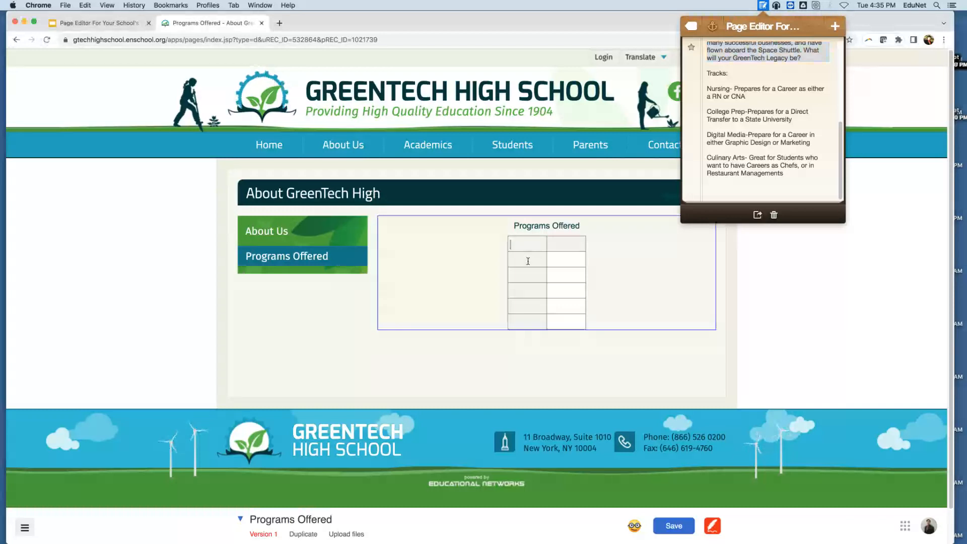
{"action": "type", "text": "Tracks"}
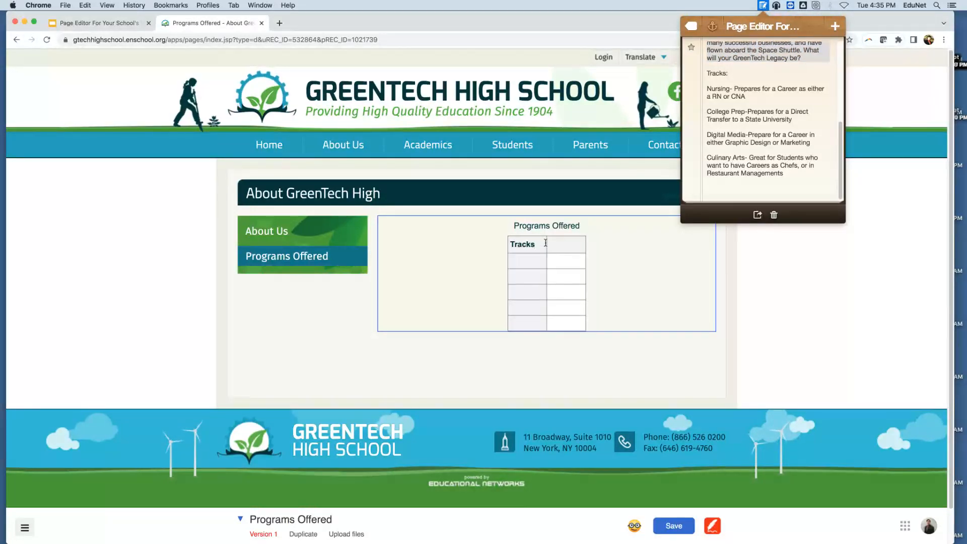
{"action": "left_click_drag", "start_coordinate": [547, 244], "coordinate": [566, 244]}
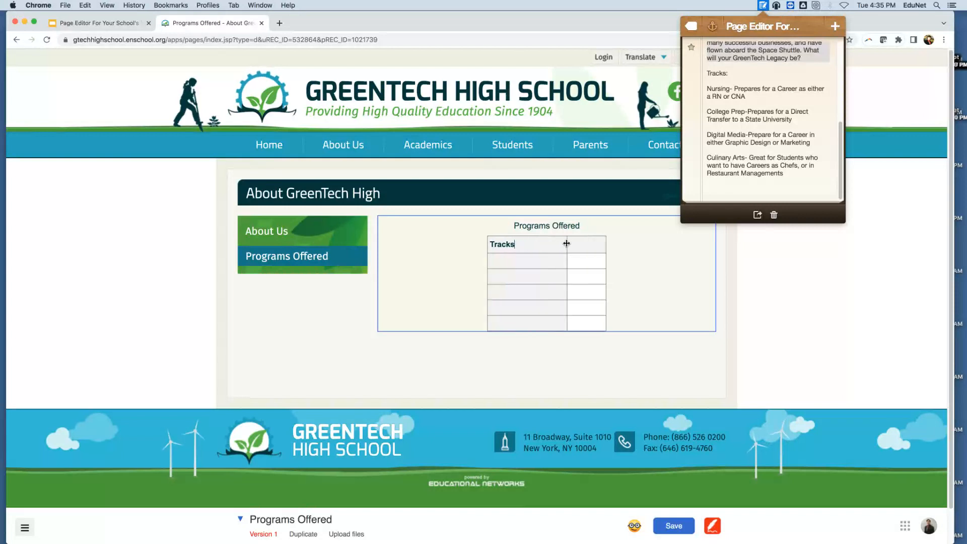
Enter "Nursing" below the Tracks header and copy its description, "Prepares for a Career as either a RN or CNA", from the notes beside it
{"action": "left_click", "coordinate": [517, 262]}
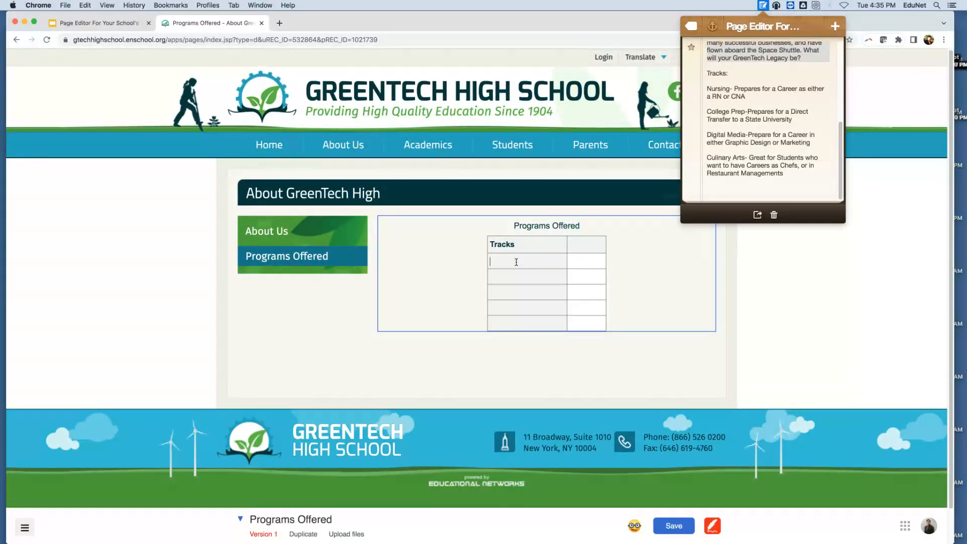
{"action": "type", "text": "Nursing"}
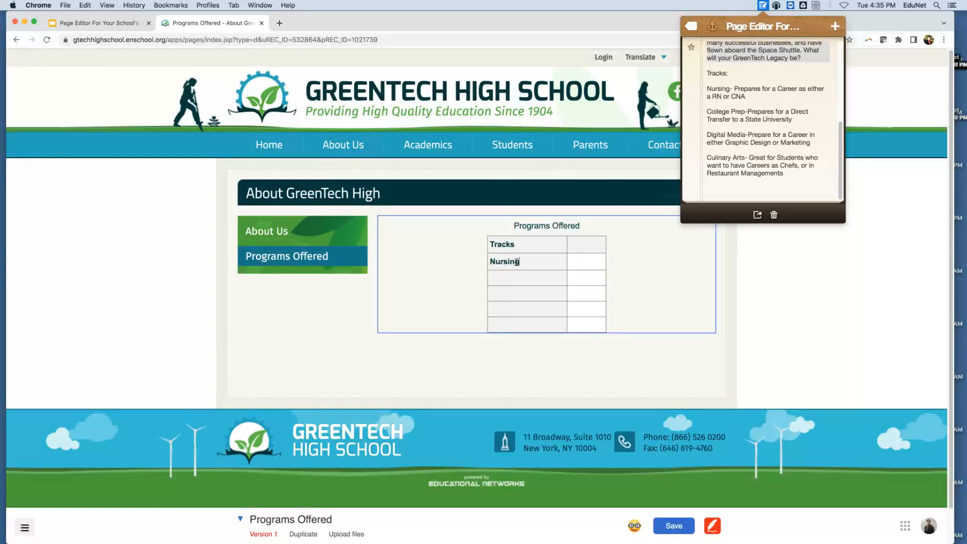
{"action": "left_click", "coordinate": [749, 96]}
{"action": "left_click", "coordinate": [749, 96]}
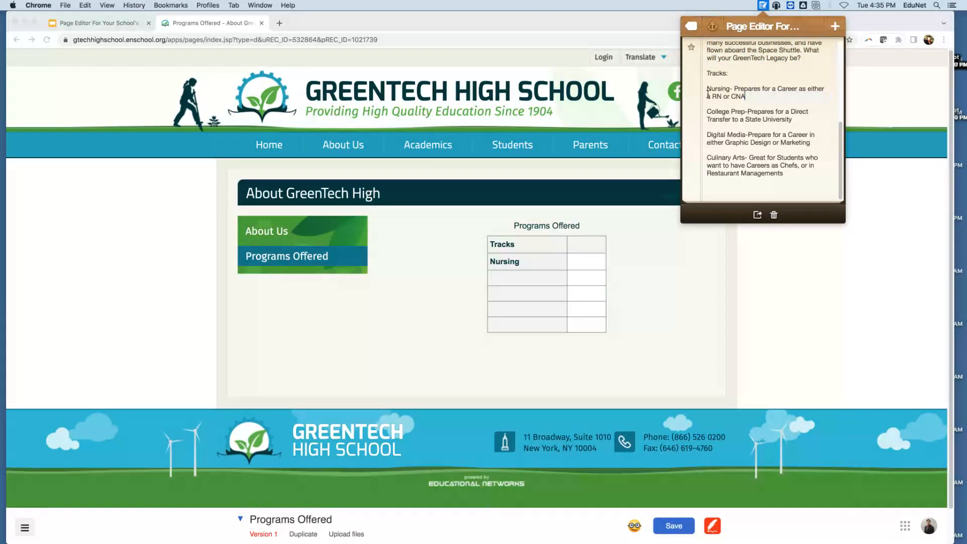
{"action": "left_click_drag", "start_coordinate": [746, 96], "coordinate": [732, 88]}
{"action": "right_click", "coordinate": [733, 88]}
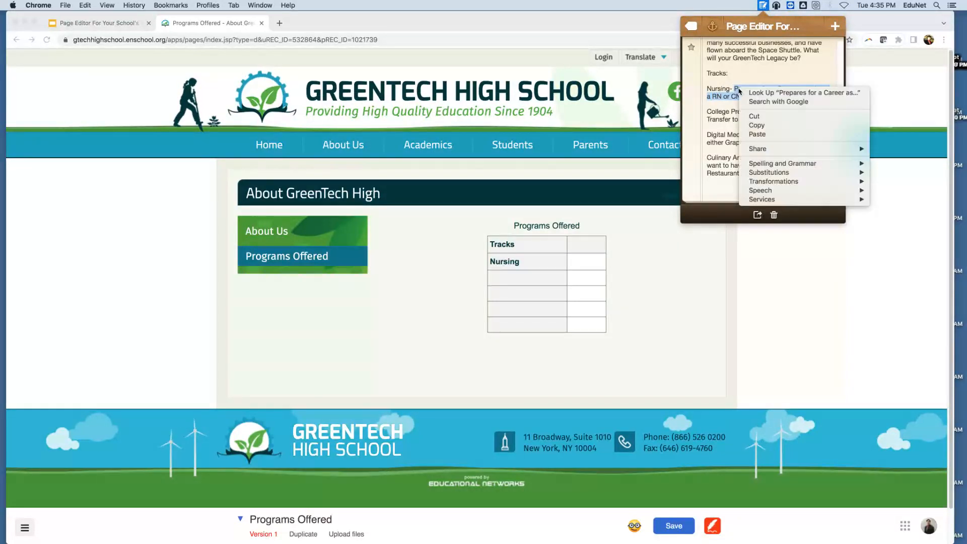
{"action": "left_click", "coordinate": [755, 129]}
{"action": "left_click", "coordinate": [580, 263]}
{"action": "left_click", "coordinate": [588, 233]}
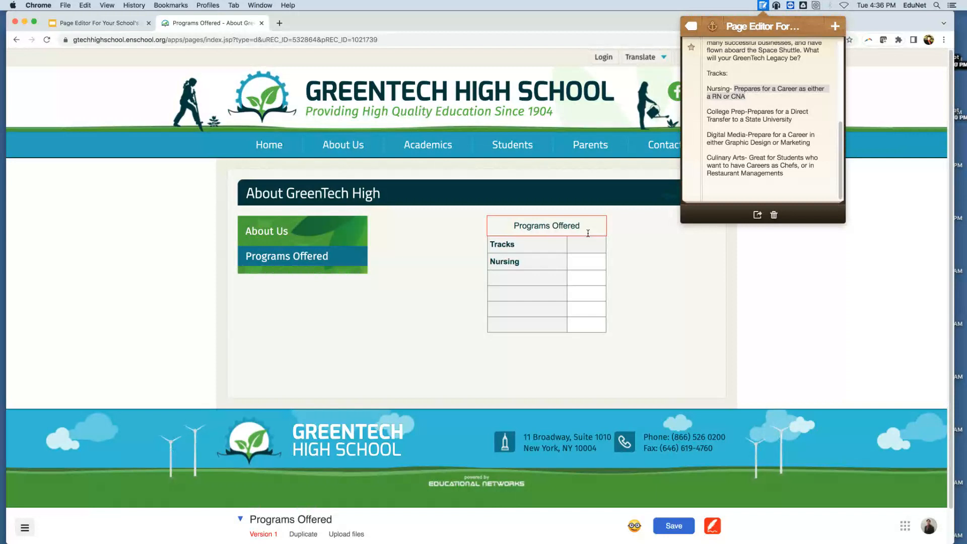
{"action": "key", "text": "super+v"}
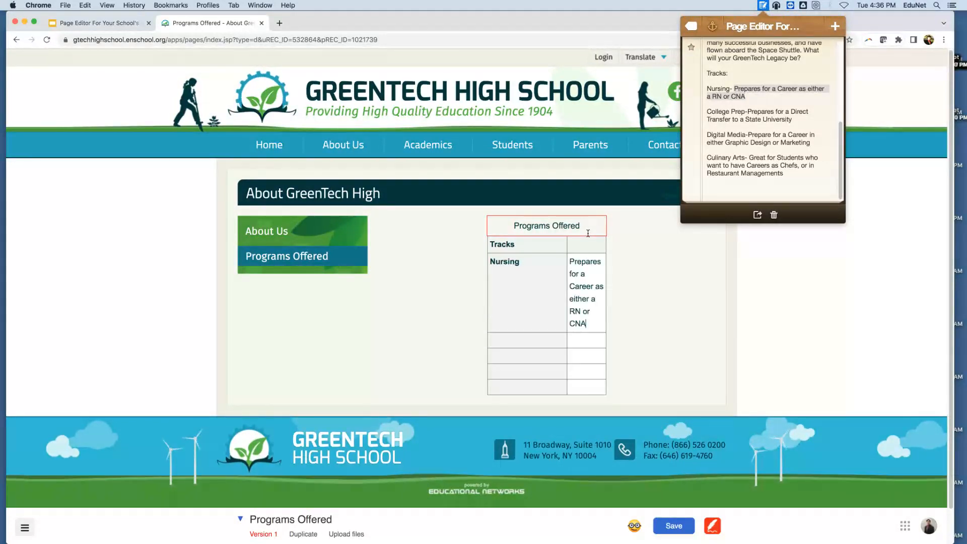
Widen the table's second column to fit the Nursing description on one line and enter "Description" as its header
{"action": "left_click", "coordinate": [606, 254]}
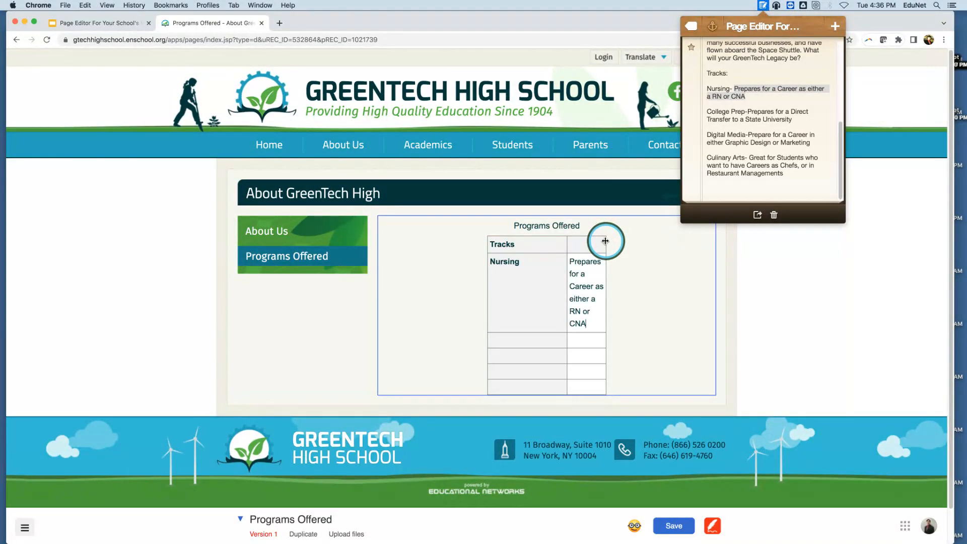
{"action": "left_click", "coordinate": [605, 242]}
{"action": "left_click_drag", "start_coordinate": [606, 241], "coordinate": [667, 249]}
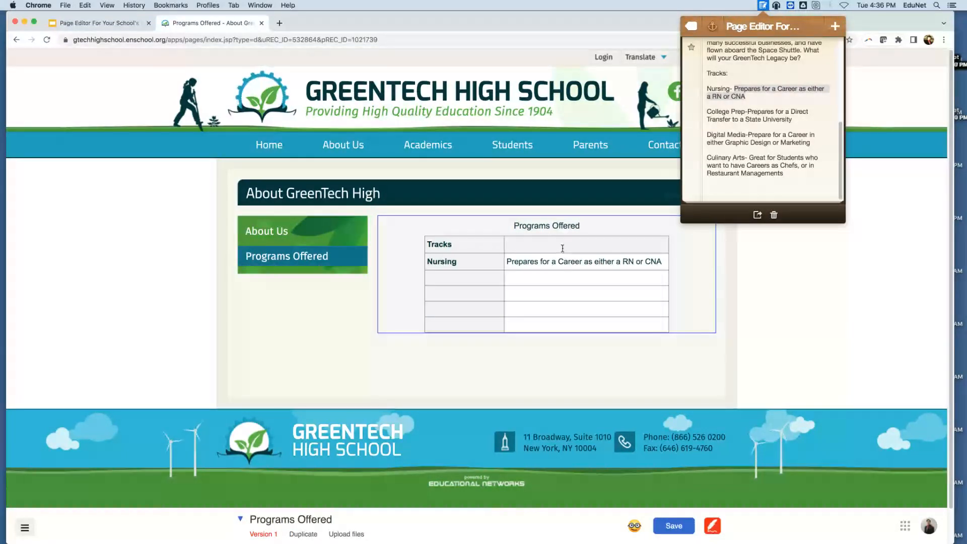
{"action": "type", "text": "Description"}
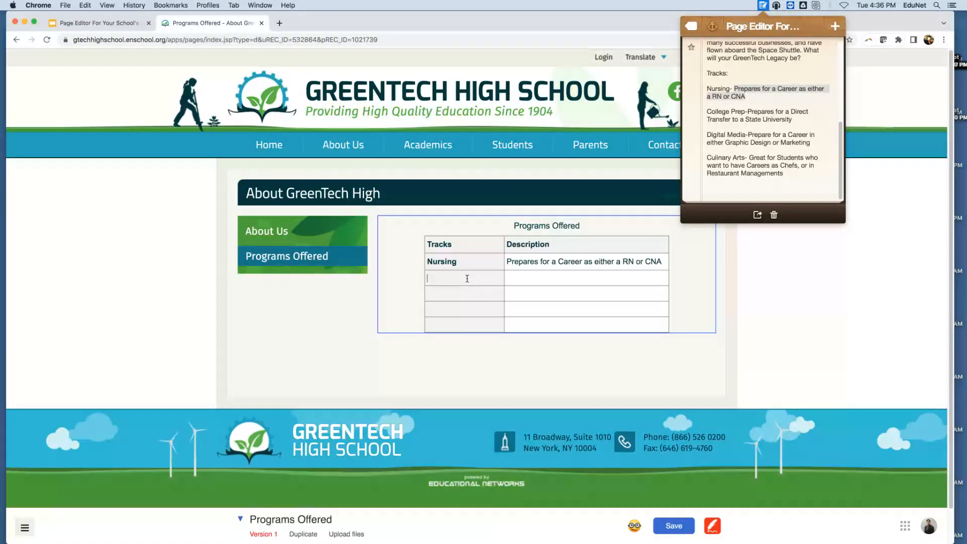
Enter "College Prep" from the notes as the track name in the row below Nursing
{"action": "left_click", "coordinate": [742, 111]}
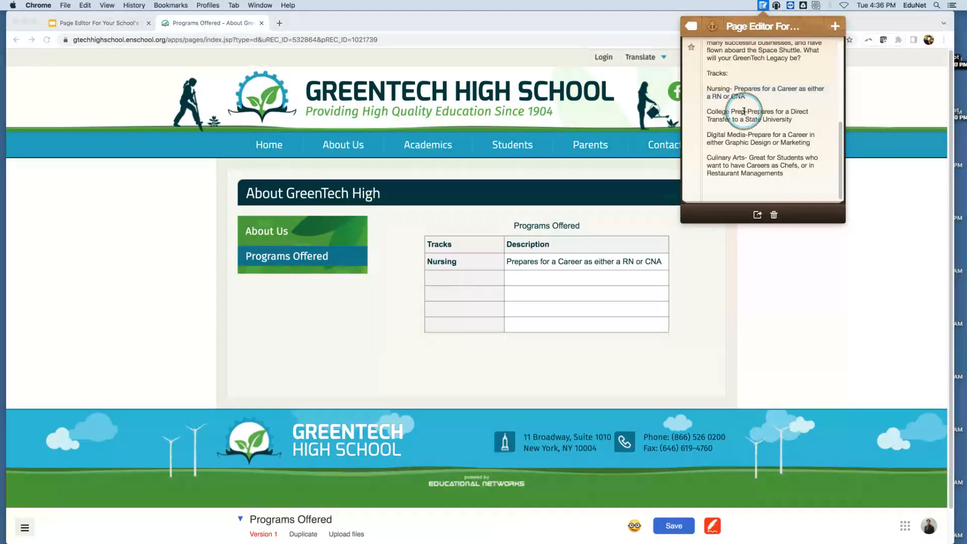
{"action": "left_click_drag", "start_coordinate": [743, 111], "coordinate": [706, 112]}
{"action": "left_click", "coordinate": [438, 276]}
{"action": "type", "text": "College Prep"}
Copy "Prepares for a Direct Transfer to a State University" into the College Prep description and widen that column to fit it on one line
{"action": "left_click", "coordinate": [765, 191]}
{"action": "left_click", "coordinate": [769, 123]}
{"action": "left_click_drag", "start_coordinate": [799, 122], "coordinate": [748, 112]}
{"action": "right_click", "coordinate": [756, 115]}
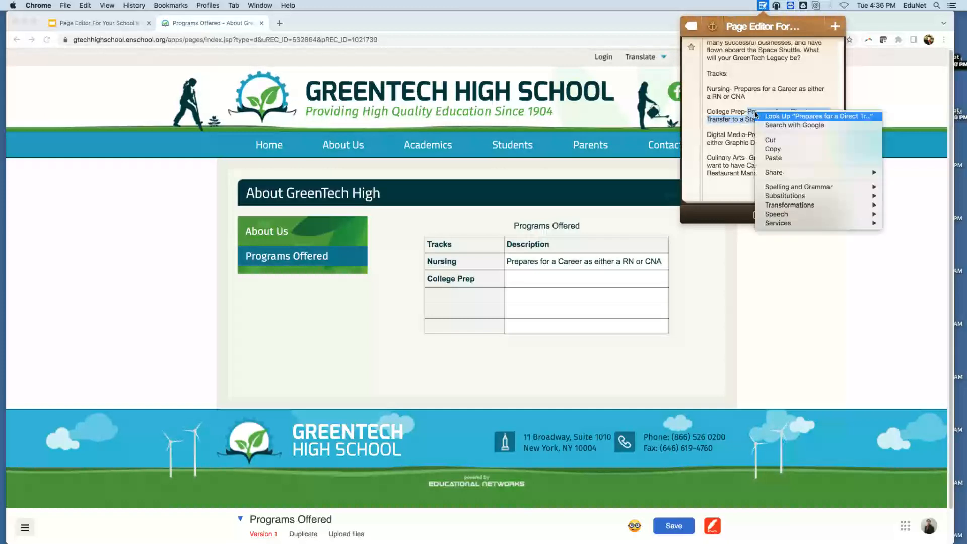
{"action": "left_click", "coordinate": [773, 149]}
{"action": "left_click", "coordinate": [513, 281]}
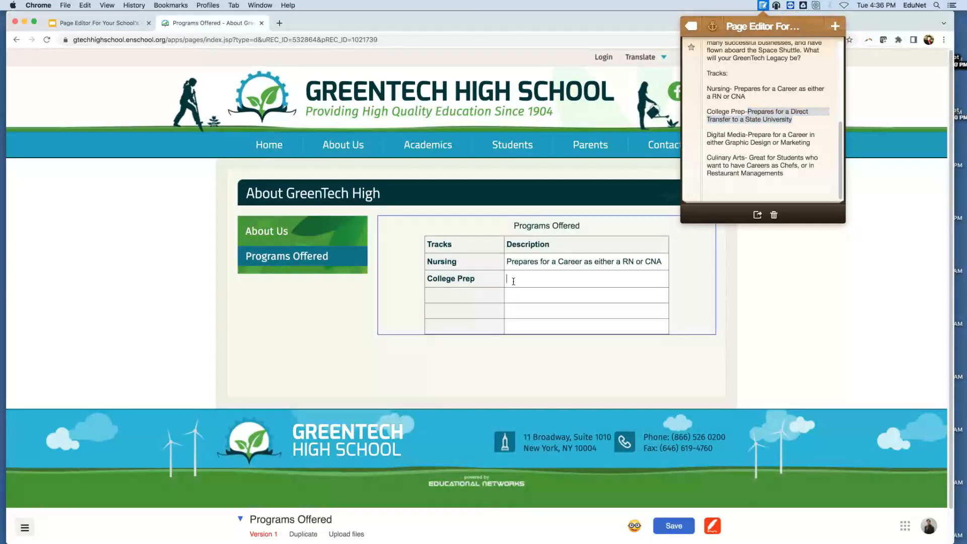
{"action": "key", "text": "cmd+v"}
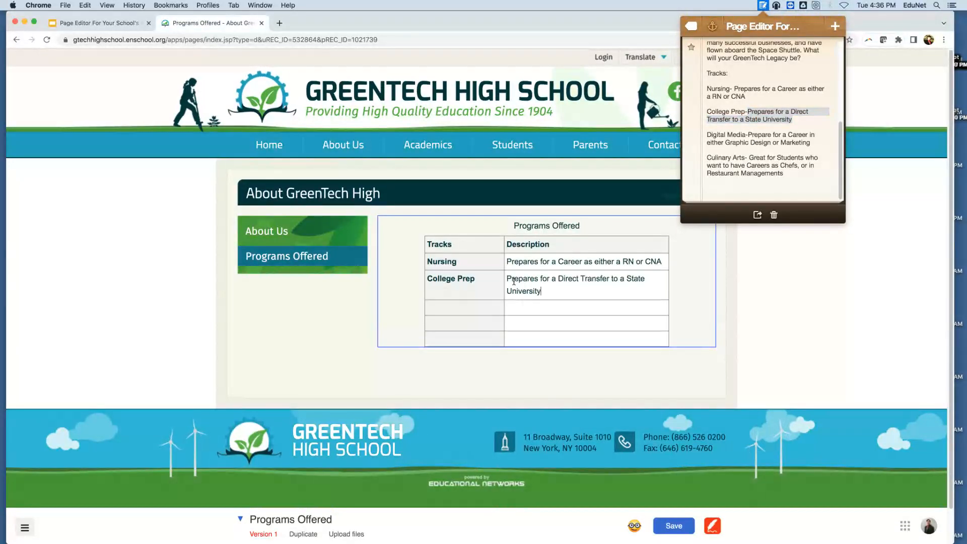
{"action": "left_click", "coordinate": [677, 259]}
{"action": "left_click_drag", "start_coordinate": [675, 260], "coordinate": [679, 260]}
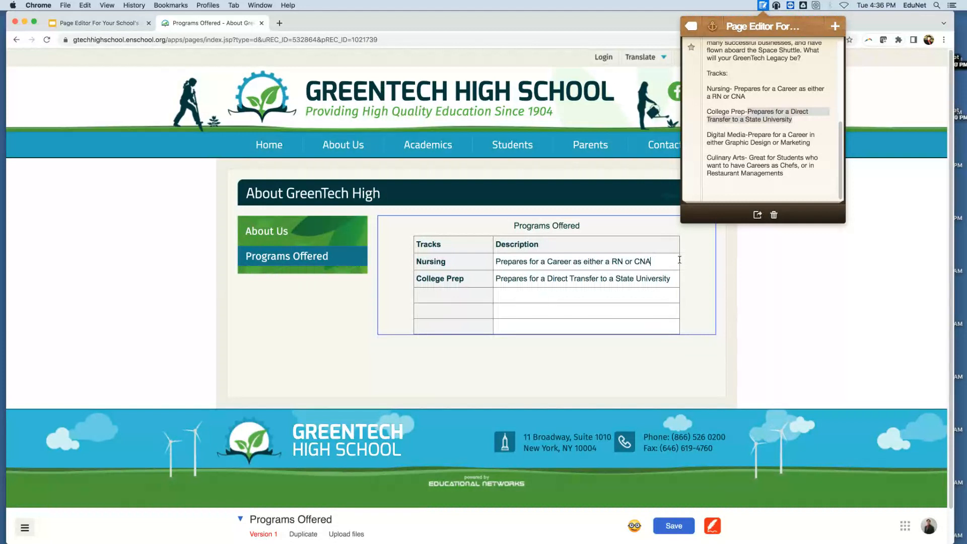
Copy "Digital Media" from the notes into the Tracks column below College Prep
{"action": "left_click", "coordinate": [697, 92]}
{"action": "left_click", "coordinate": [811, 132]}
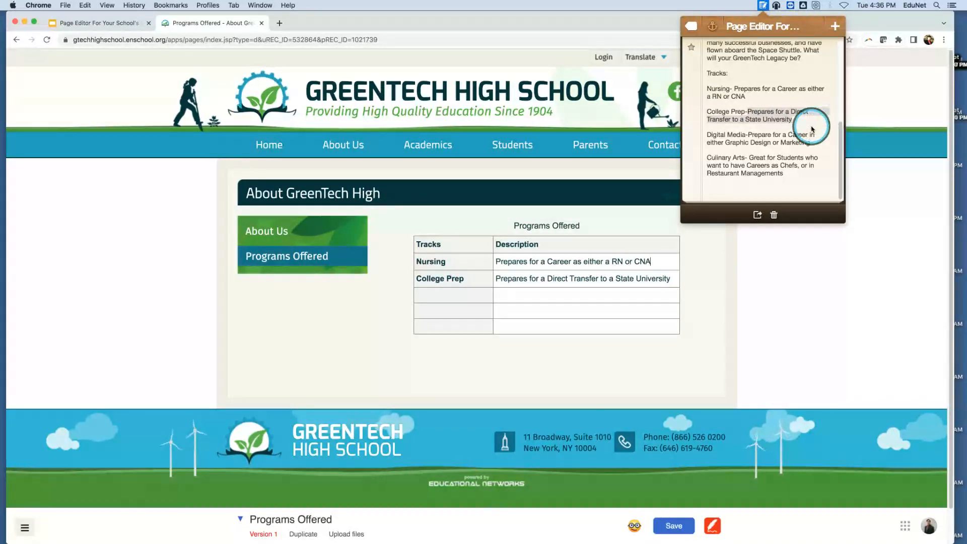
{"action": "left_click_drag", "start_coordinate": [746, 137], "coordinate": [703, 137]}
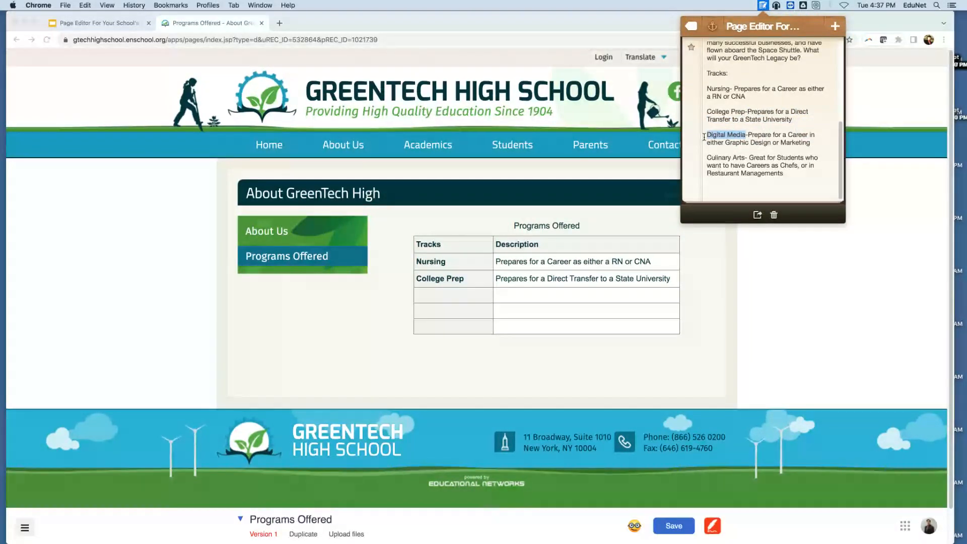
{"action": "left_click", "coordinate": [443, 286]}
{"action": "left_click", "coordinate": [427, 297]}
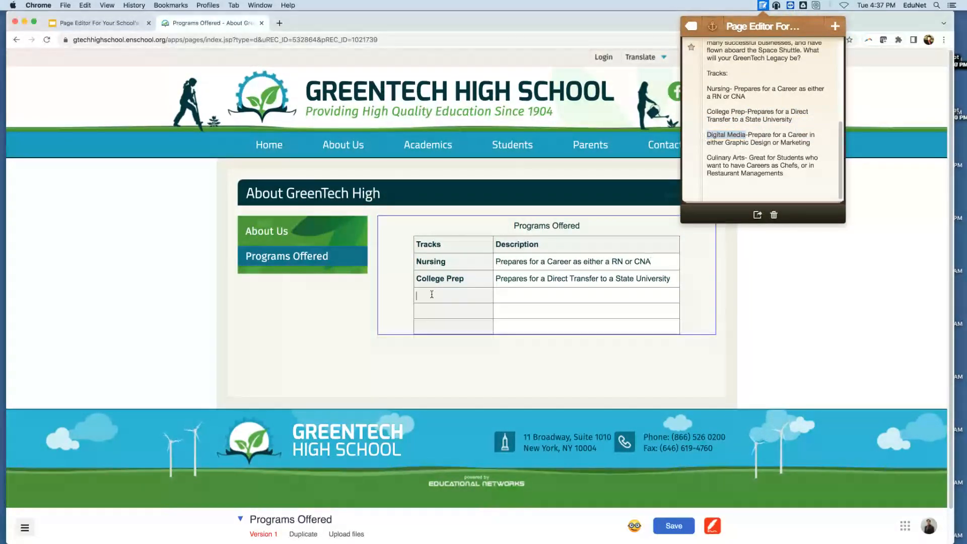
{"action": "key", "text": "super+v"}
Copy "Prepare for a Career in either Graphic Design or Marketing" into the Digital Media description and widen that column to fit one line
{"action": "left_click", "coordinate": [812, 140]}
{"action": "left_click_drag", "start_coordinate": [810, 142], "coordinate": [750, 134]}
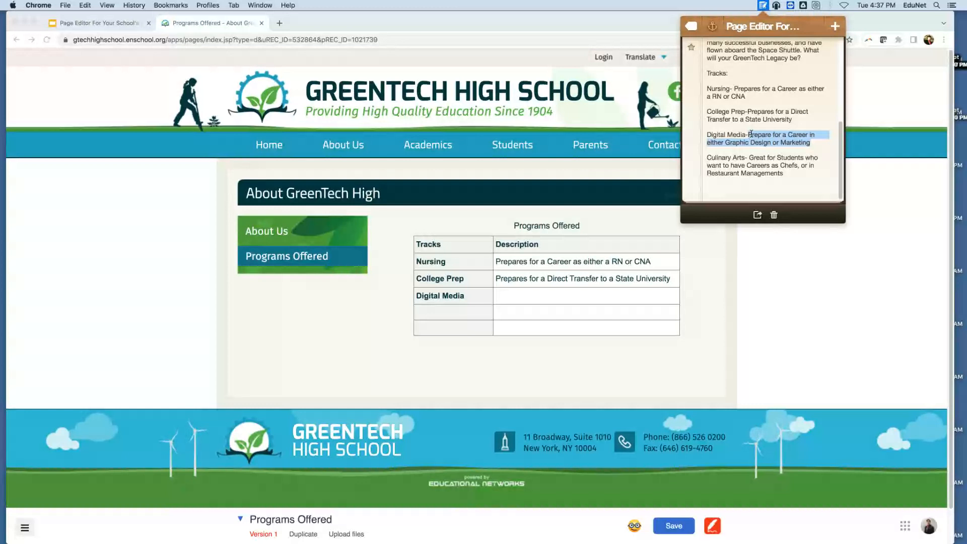
{"action": "left_click", "coordinate": [497, 294]}
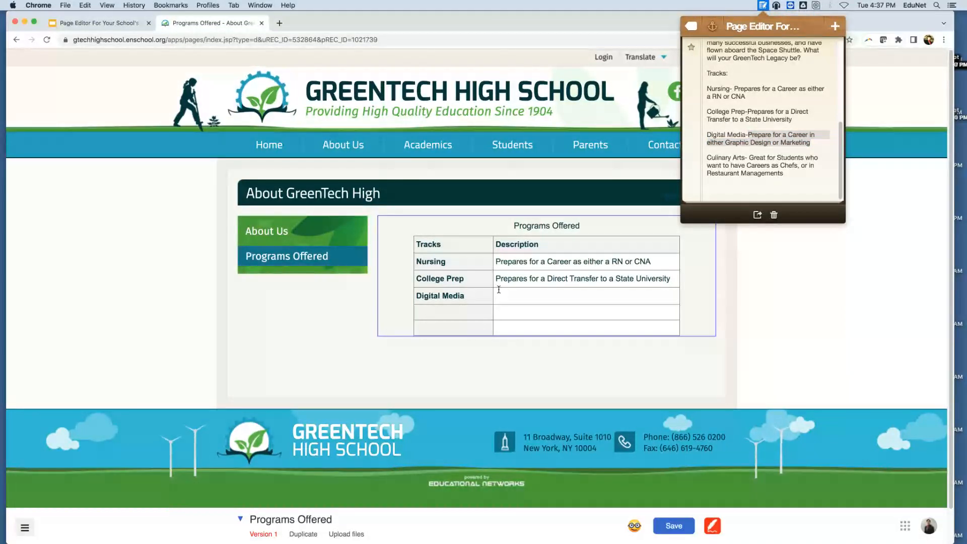
{"action": "key", "text": "super+v"}
{"action": "left_click", "coordinate": [691, 300]}
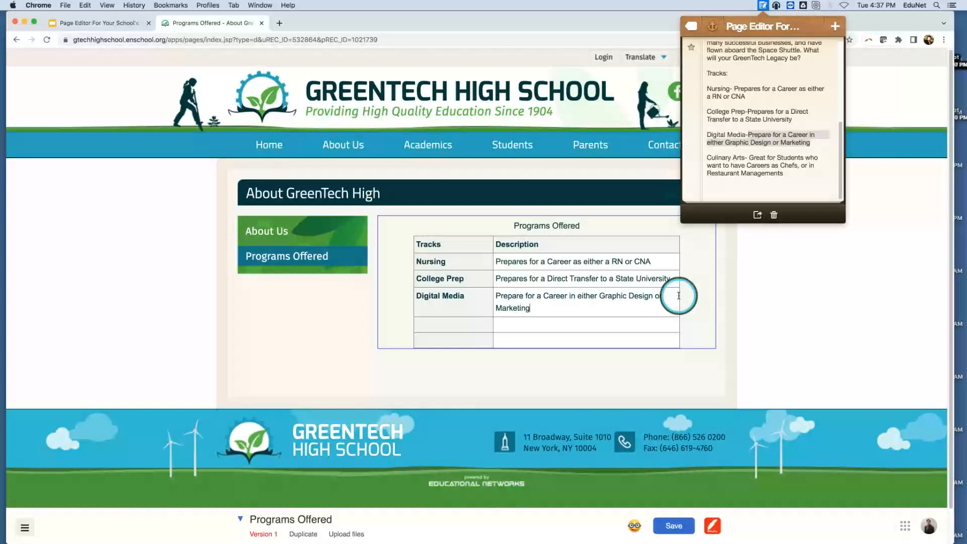
{"action": "left_click_drag", "start_coordinate": [679, 295], "coordinate": [695, 298]}
Copy "Culinary Arts" from the notes into the Tracks column below Digital Media
{"action": "left_click", "coordinate": [762, 154]}
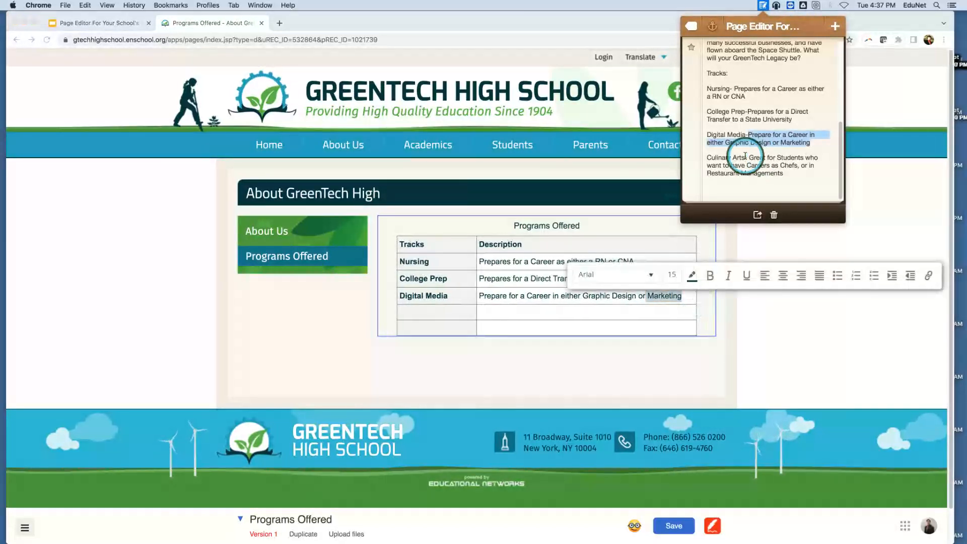
{"action": "left_click_drag", "start_coordinate": [744, 156], "coordinate": [705, 156]}
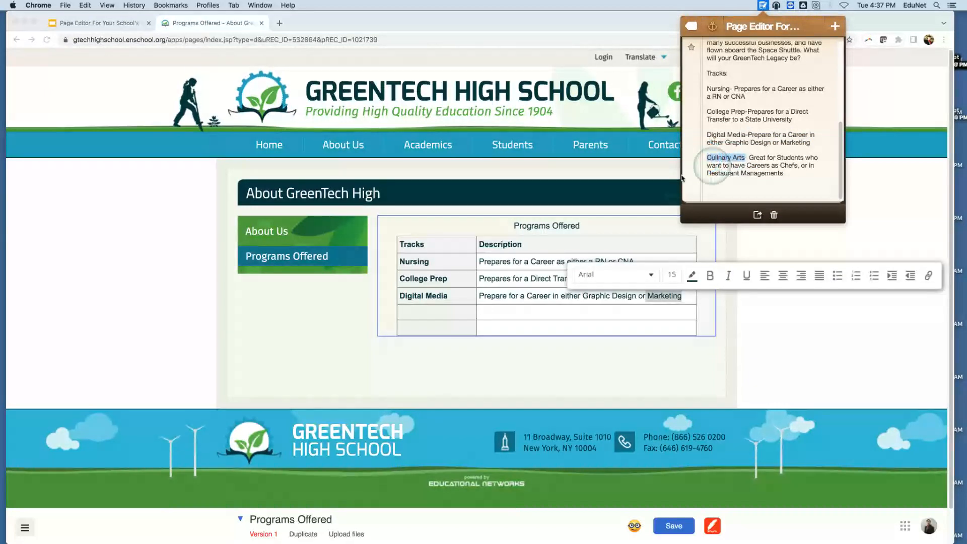
{"action": "left_click", "coordinate": [423, 311]}
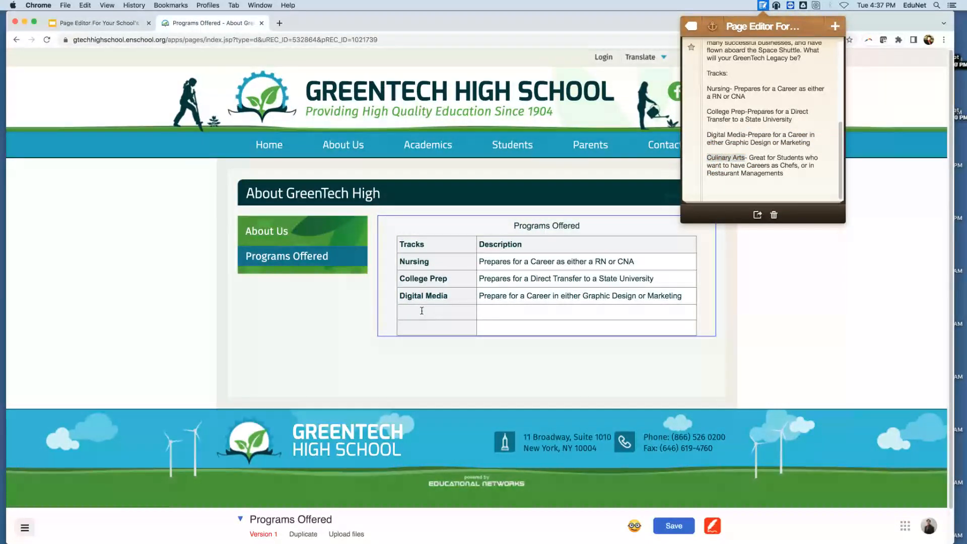
{"action": "key", "text": "super+v"}
Copy "Great for Students who want to have Careers as Chefs, or in Restaurant Managements" from the notes into the Culinary Arts description
{"action": "left_click", "coordinate": [821, 182]}
{"action": "left_click", "coordinate": [776, 165]}
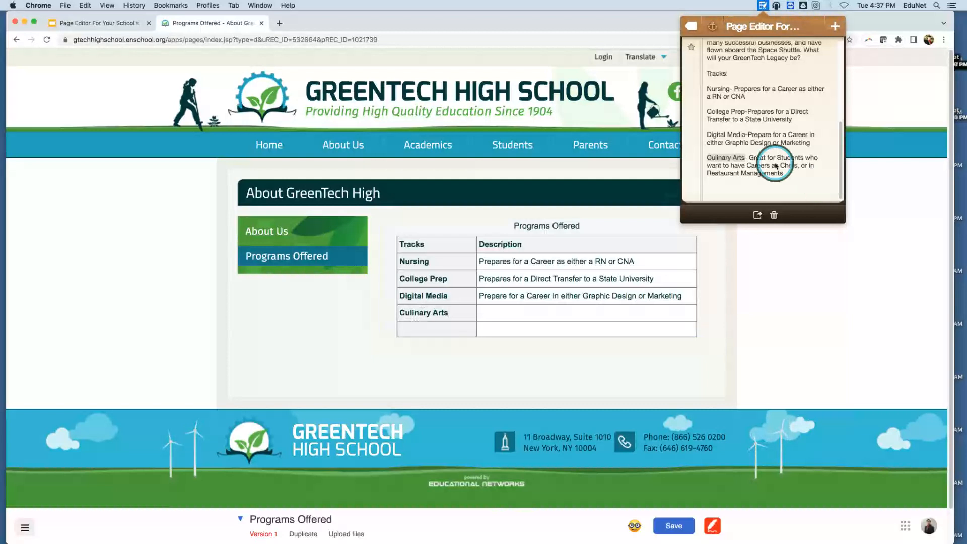
{"action": "left_click_drag", "start_coordinate": [783, 173], "coordinate": [749, 159]}
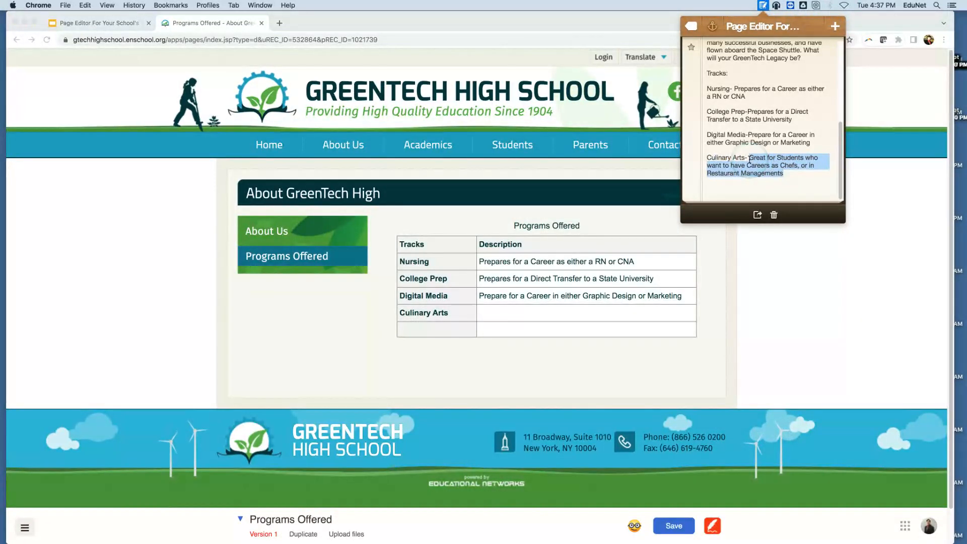
{"action": "left_click", "coordinate": [482, 314]}
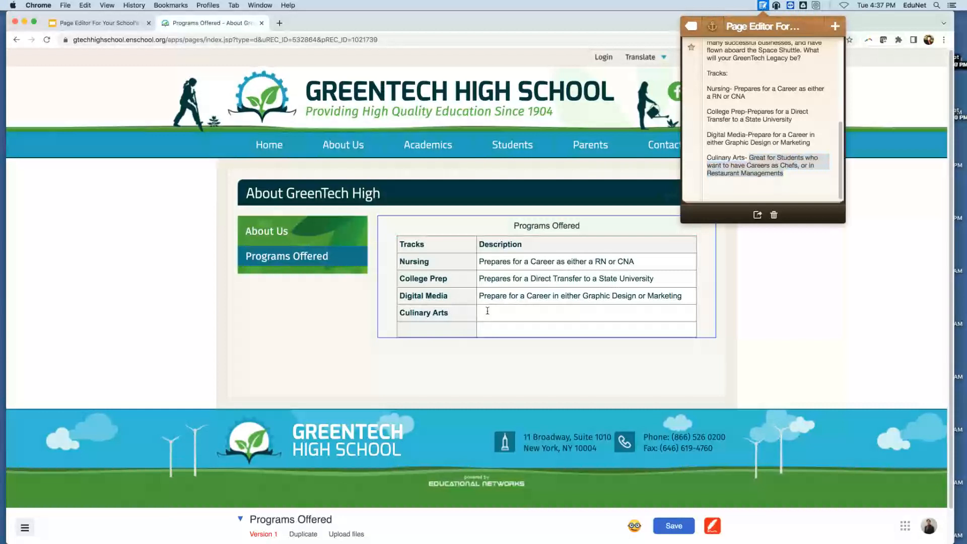
{"action": "key", "text": "super+v"}
{"action": "left_click", "coordinate": [836, 316]}
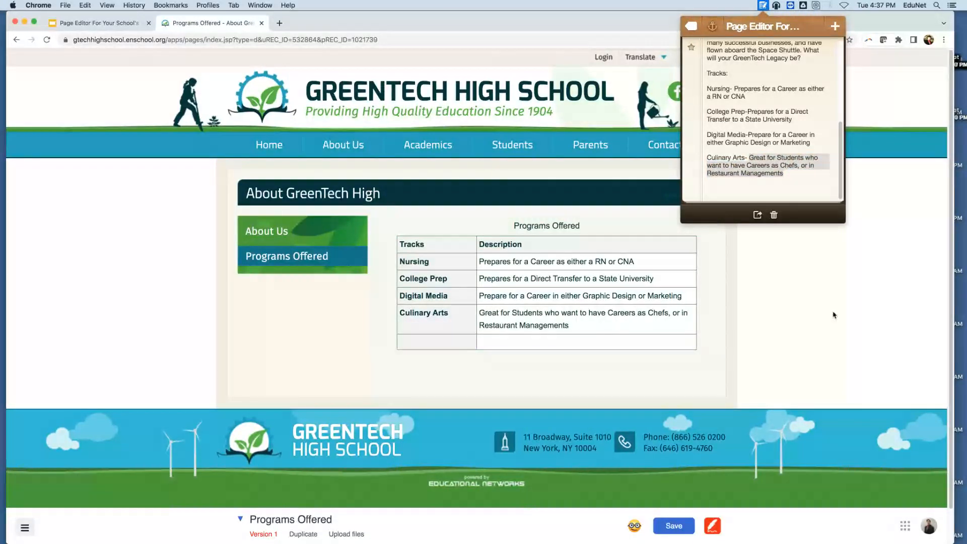
Delete the empty table row below Culinary Arts, save the Programs Offered page and close the notes
{"action": "left_click", "coordinate": [416, 341]}
{"action": "right_click", "coordinate": [416, 341]}
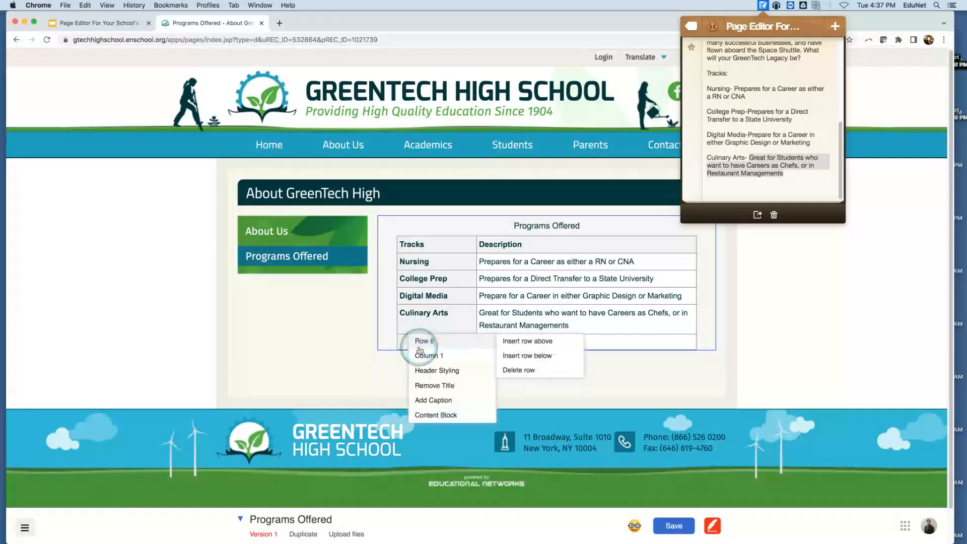
{"action": "left_click", "coordinate": [417, 341]}
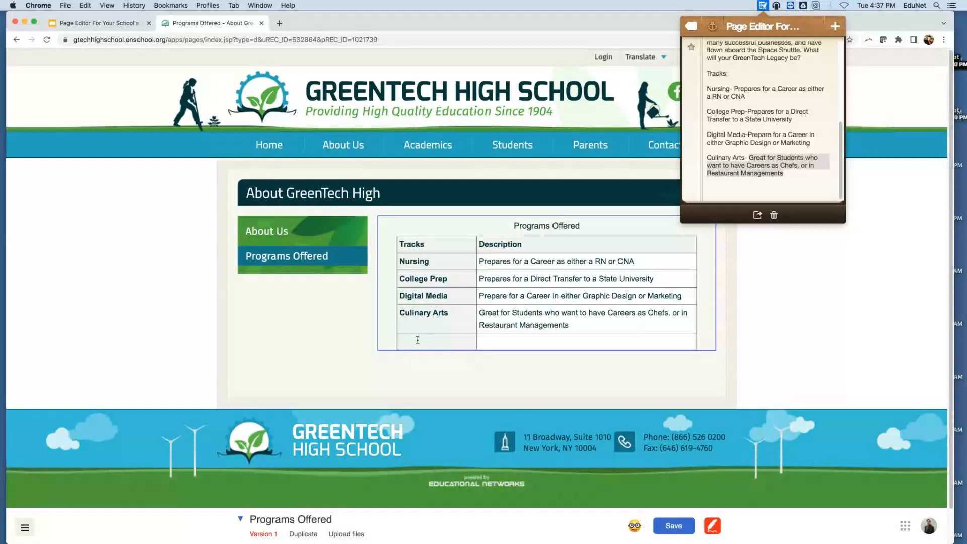
{"action": "right_click", "coordinate": [417, 341]}
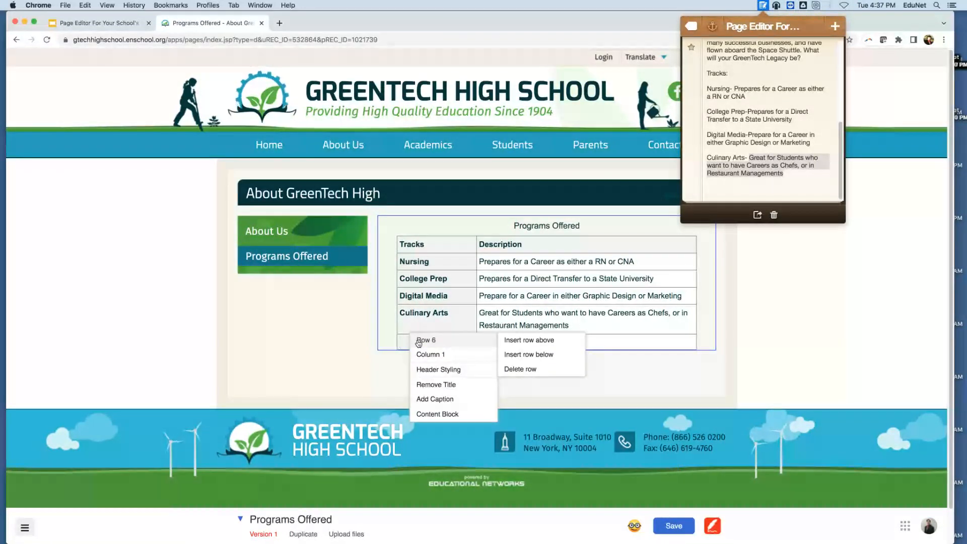
{"action": "left_click", "coordinate": [528, 383]}
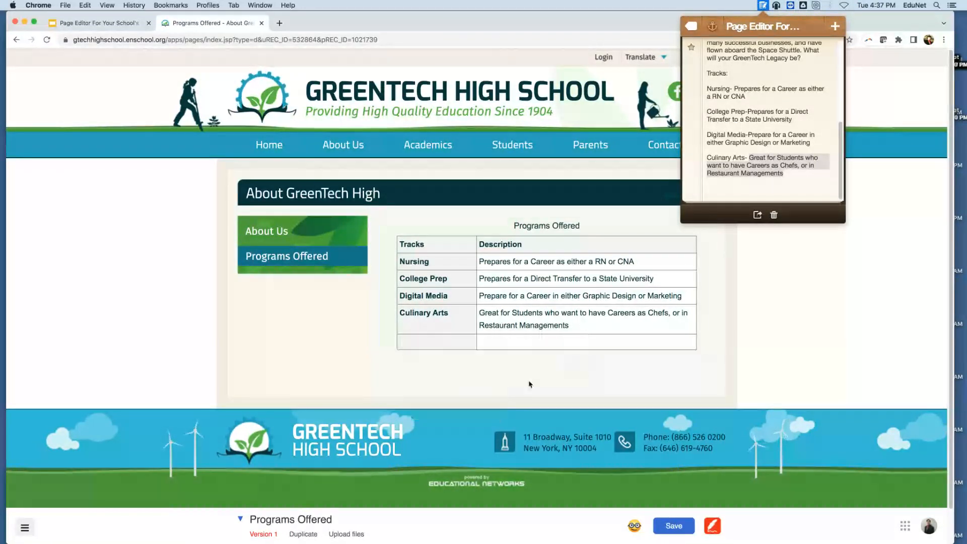
{"action": "right_click", "coordinate": [461, 343]}
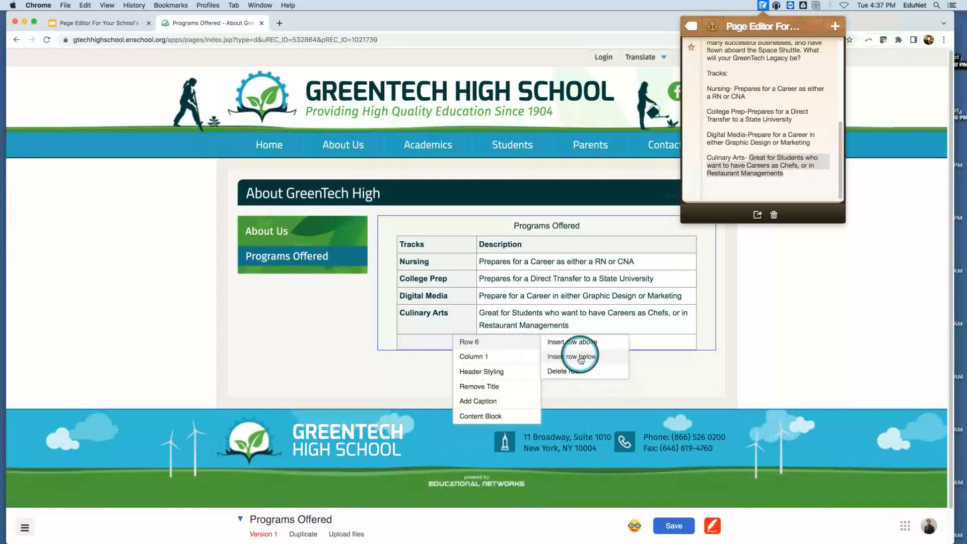
{"action": "left_click", "coordinate": [574, 372]}
{"action": "left_click", "coordinate": [917, 362]}
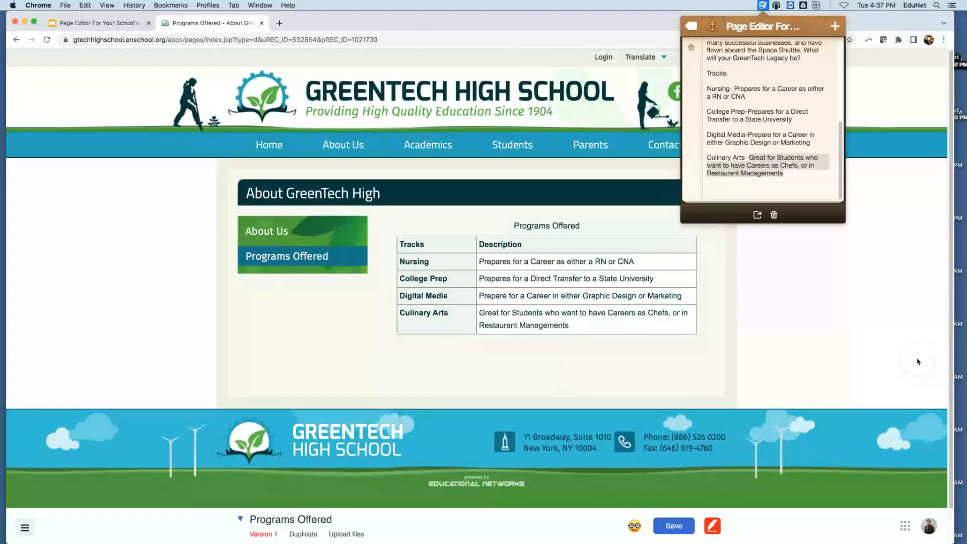
{"action": "left_click", "coordinate": [671, 527]}
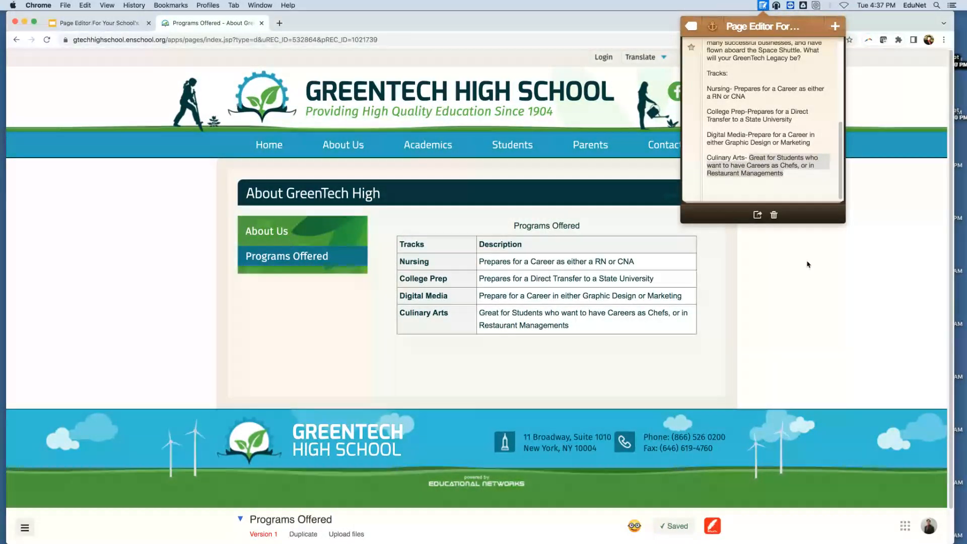
{"action": "left_click", "coordinate": [763, 5]}
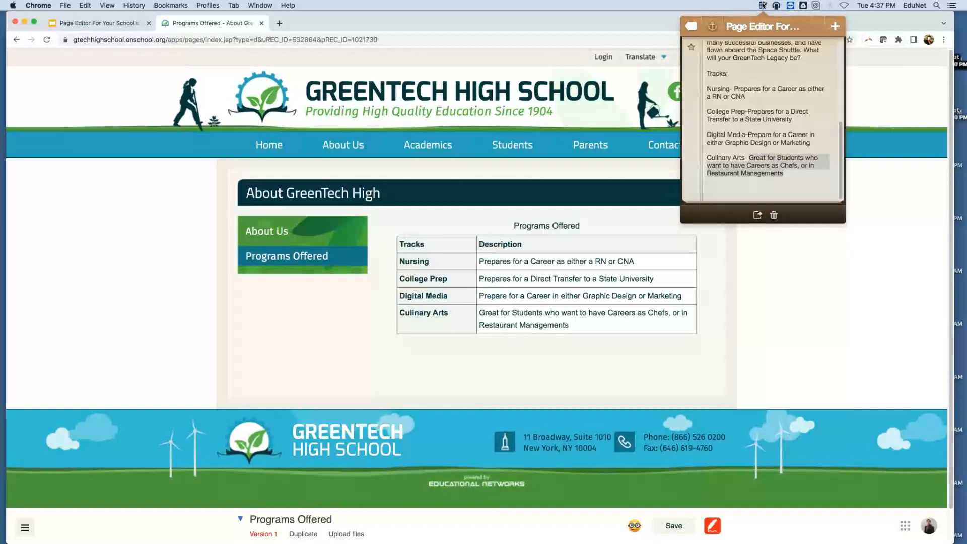
Open the About Us page and review its welcome text, Important Documents link and group photo
{"action": "left_click", "coordinate": [278, 235]}
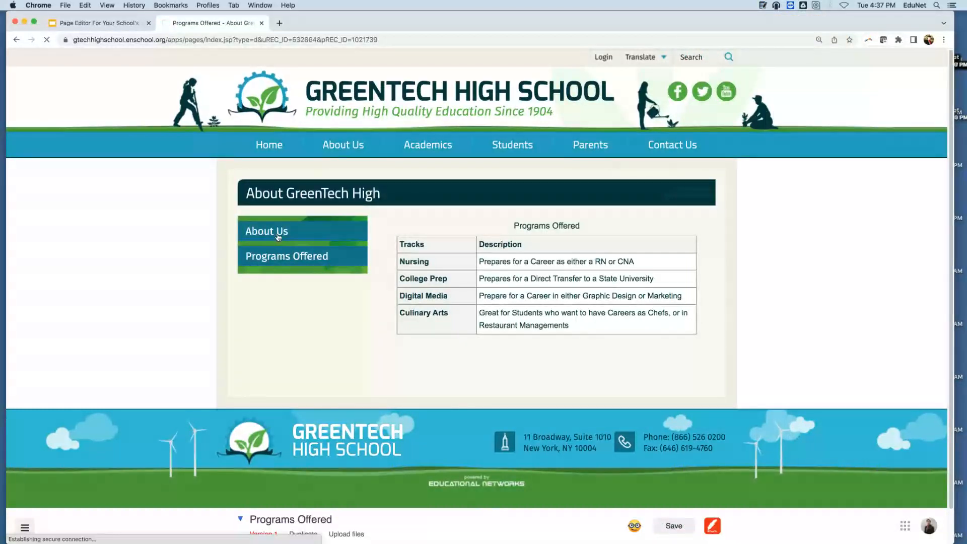
{"action": "scroll", "coordinate": [901, 277], "scroll_direction": "down", "scroll_amount": 3}
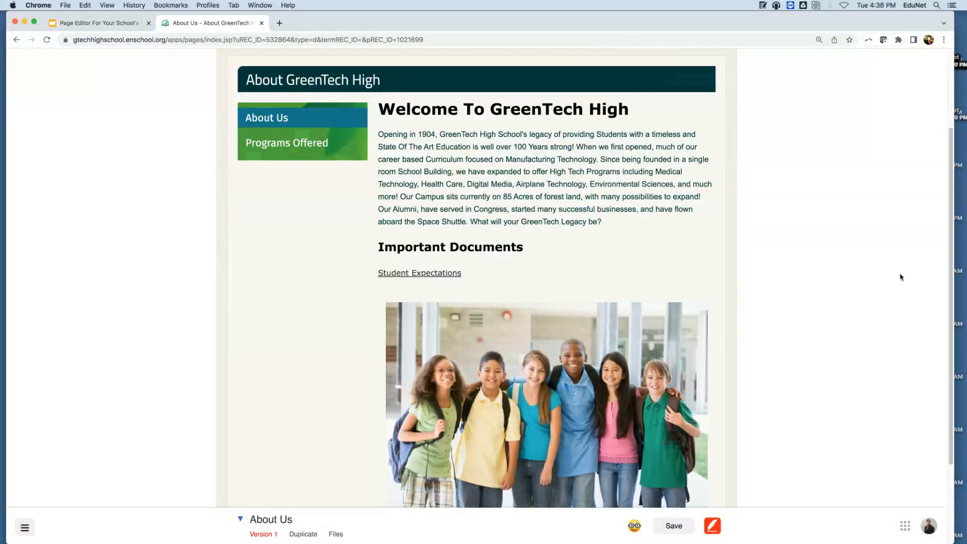
{"action": "scroll", "coordinate": [900, 277], "scroll_direction": "down", "scroll_amount": 3}
{"action": "scroll", "coordinate": [899, 280], "scroll_direction": "up", "scroll_amount": 2}
{"action": "scroll", "coordinate": [893, 287], "scroll_direction": "down", "scroll_amount": 2}
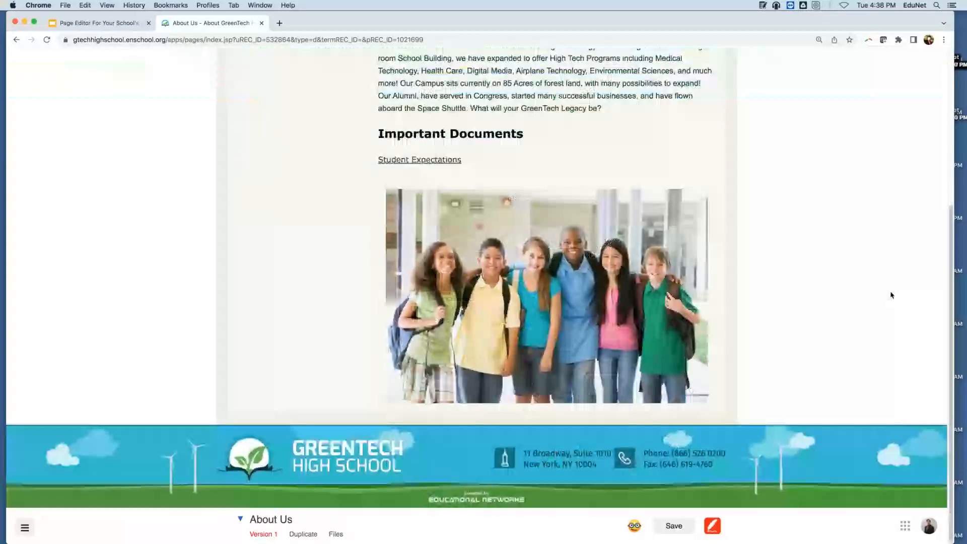
{"action": "scroll", "coordinate": [891, 294], "scroll_direction": "up", "scroll_amount": 2}
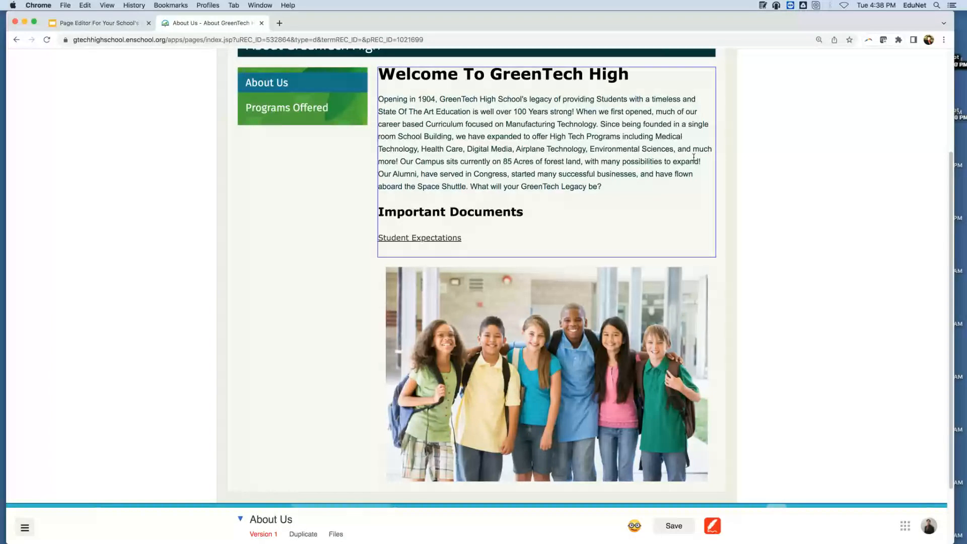
Return to the Programs Offered page and duplicate it as a second version
{"action": "left_click", "coordinate": [270, 110]}
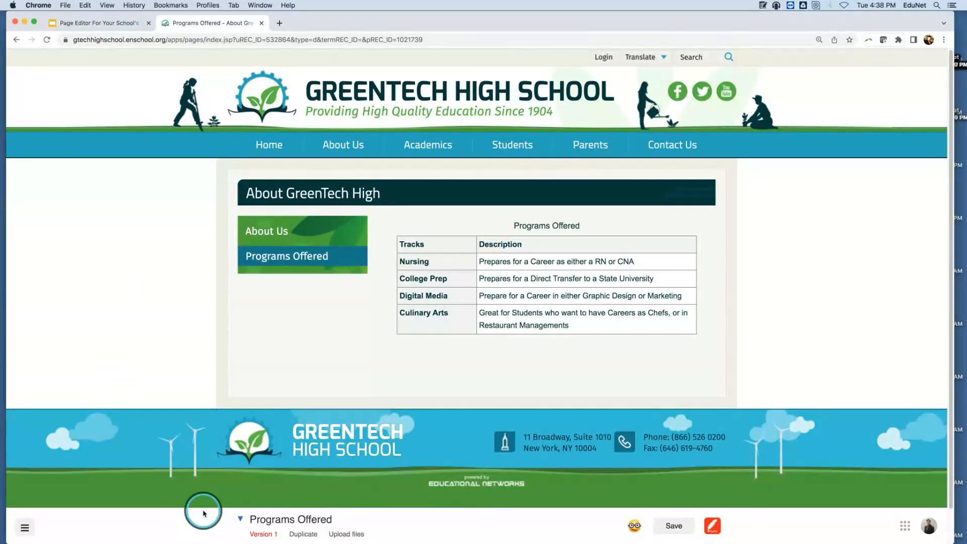
{"action": "left_click", "coordinate": [296, 535]}
{"action": "left_click", "coordinate": [439, 297]}
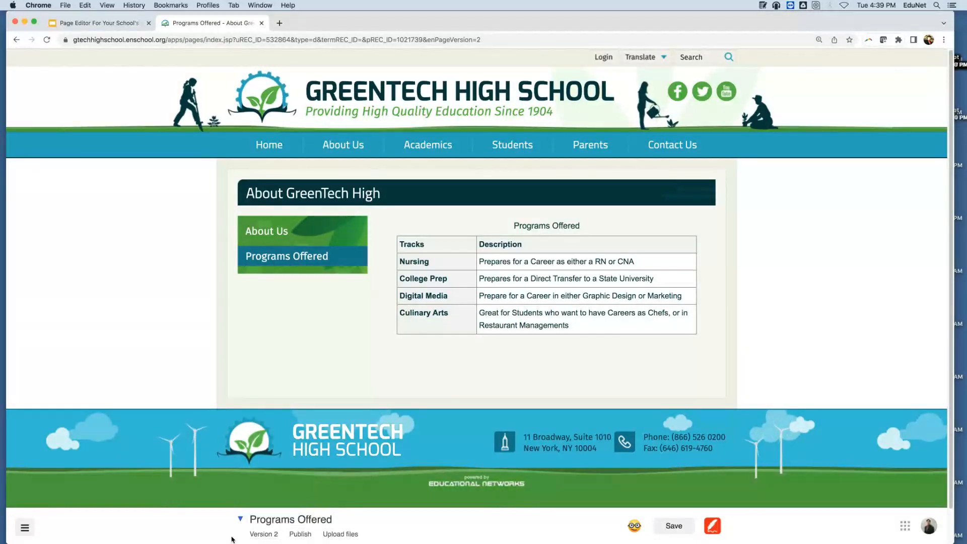
{"action": "mouse_move", "coordinate": [257, 537]}
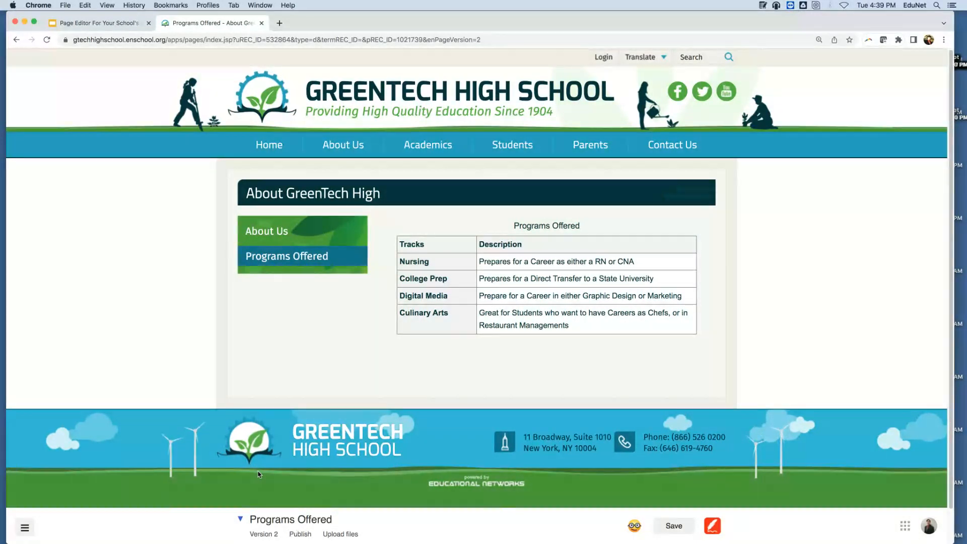
Insert a "Photo on the left" content block below the Programs Offered table
{"action": "left_click", "coordinate": [701, 267]}
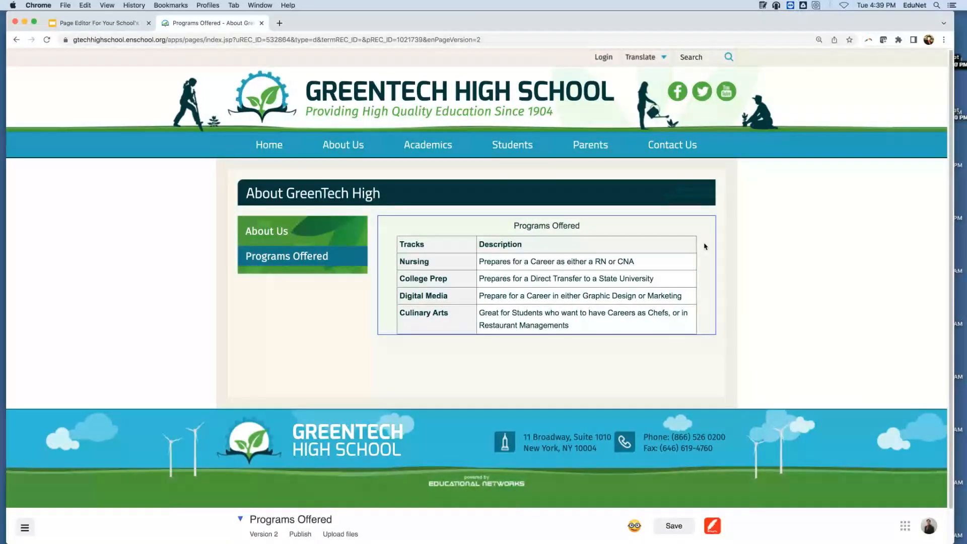
{"action": "right_click", "coordinate": [704, 245]}
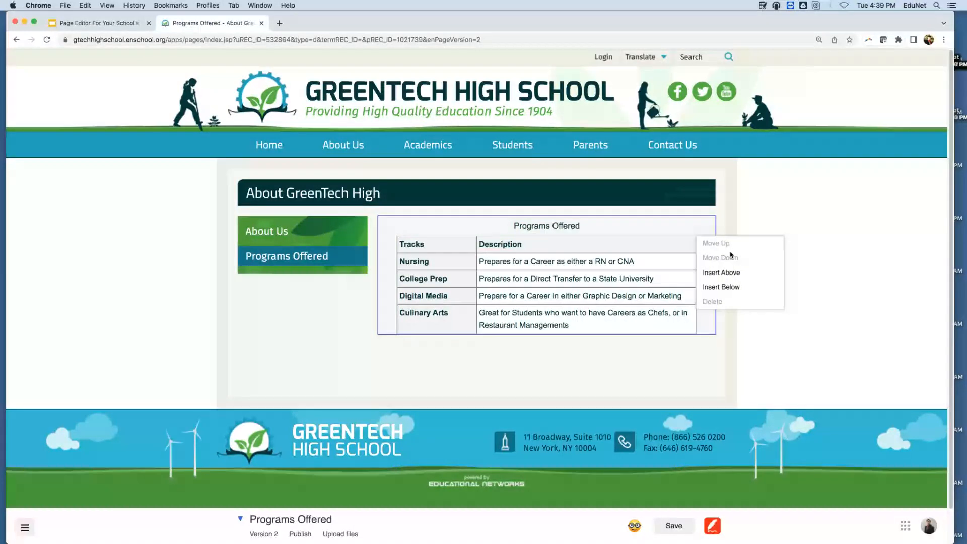
{"action": "left_click", "coordinate": [741, 286]}
{"action": "scroll", "coordinate": [615, 266], "scroll_direction": "down", "scroll_amount": 3}
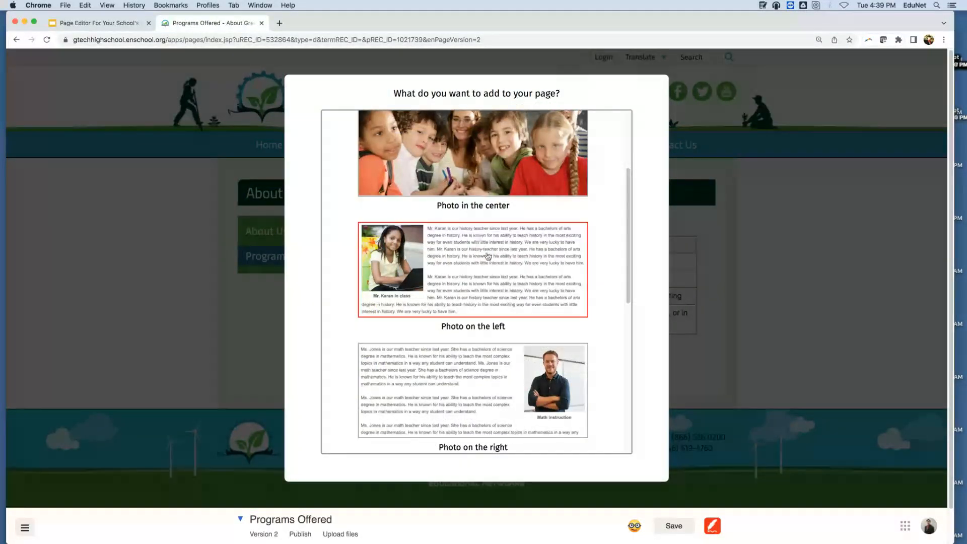
{"action": "left_click", "coordinate": [486, 260]}
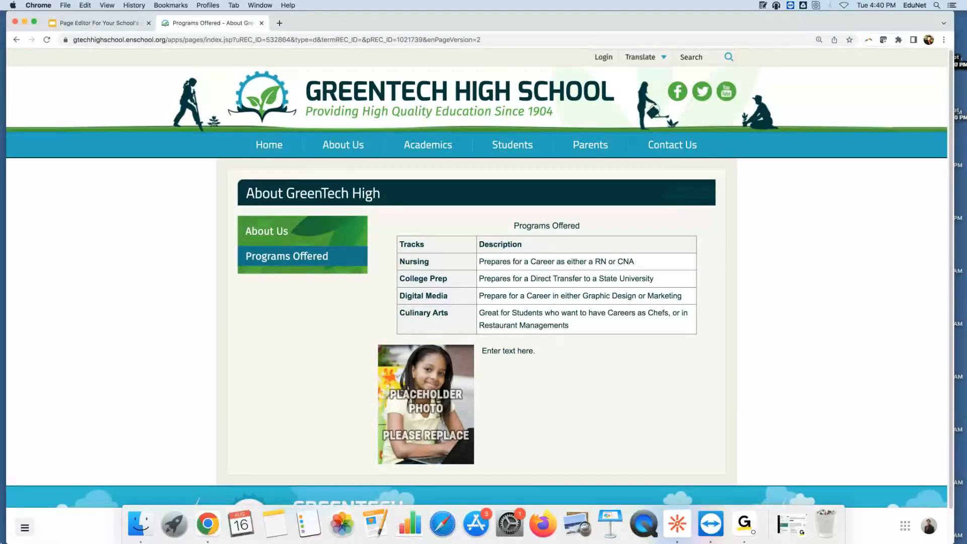
Switch to Finder and look through the Photos 2021 folder for an image to replace the placeholder photo
{"action": "left_click", "coordinate": [149, 523]}
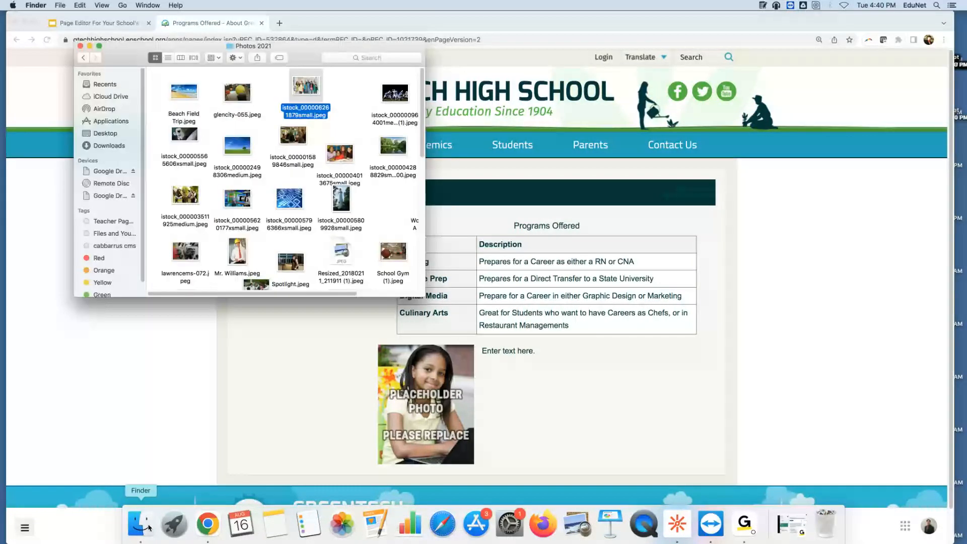
{"action": "scroll", "coordinate": [322, 186], "scroll_direction": "down", "scroll_amount": 5}
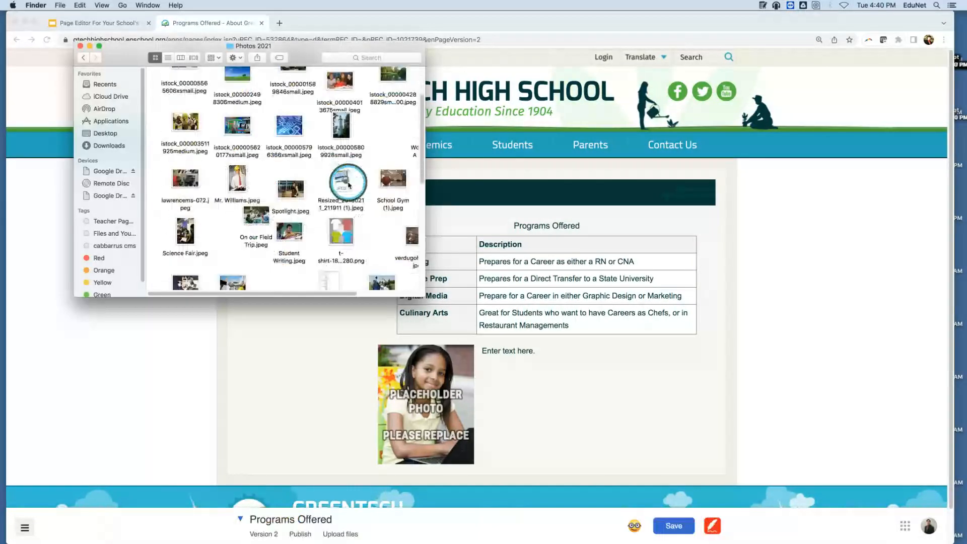
{"action": "scroll", "coordinate": [343, 196], "scroll_direction": "down", "scroll_amount": 10}
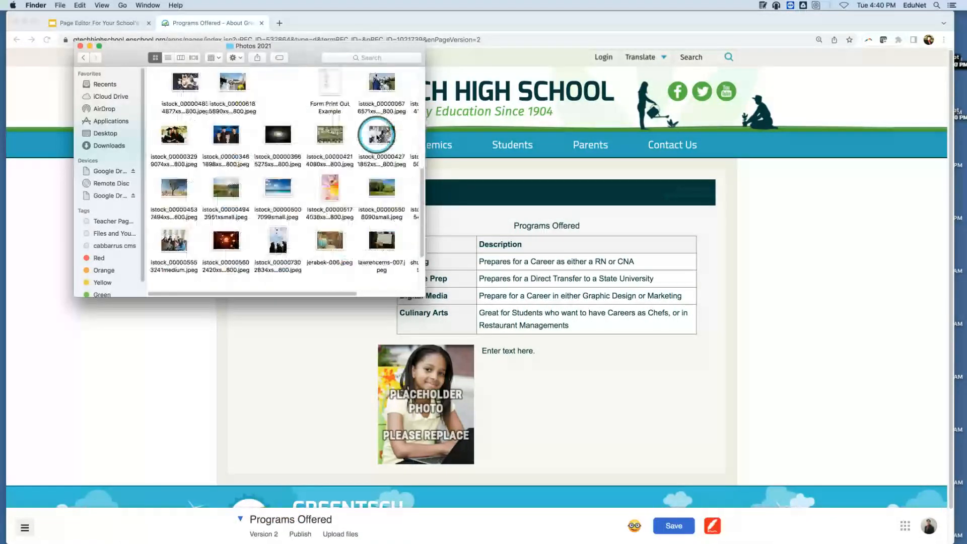
{"action": "left_click_drag", "start_coordinate": [302, 293], "coordinate": [316, 294]}
{"action": "double_click", "coordinate": [492, 294]}
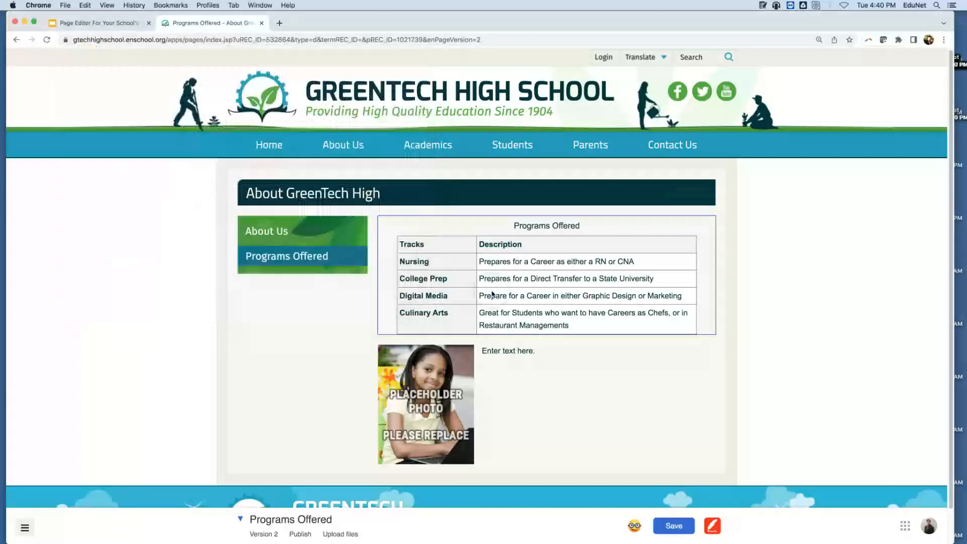
{"action": "left_click", "coordinate": [147, 526]}
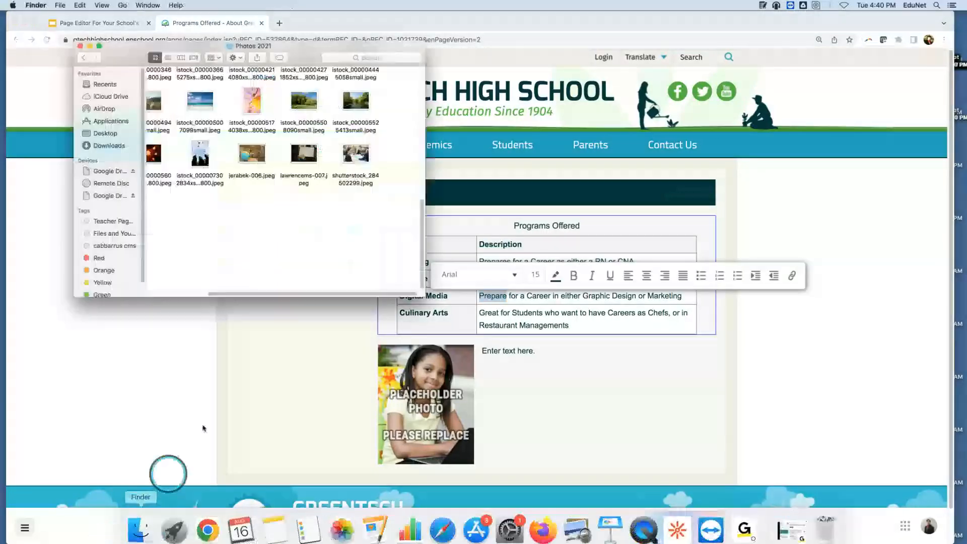
{"action": "scroll", "coordinate": [322, 166], "scroll_direction": "up", "scroll_amount": 8}
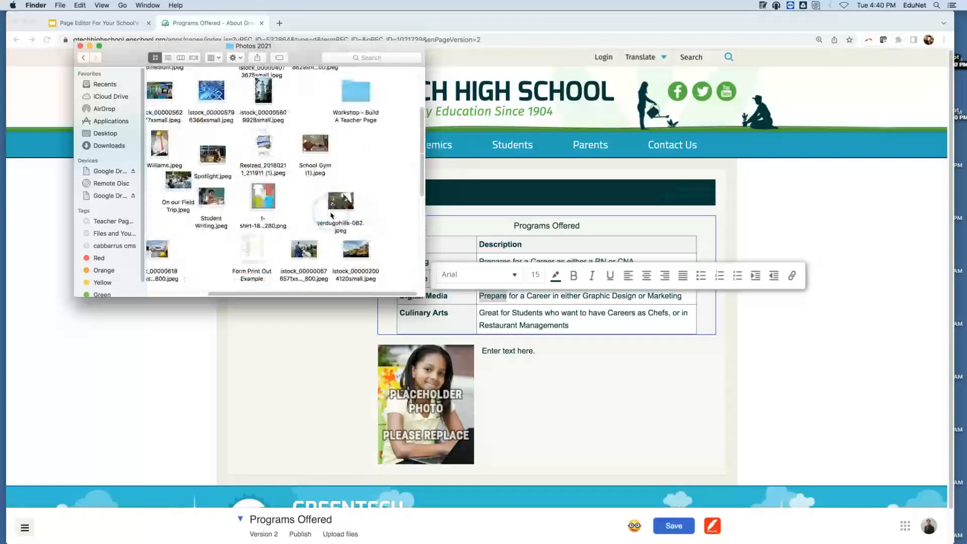
{"action": "scroll", "coordinate": [332, 215], "scroll_direction": "up", "scroll_amount": 3}
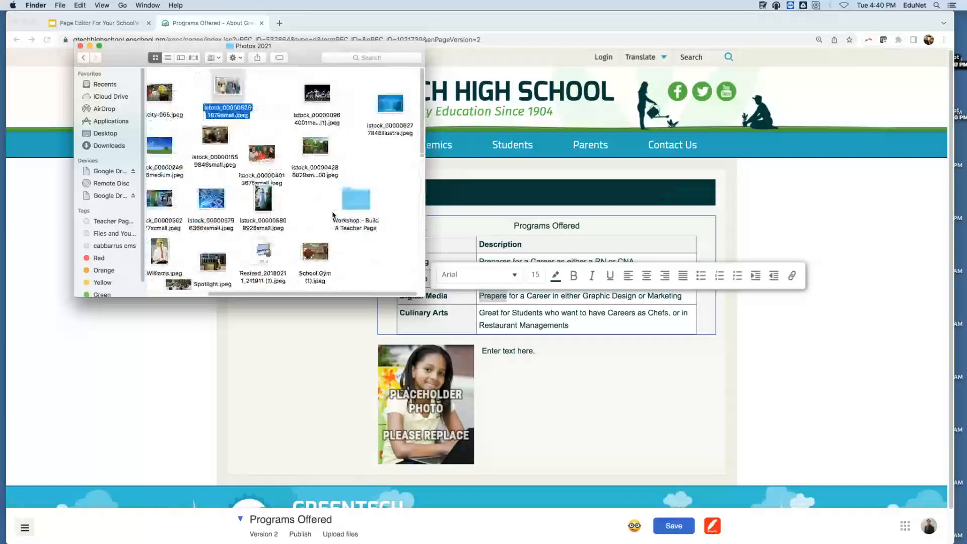
Search the Photos 2021 folder by the teacher's surname and select the matching JPEG photo
{"action": "left_click", "coordinate": [386, 60]}
{"action": "type", "text": "evans"}
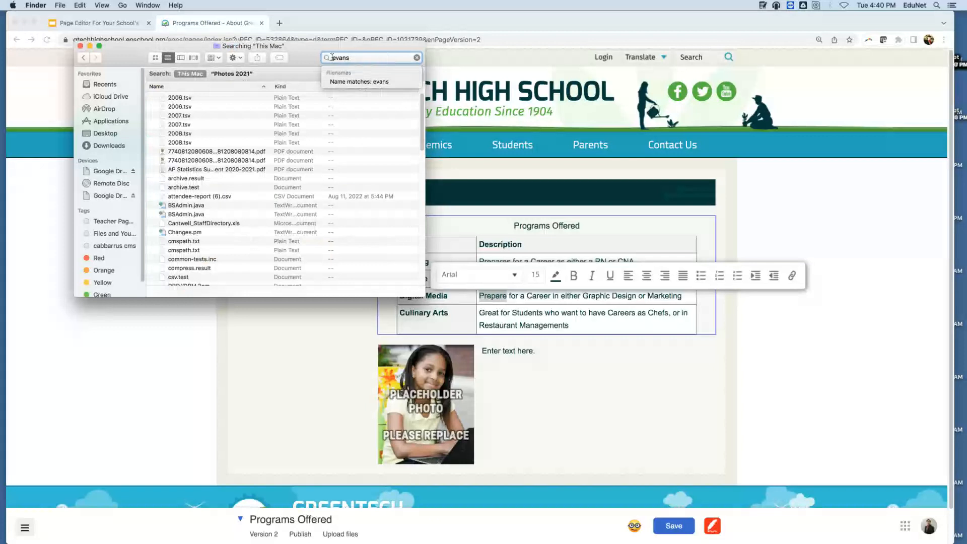
{"action": "left_click", "coordinate": [232, 74]}
{"action": "left_click", "coordinate": [175, 98]}
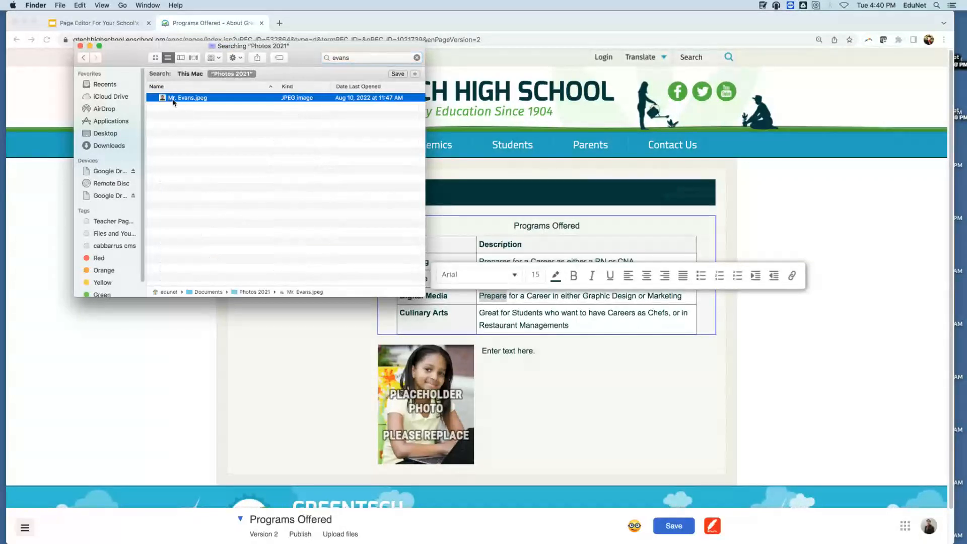
Show the found teacher photo as an icon and replace the page's placeholder photo with it
{"action": "left_click", "coordinate": [155, 58]}
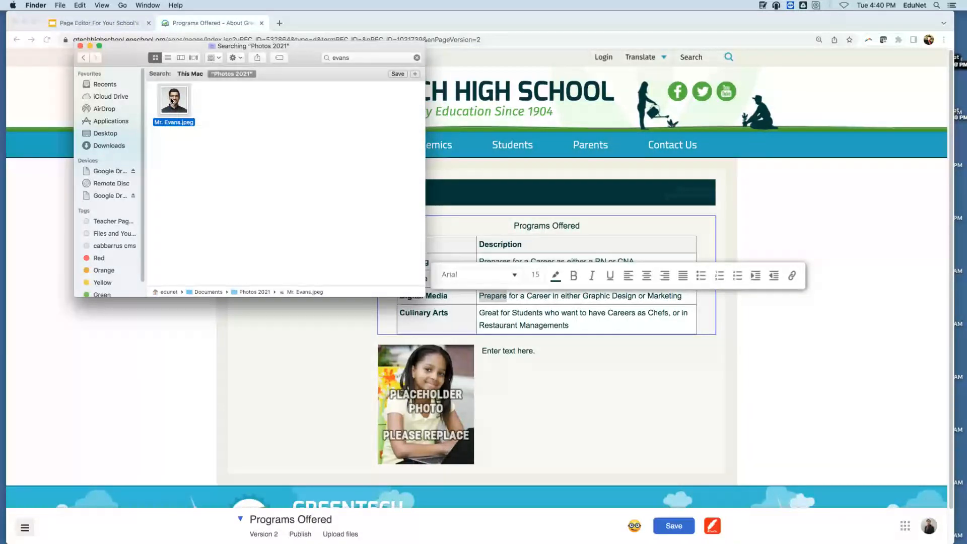
{"action": "left_click_drag", "start_coordinate": [172, 101], "coordinate": [423, 396]}
{"action": "mouse_move", "coordinate": [515, 349]}
{"action": "left_mouse_down"}
{"action": "mouse_move", "coordinate": [470, 352]}
{"action": "mouse_move", "coordinate": [514, 352]}
{"action": "mouse_move", "coordinate": [503, 356]}
{"action": "left_mouse_up"}
{"action": "left_click", "coordinate": [476, 357]}
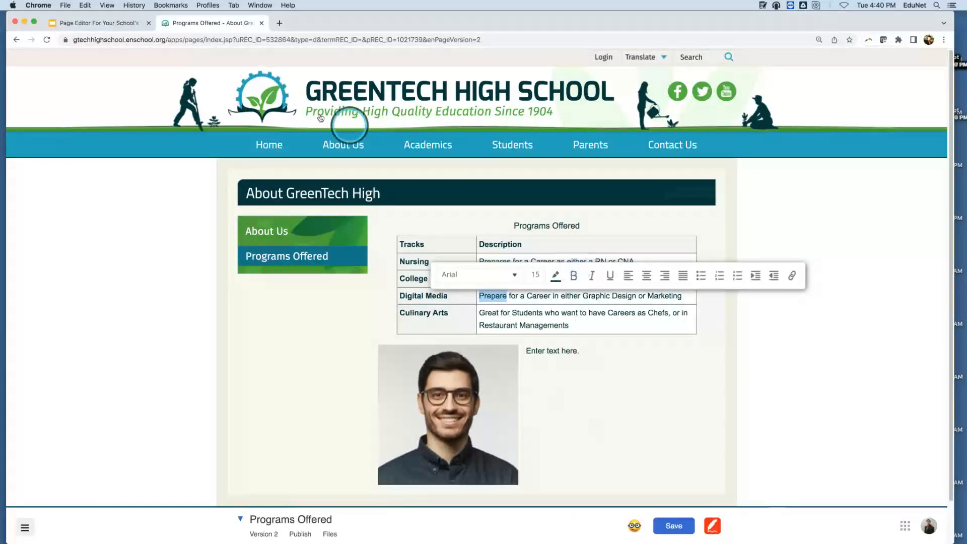
Search the notes app for "Sciences", open the "Department Of Sciences Intro" note and copy the director's biography paragraph
{"action": "left_click", "coordinate": [763, 5]}
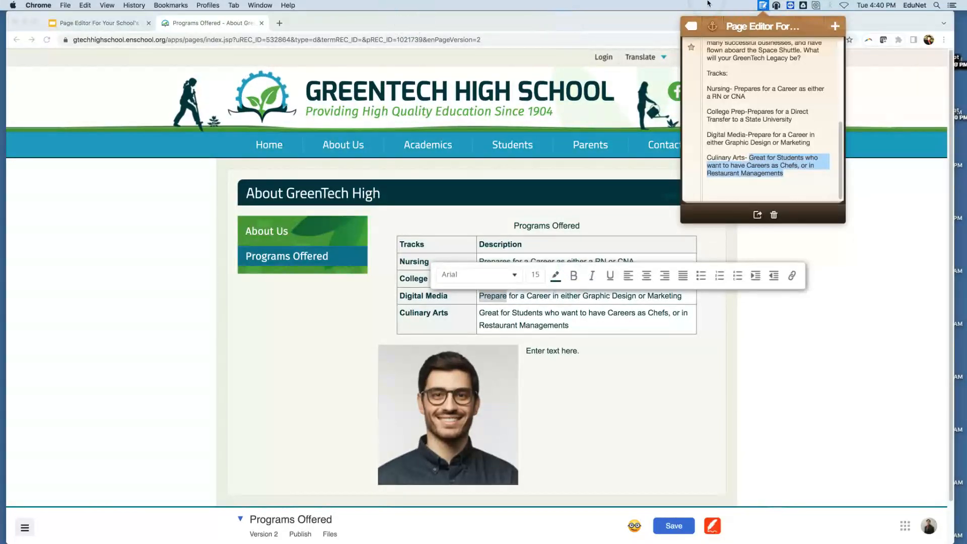
{"action": "left_click", "coordinate": [694, 26]}
{"action": "type", "text": "Sciences"}
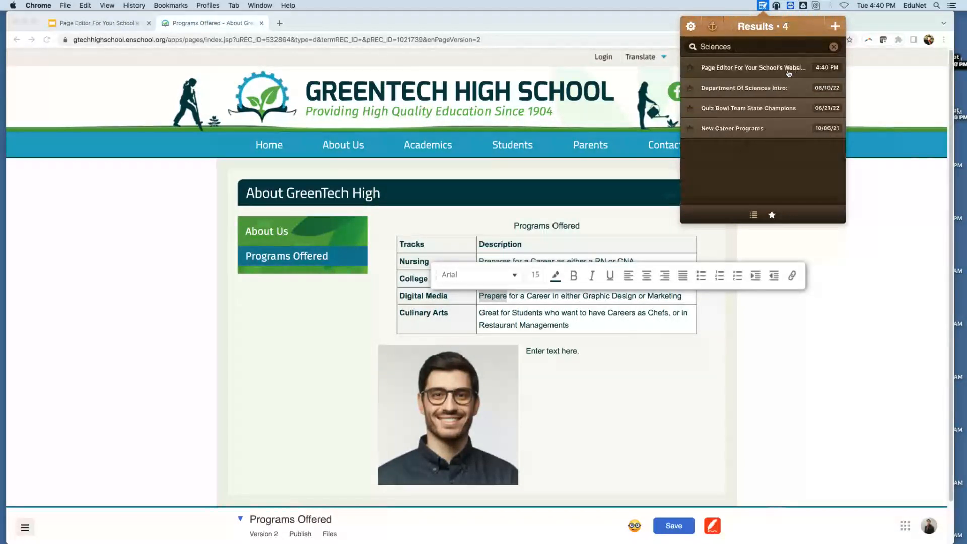
{"action": "left_click", "coordinate": [781, 87]}
{"action": "scroll", "coordinate": [706, 64], "scroll_direction": "down", "scroll_amount": 5}
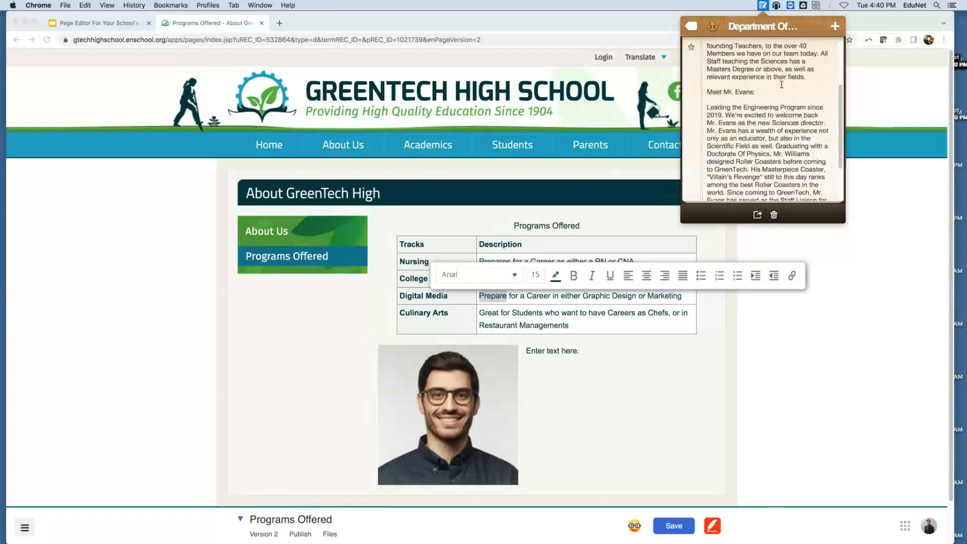
{"action": "left_click_drag", "start_coordinate": [706, 64], "coordinate": [815, 287]}
{"action": "right_click", "coordinate": [749, 115]}
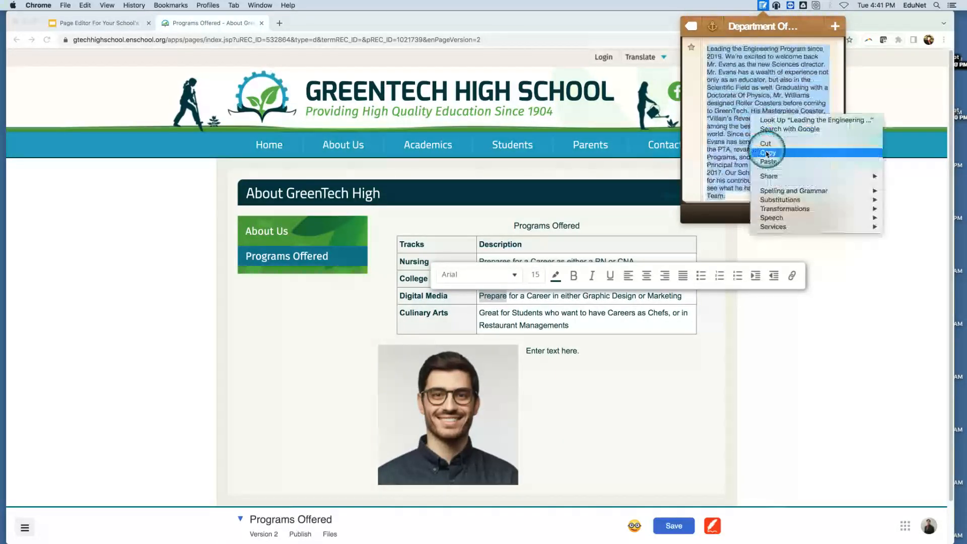
{"action": "left_click", "coordinate": [765, 151]}
Replace the "Enter text here." placeholder beside the photo with the copied biography and save version 2 of the page
{"action": "left_click", "coordinate": [576, 352]}
{"action": "left_click_drag", "start_coordinate": [577, 352], "coordinate": [527, 352]}
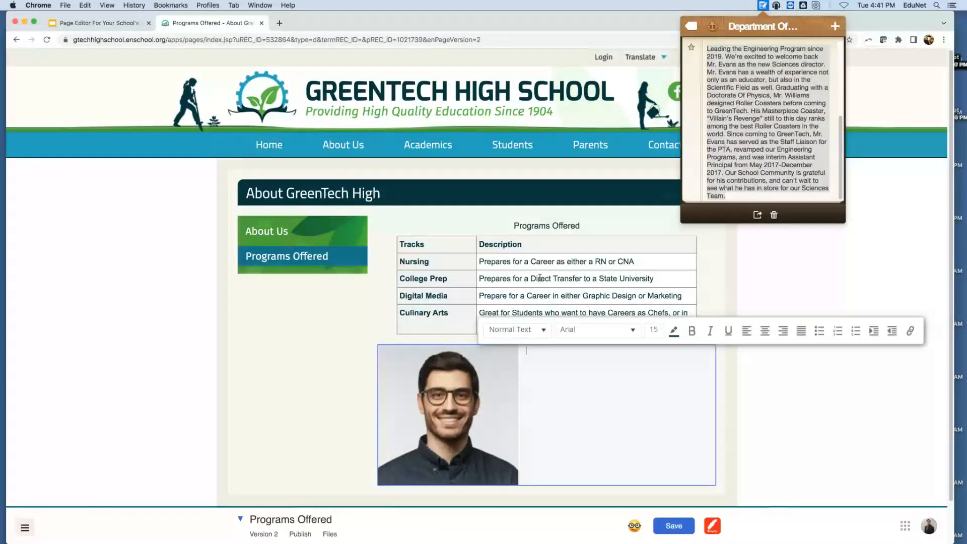
{"action": "key", "text": "super+v"}
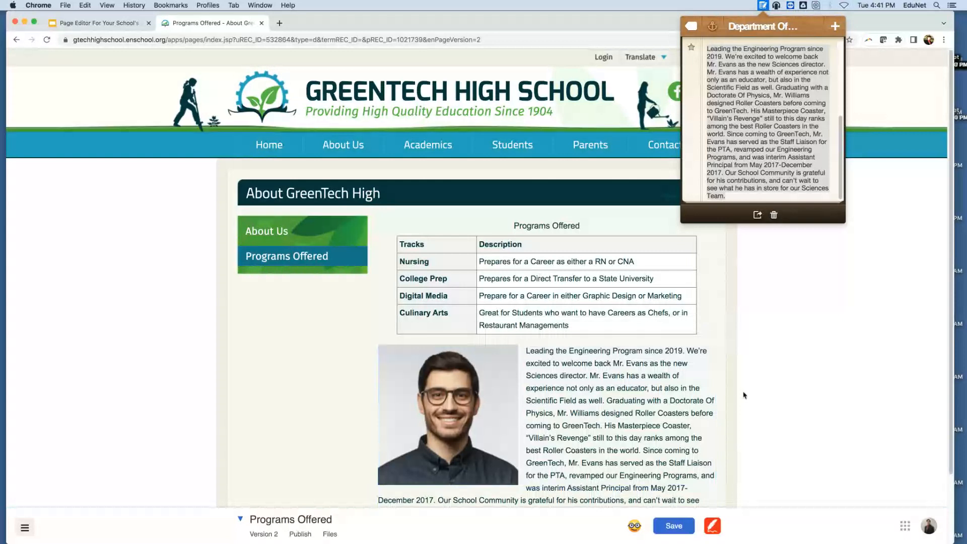
{"action": "scroll", "coordinate": [620, 364], "scroll_direction": "down", "scroll_amount": 3}
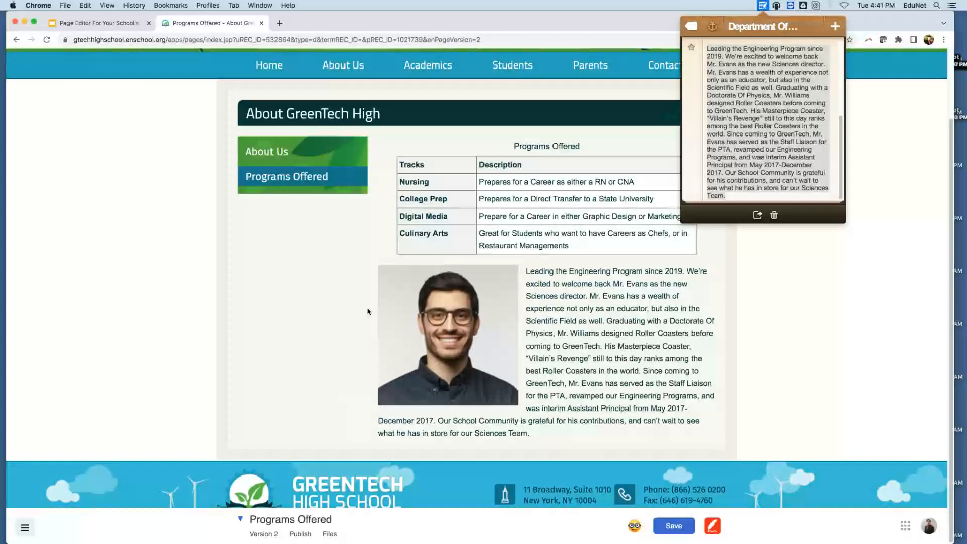
{"action": "left_click", "coordinate": [763, 7]}
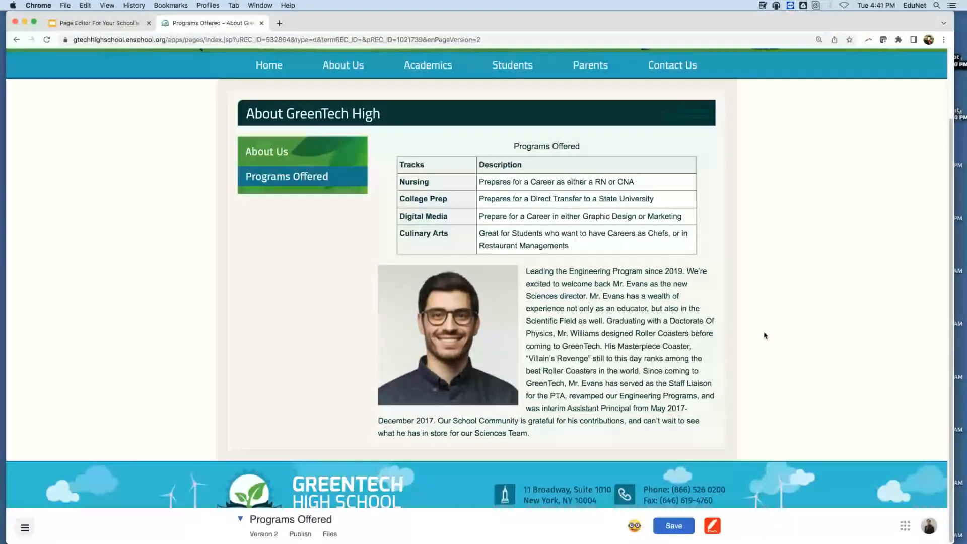
{"action": "left_click", "coordinate": [680, 533]}
Log out from the site's homepage and view the public Programs Offered page under About GreenTech High
{"action": "scroll", "coordinate": [106, 265], "scroll_direction": "up", "scroll_amount": 2}
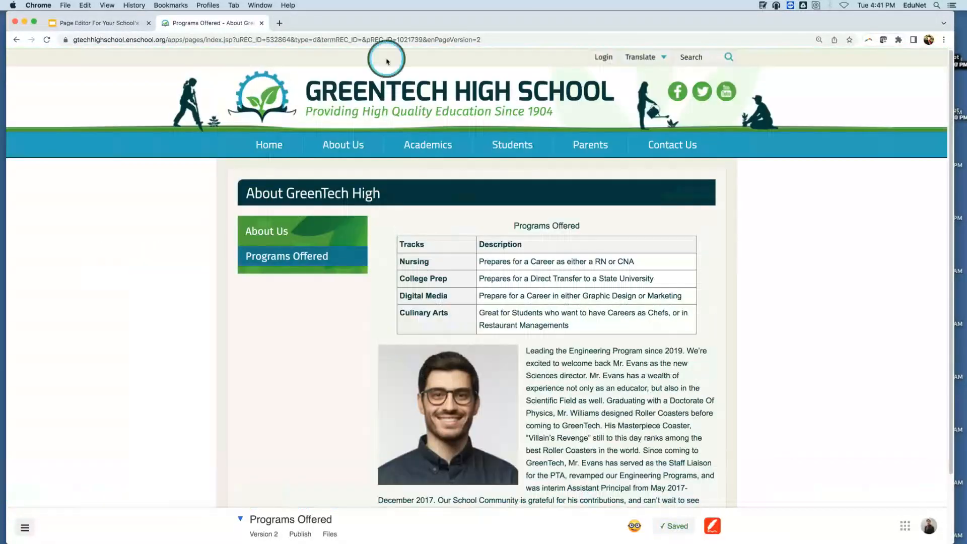
{"action": "left_click", "coordinate": [375, 86]}
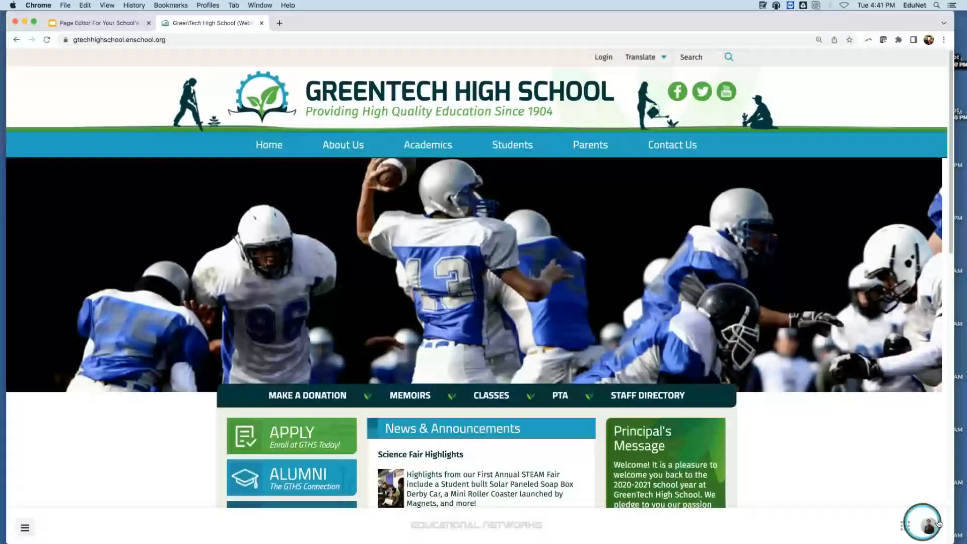
{"action": "left_click", "coordinate": [925, 524]}
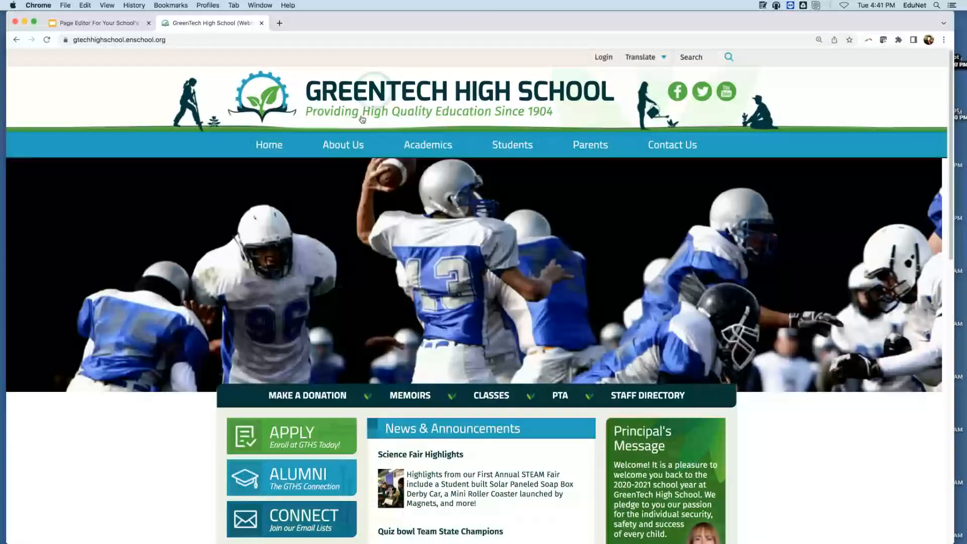
{"action": "mouse_move", "coordinate": [349, 147]}
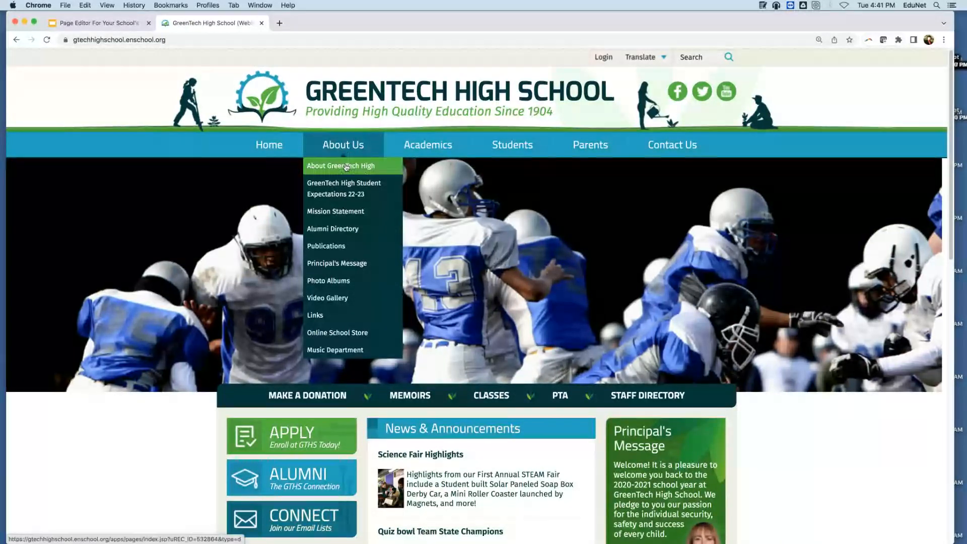
{"action": "left_click", "coordinate": [346, 166]}
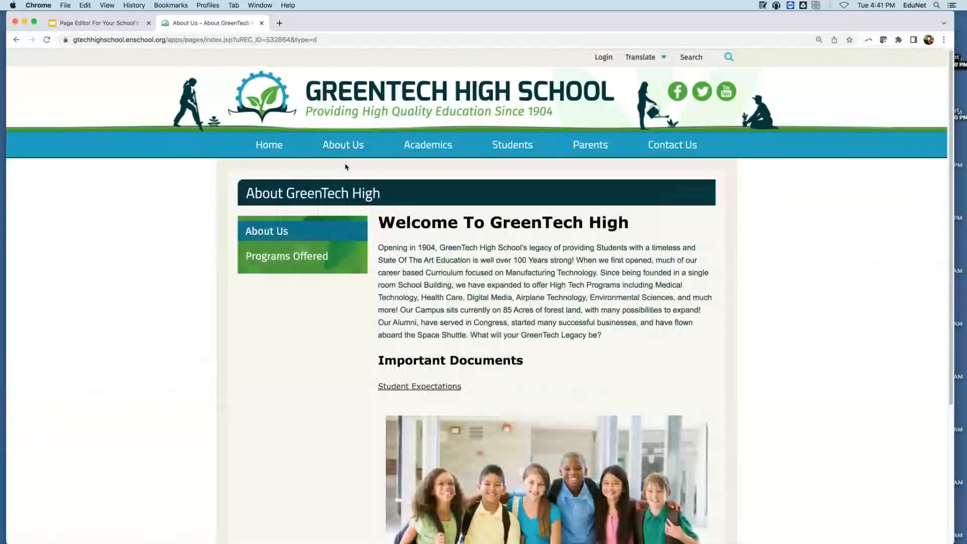
{"action": "left_click", "coordinate": [282, 258]}
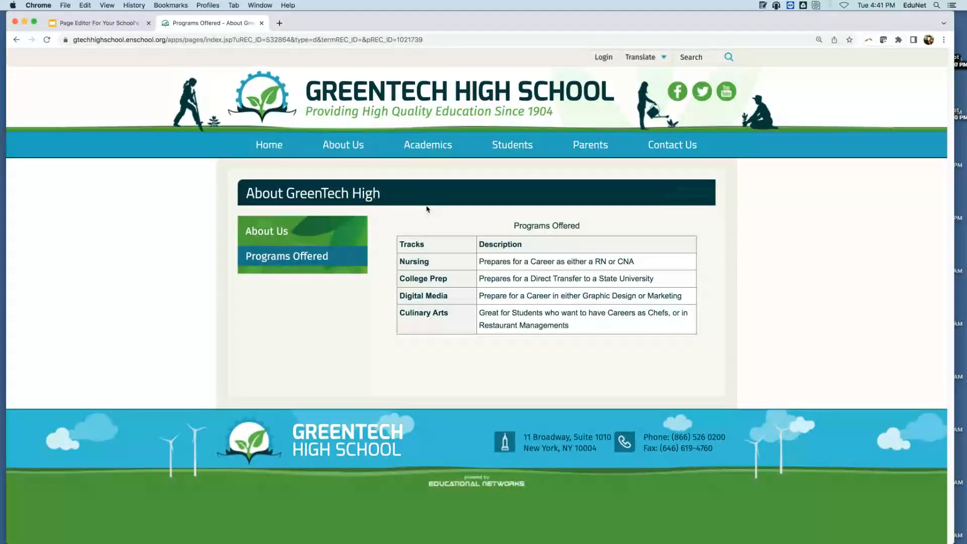
Log back in to the school website with the saved username and account password
{"action": "left_click", "coordinate": [285, 174]}
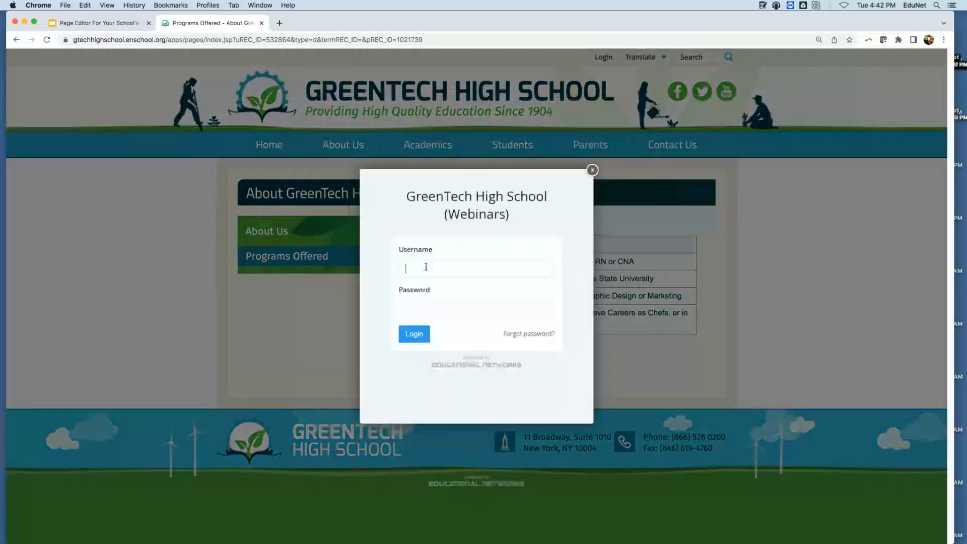
{"action": "left_click", "coordinate": [426, 268]}
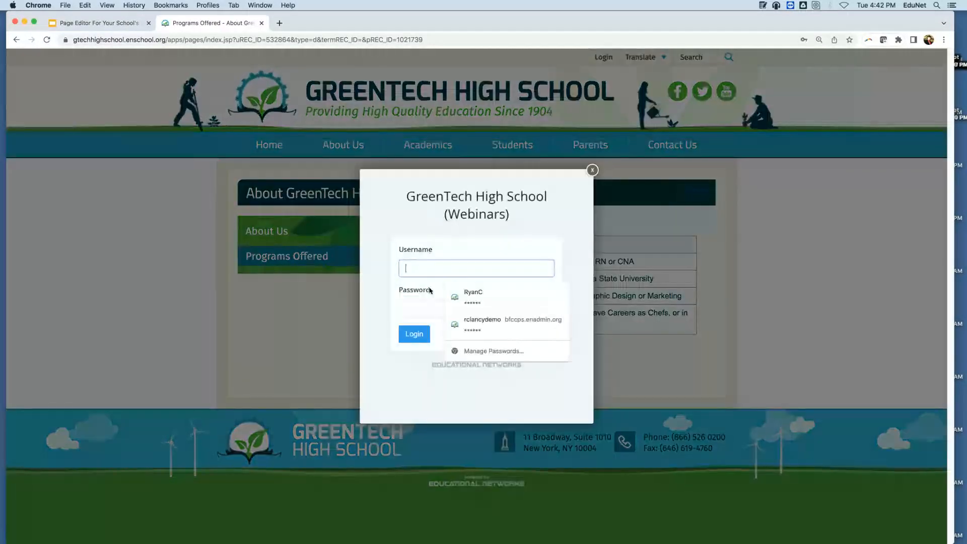
{"action": "left_click", "coordinate": [457, 297]}
{"action": "left_click", "coordinate": [420, 333]}
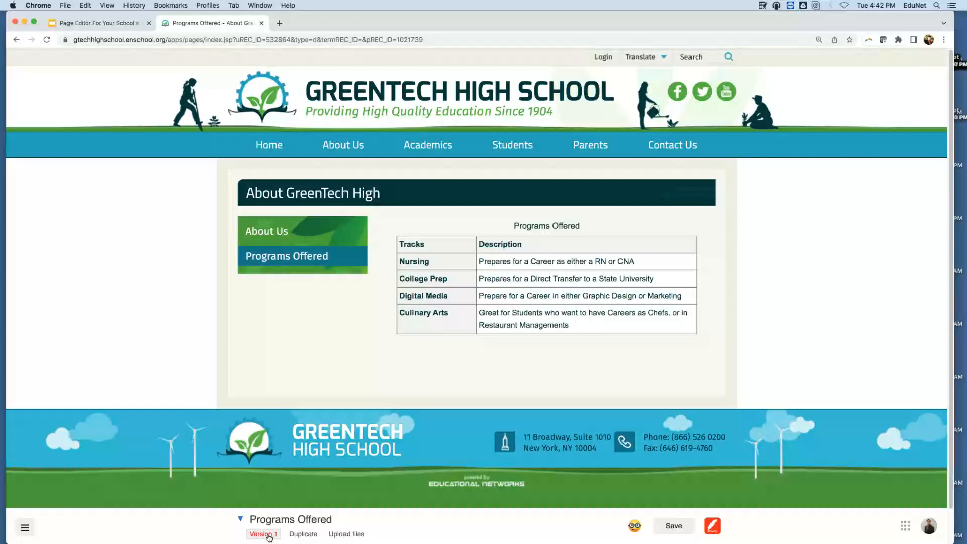
Switch the Programs Offered page to version 2 and bring its photo-and-text block into view
{"action": "left_click", "coordinate": [268, 536]}
{"action": "left_click", "coordinate": [289, 489]}
{"action": "scroll", "coordinate": [255, 332], "scroll_direction": "down", "scroll_amount": 3}
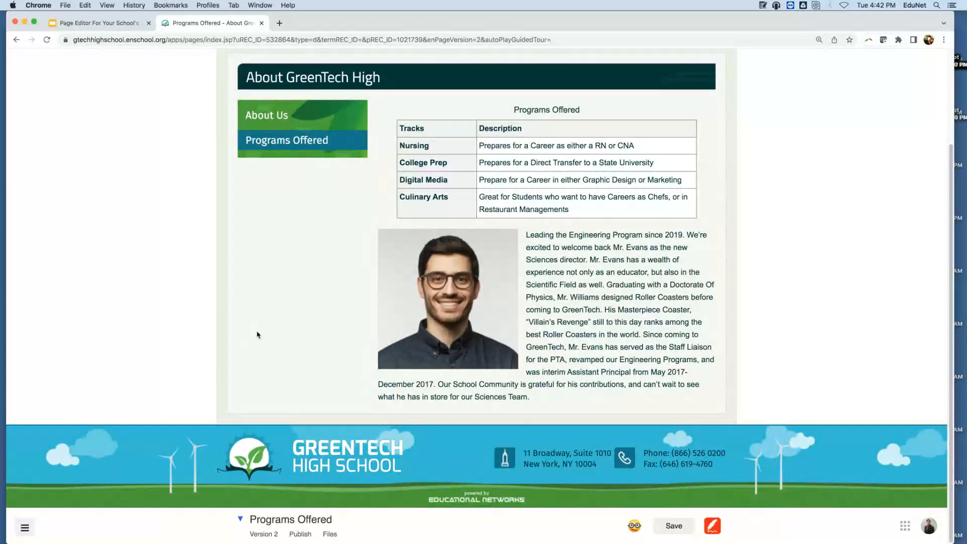
Start publishing version 2, review the accessibility recommendation for the page, and close it
{"action": "left_click", "coordinate": [300, 534]}
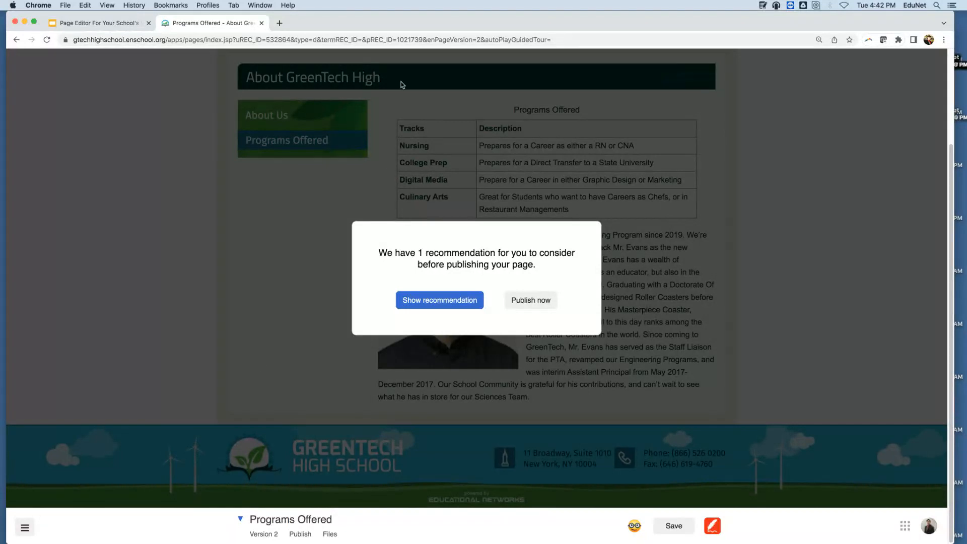
{"action": "left_click", "coordinate": [437, 304]}
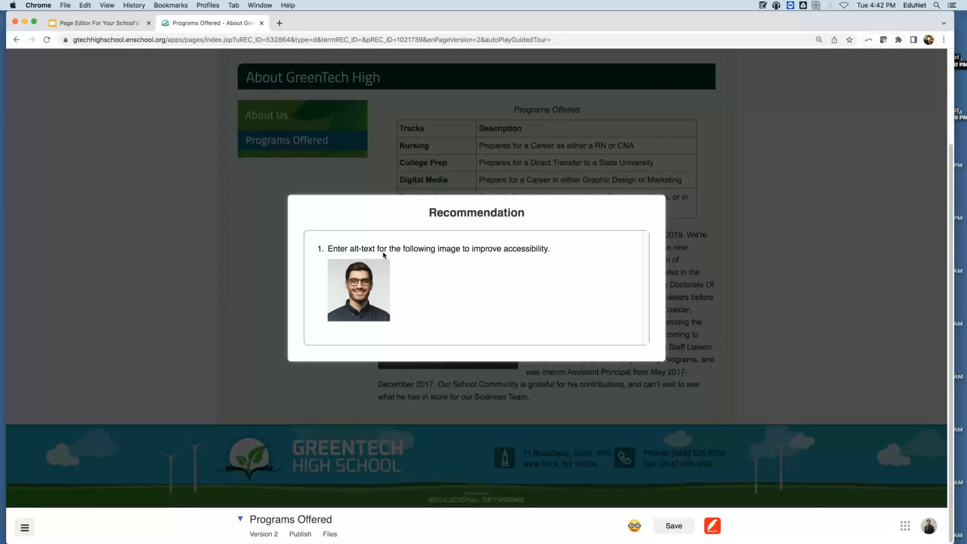
{"action": "left_click", "coordinate": [204, 247]}
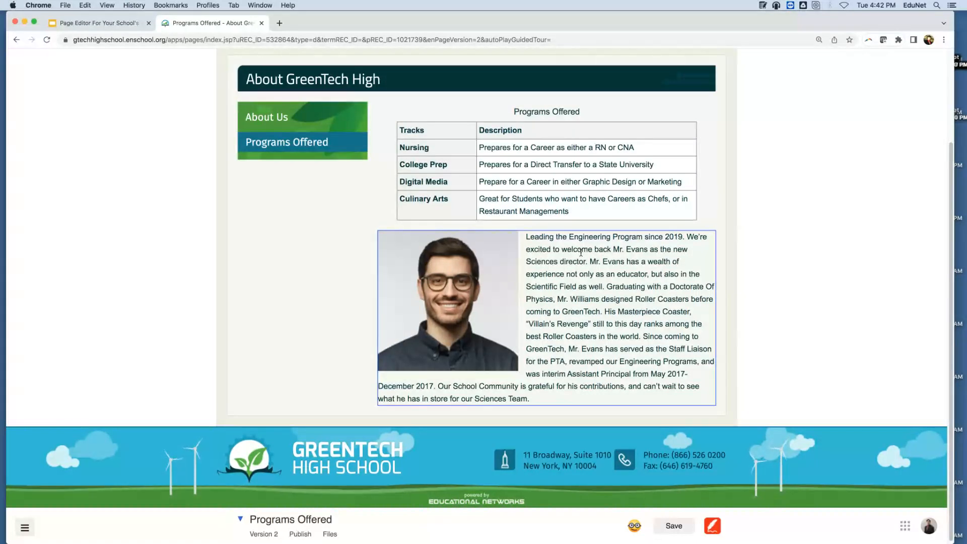
Add alt text with the teacher's name to the photo in the content block
{"action": "left_click", "coordinate": [630, 231]}
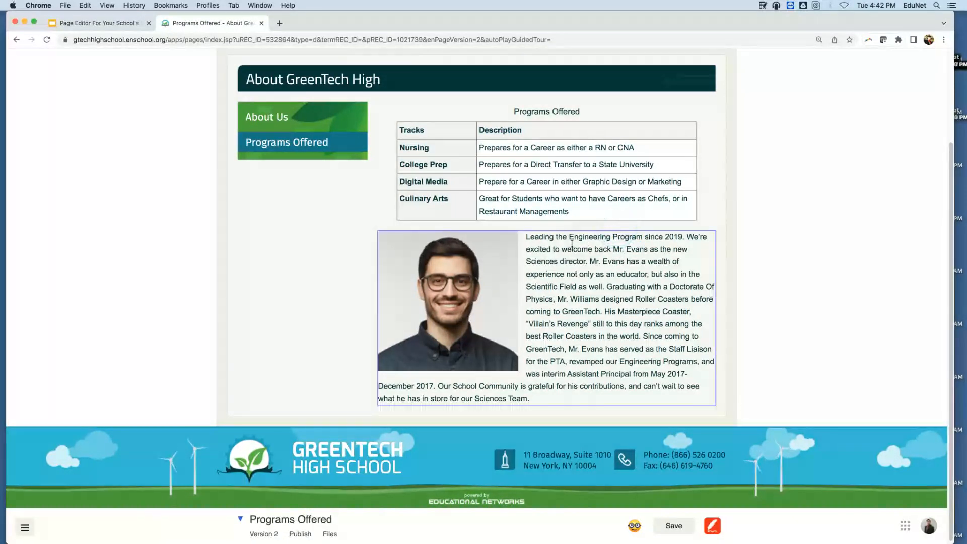
{"action": "left_click", "coordinate": [394, 241]}
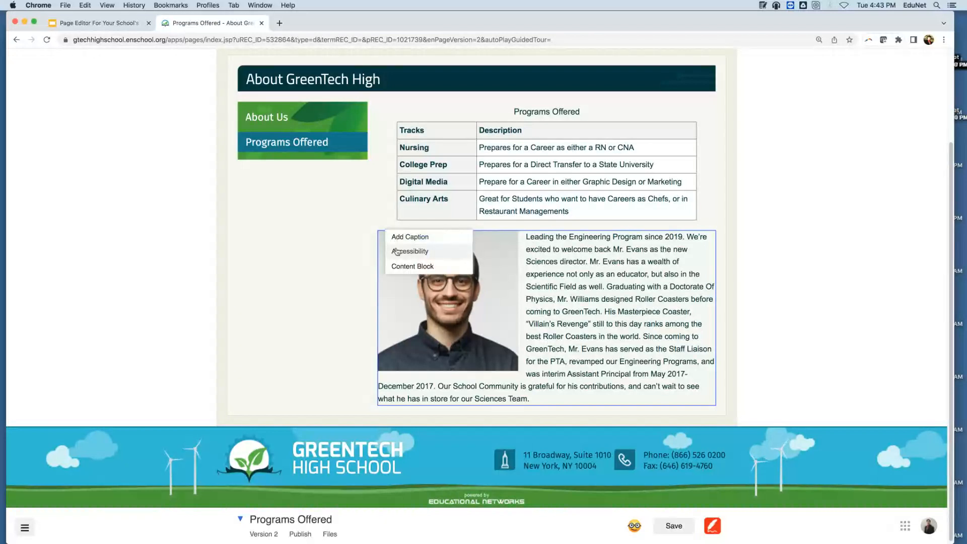
{"action": "left_click", "coordinate": [398, 250]}
{"action": "left_click", "coordinate": [412, 290]}
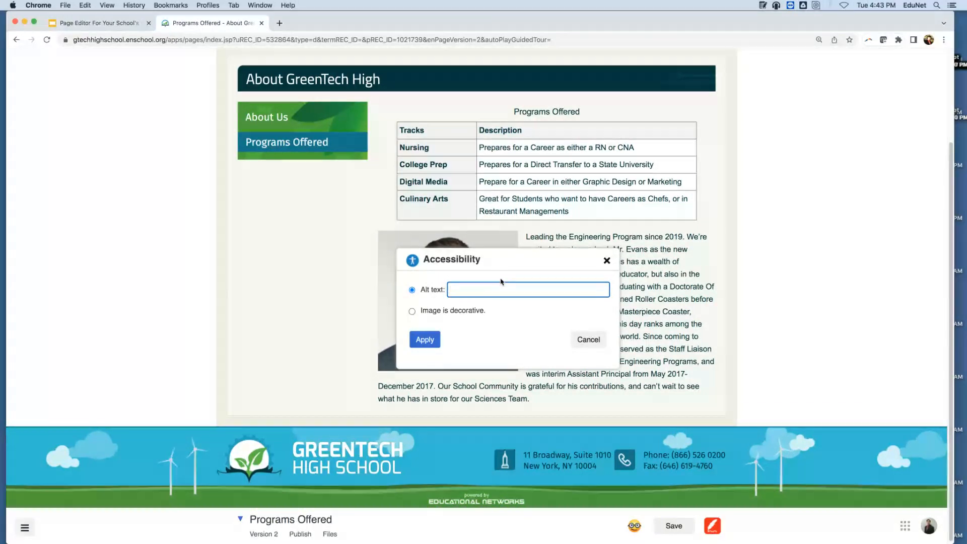
{"action": "type", "text": "Mr. Evans"}
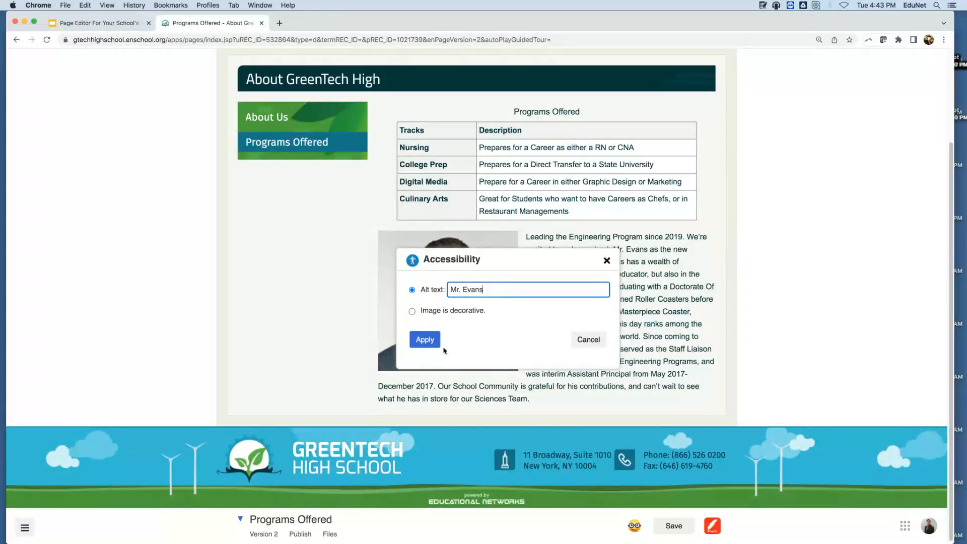
{"action": "left_click", "coordinate": [436, 345]}
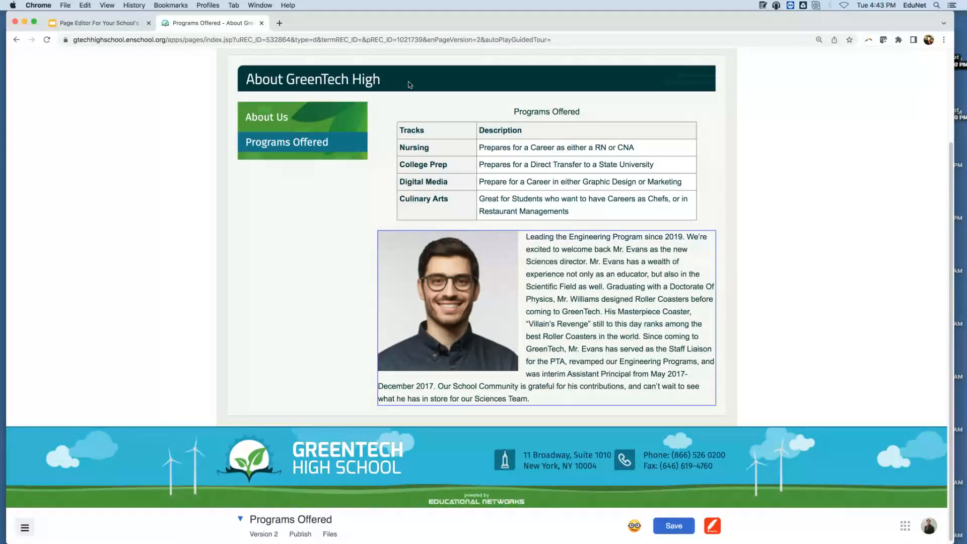
Save version 2 of the Programs Offered page and publish it
{"action": "left_click_drag", "start_coordinate": [709, 538], "coordinate": [650, 522]}
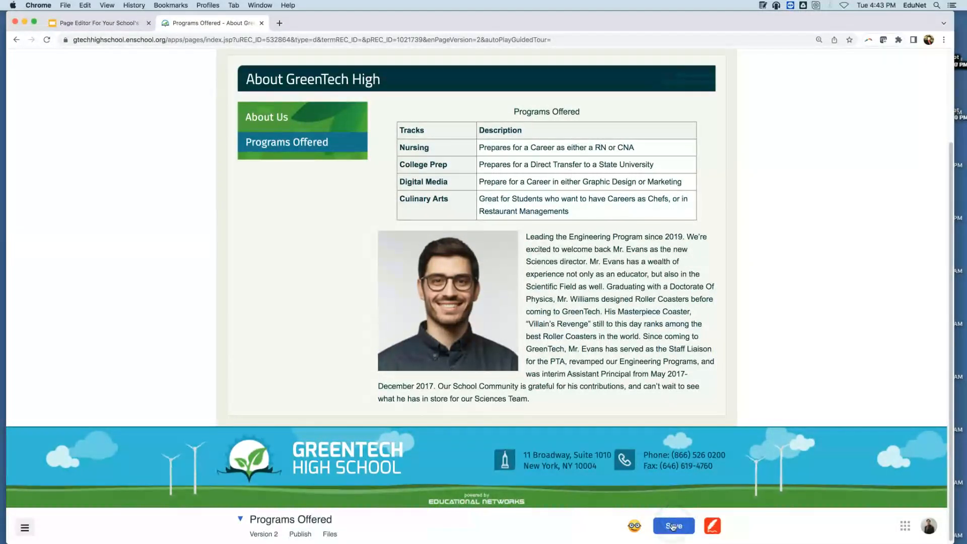
{"action": "left_click", "coordinate": [673, 527]}
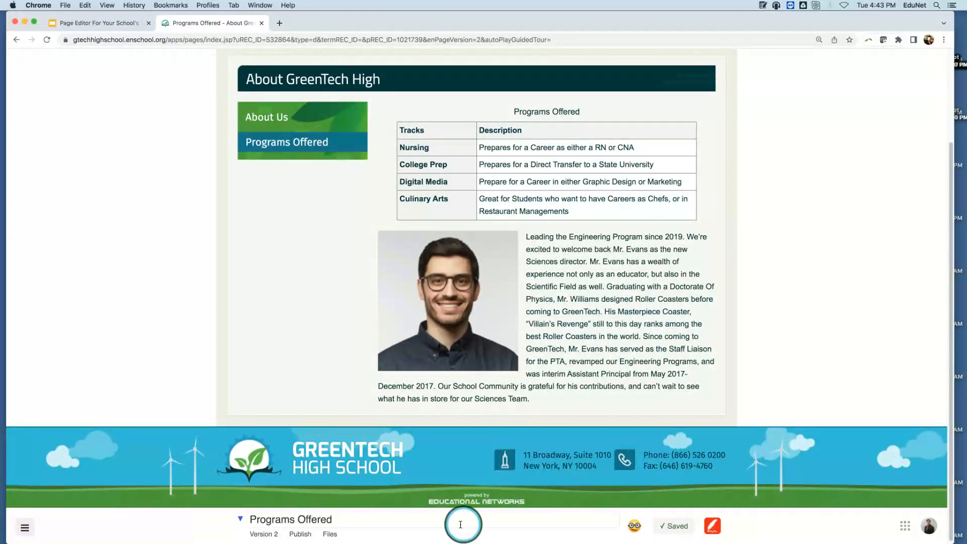
{"action": "left_click", "coordinate": [301, 534]}
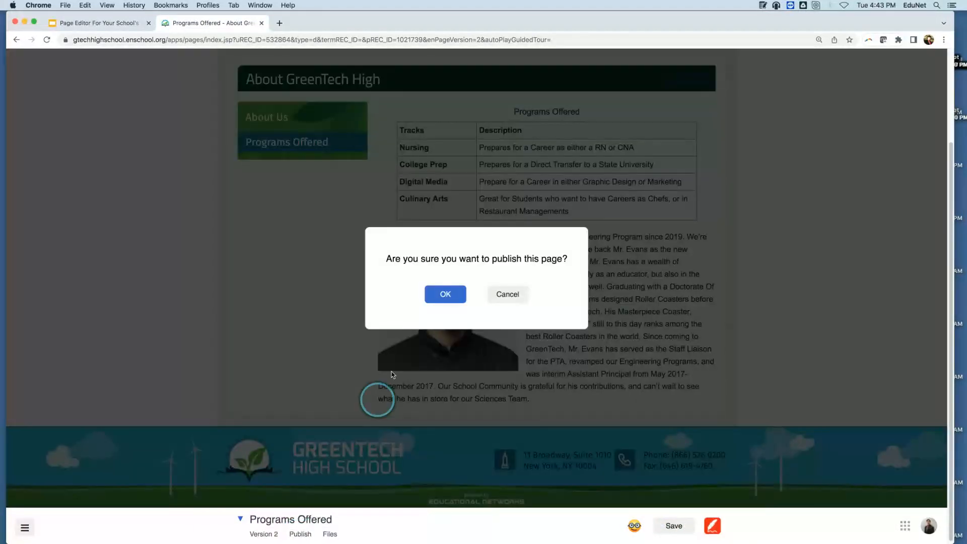
{"action": "left_click", "coordinate": [448, 295]}
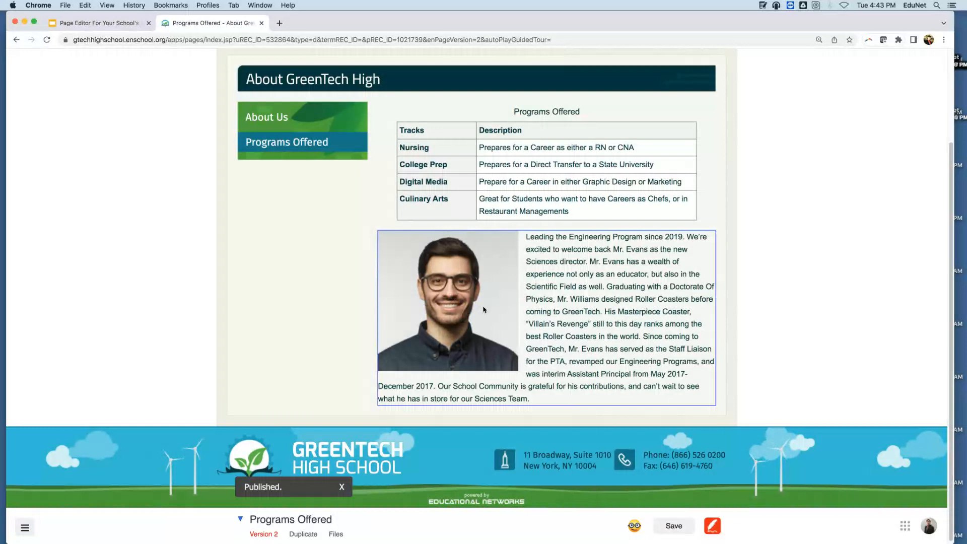
Return to the GreenTech High School homepage and log out of the site
{"action": "scroll", "coordinate": [317, 302], "scroll_direction": "up", "scroll_amount": 3}
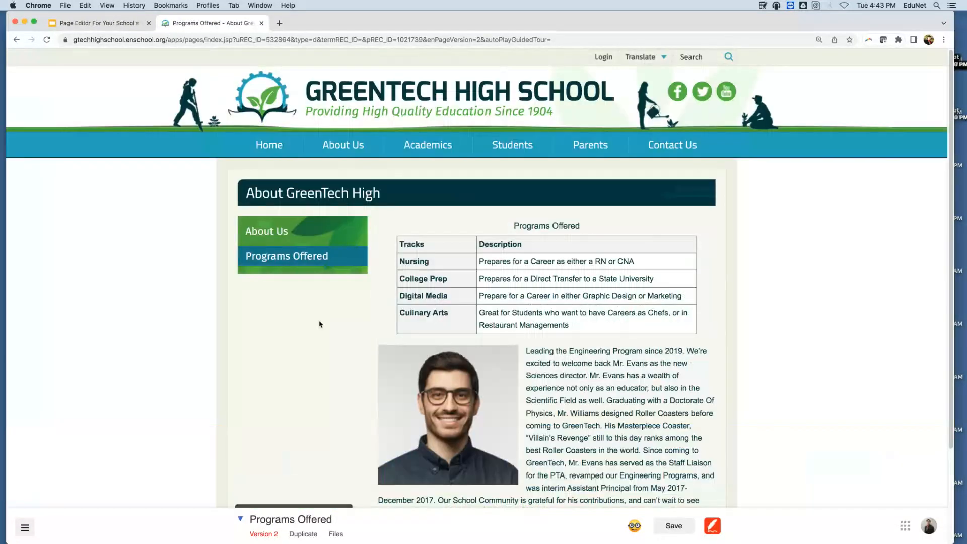
{"action": "left_click", "coordinate": [362, 99]}
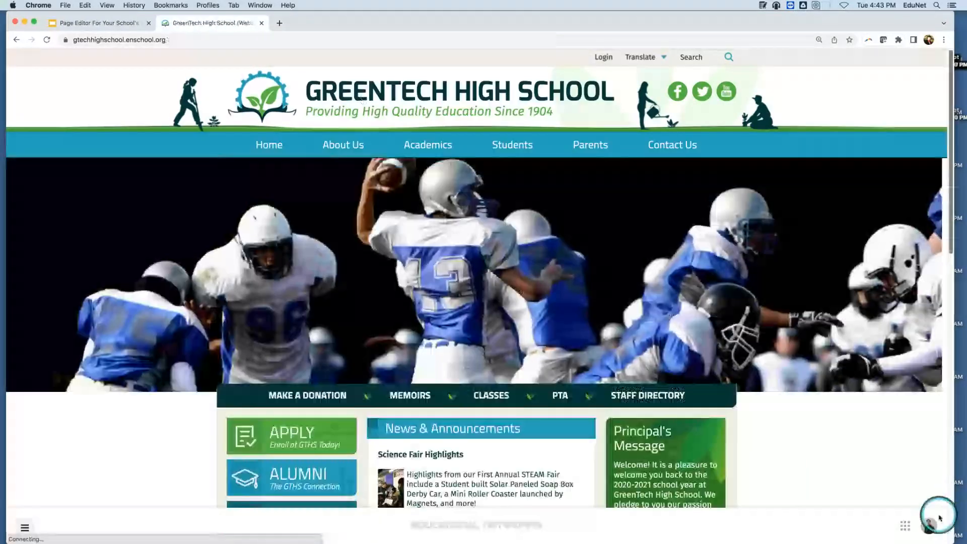
{"action": "left_click", "coordinate": [931, 523]}
{"action": "left_click", "coordinate": [912, 502]}
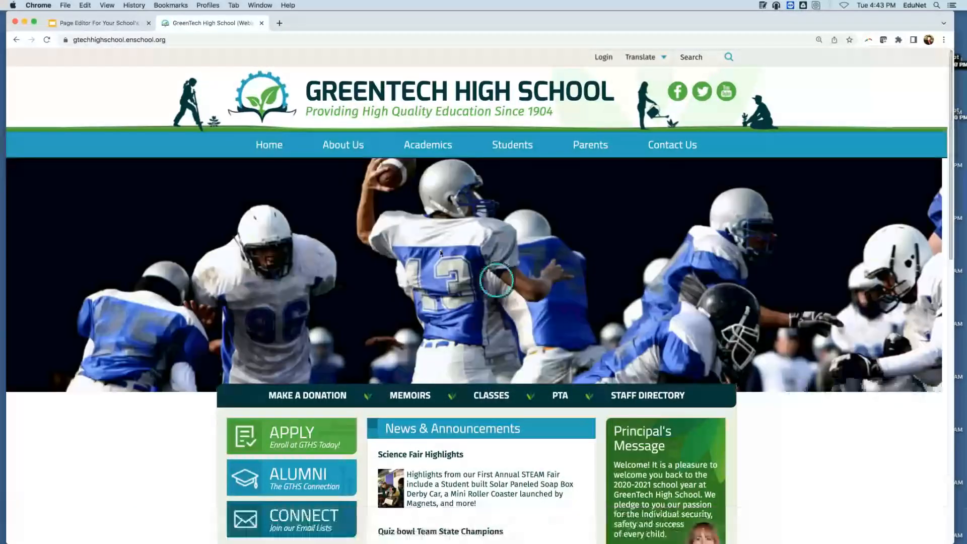
Open the About GreenTech High section from the public homepage and check the published Programs Offered page
{"action": "left_click", "coordinate": [320, 125]}
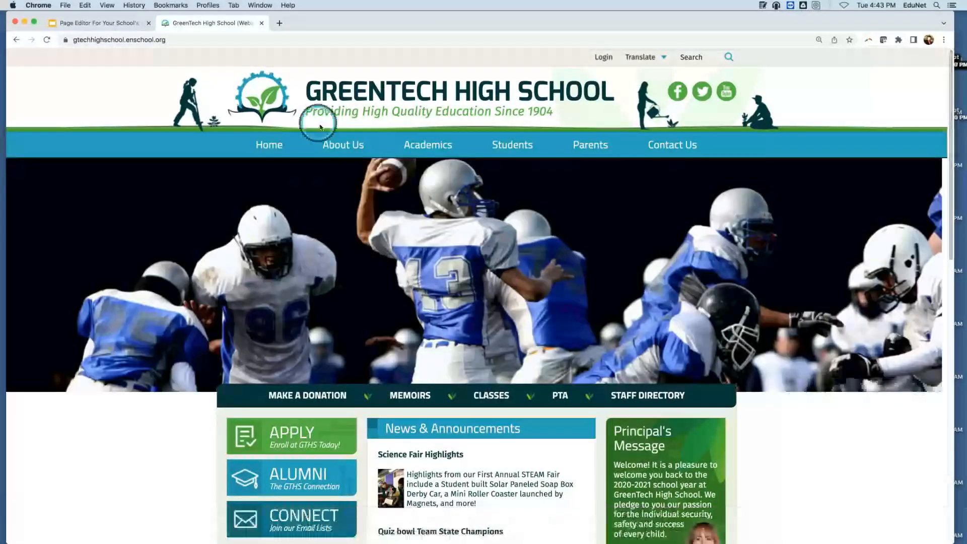
{"action": "mouse_move", "coordinate": [325, 143]}
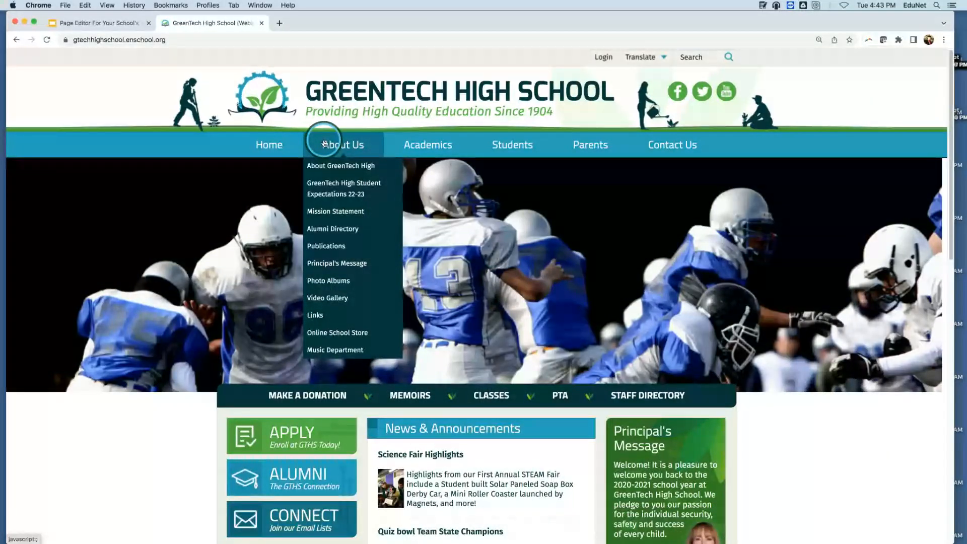
{"action": "left_click", "coordinate": [327, 172]}
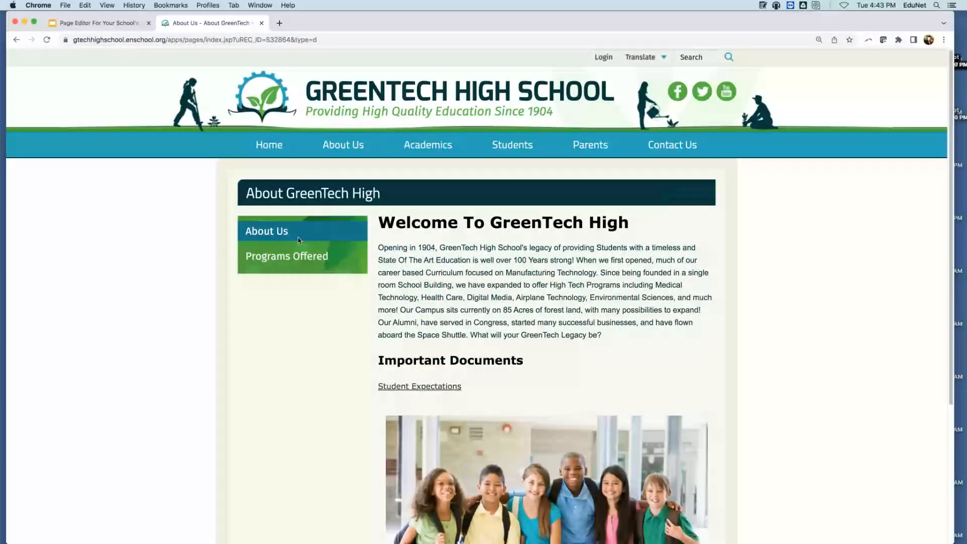
{"action": "left_click", "coordinate": [291, 260]}
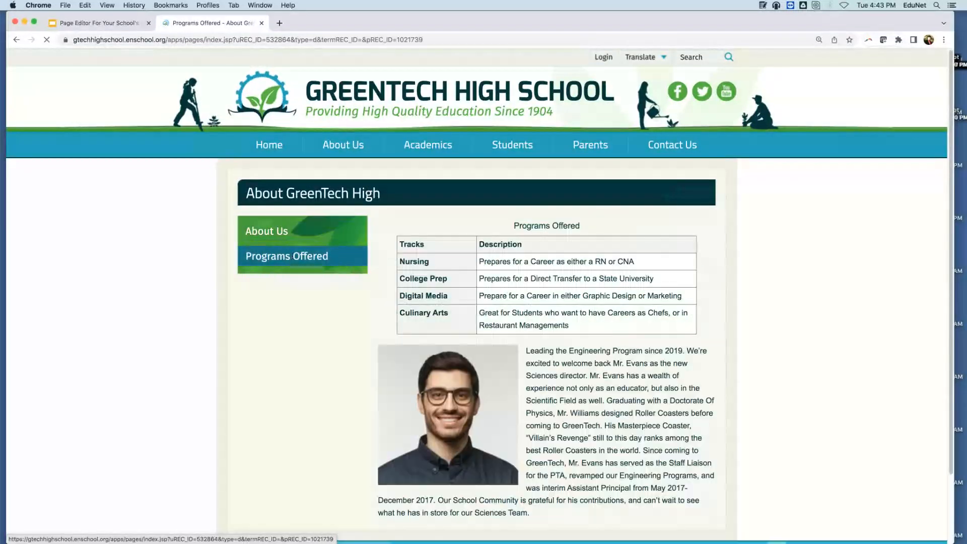
{"action": "scroll", "coordinate": [251, 277], "scroll_direction": "down", "scroll_amount": 2}
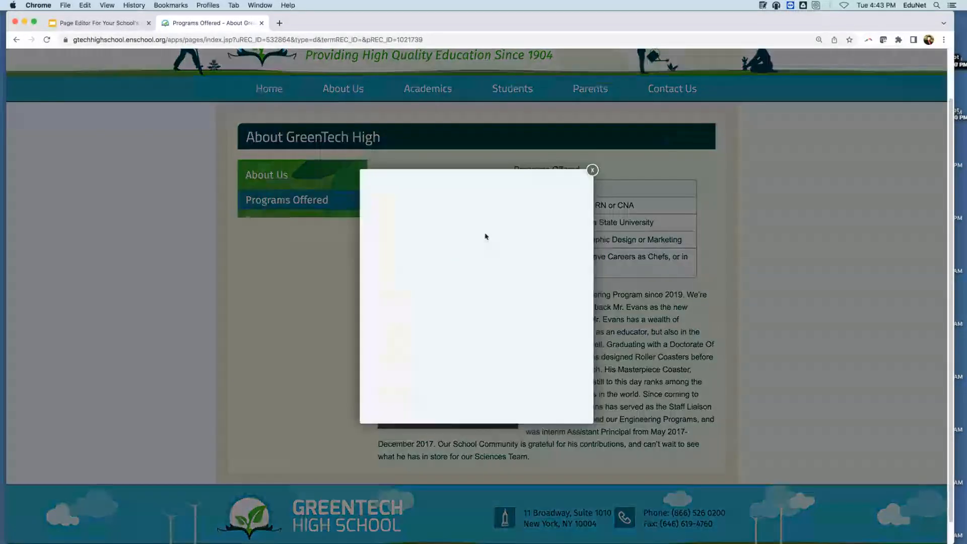
Log back in to the site with the saved credentials and view version 1 of the Programs Offered page
{"action": "left_click", "coordinate": [426, 264]}
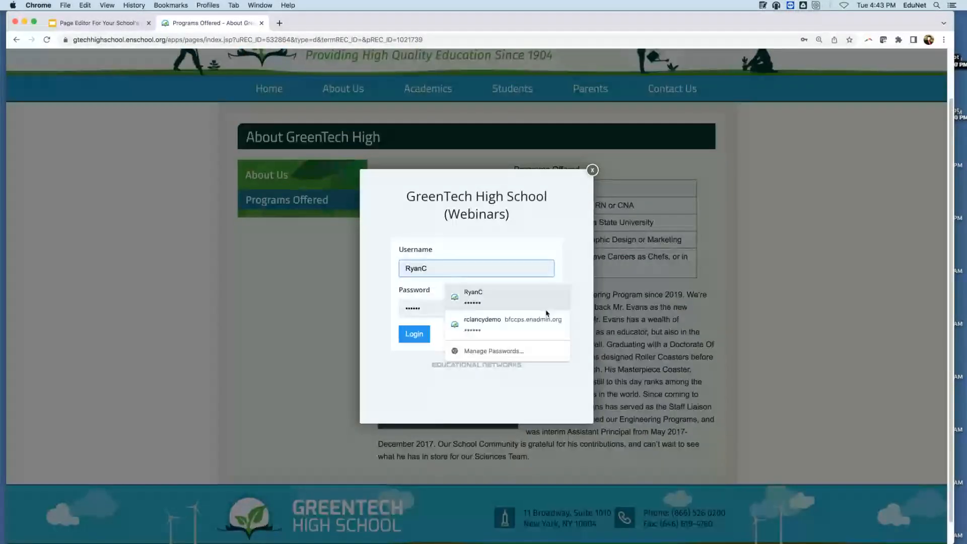
{"action": "left_click", "coordinate": [415, 335]}
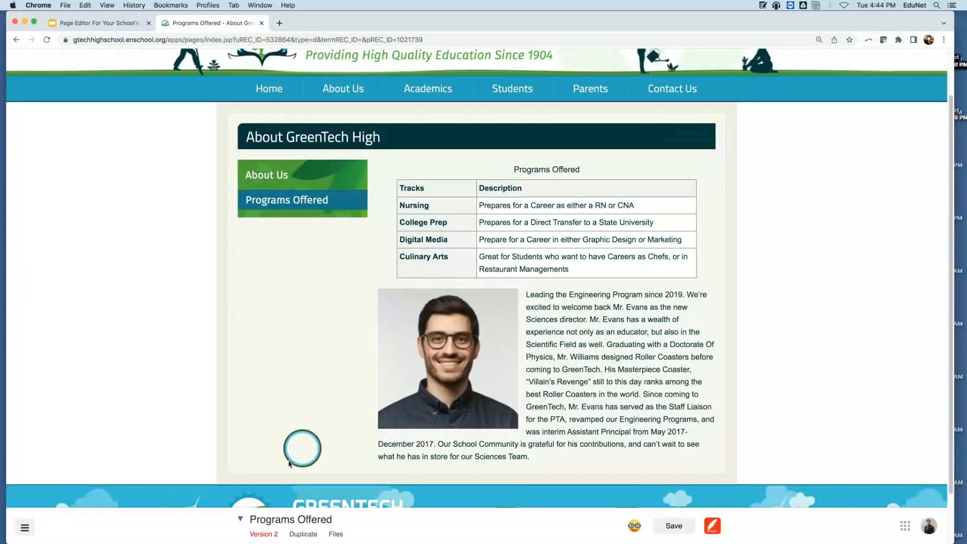
{"action": "left_click", "coordinate": [279, 533]}
{"action": "left_click", "coordinate": [264, 508]}
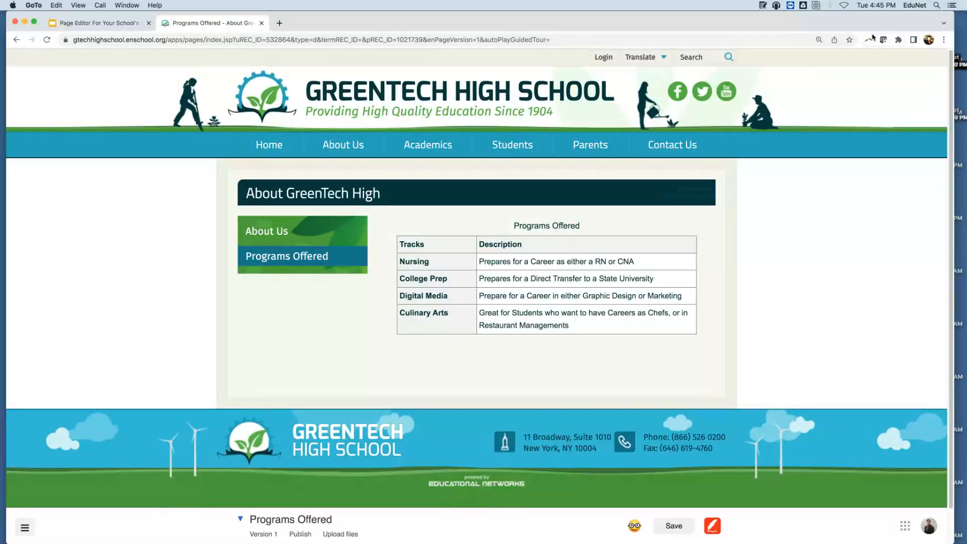
Open the About Us page of the section and review its text, document link and photo
{"action": "left_click", "coordinate": [325, 229]}
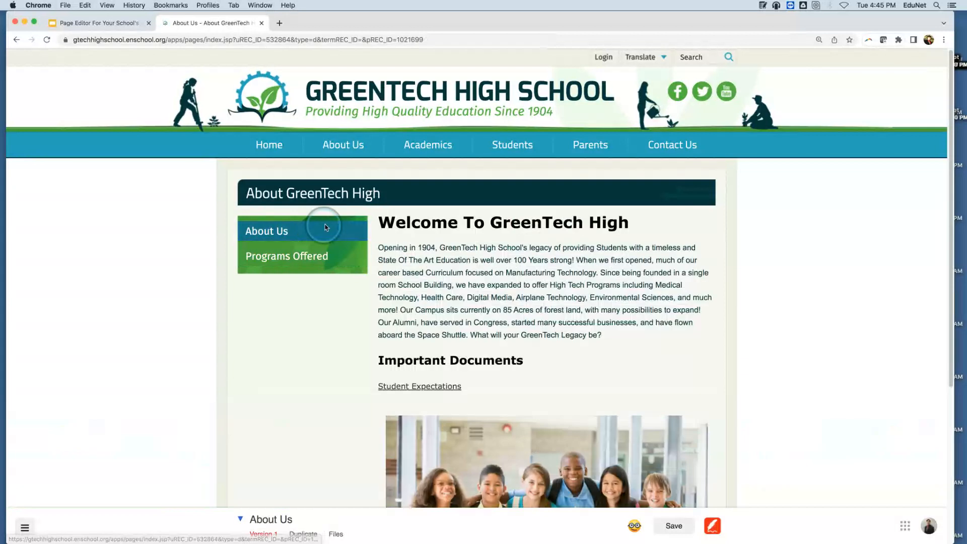
{"action": "scroll", "coordinate": [323, 221], "scroll_direction": "down", "scroll_amount": 4}
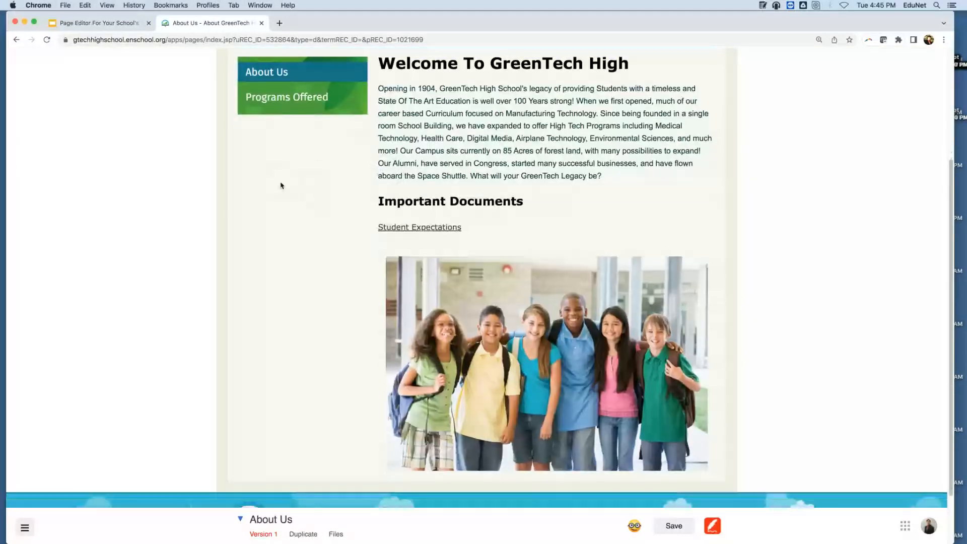
{"action": "scroll", "coordinate": [282, 185], "scroll_direction": "up", "scroll_amount": 4}
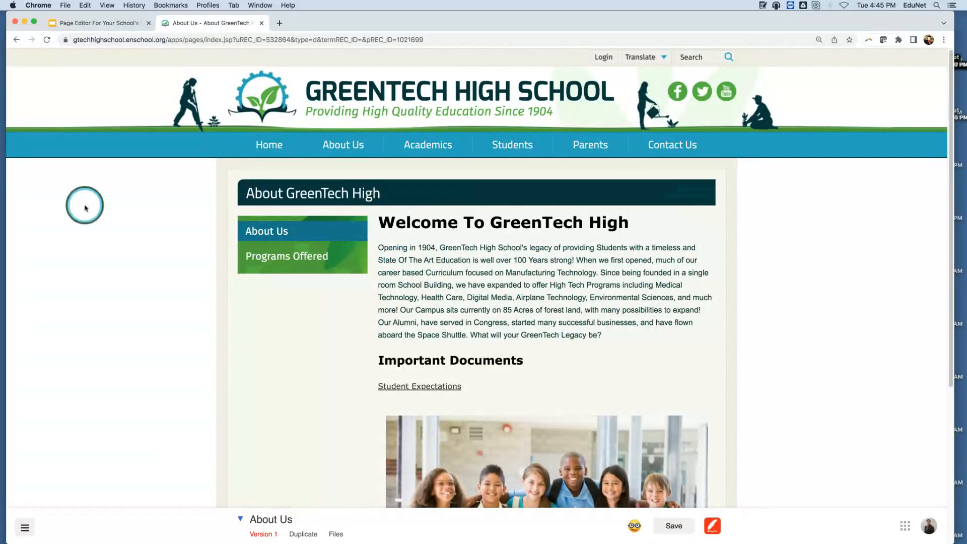
Start a new page in this section, review the page types with Spotlight Category selected, and close the dialog without creating the page
{"action": "left_click", "coordinate": [241, 522]}
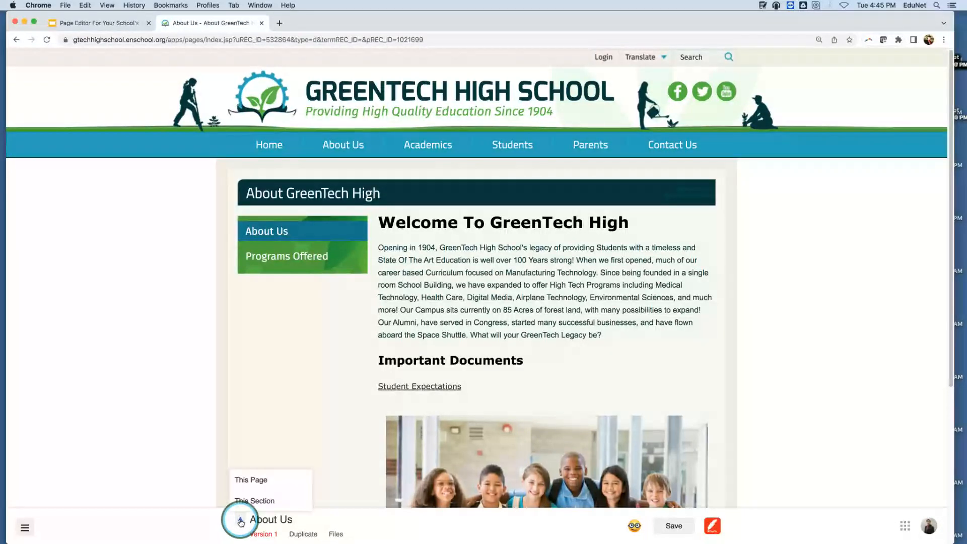
{"action": "mouse_move", "coordinate": [247, 505]}
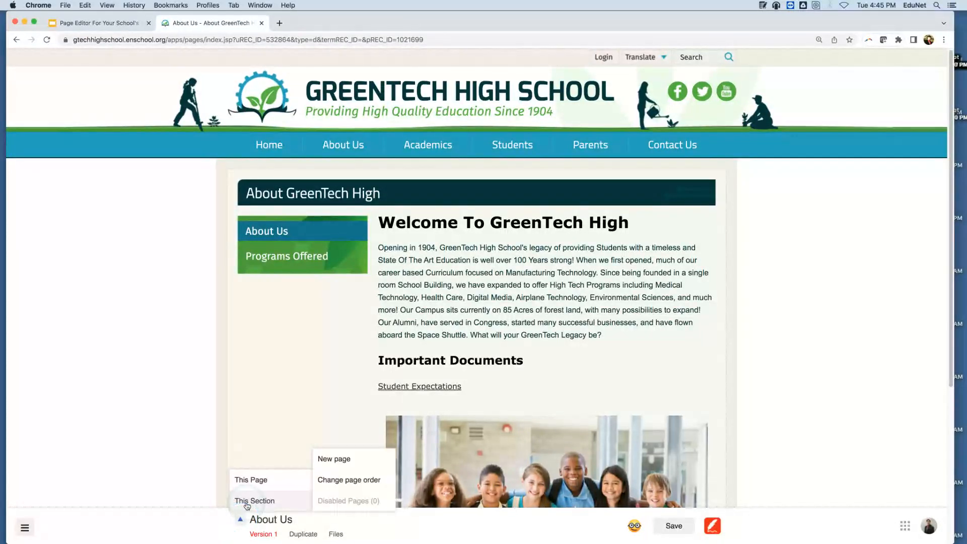
{"action": "left_click", "coordinate": [345, 465]}
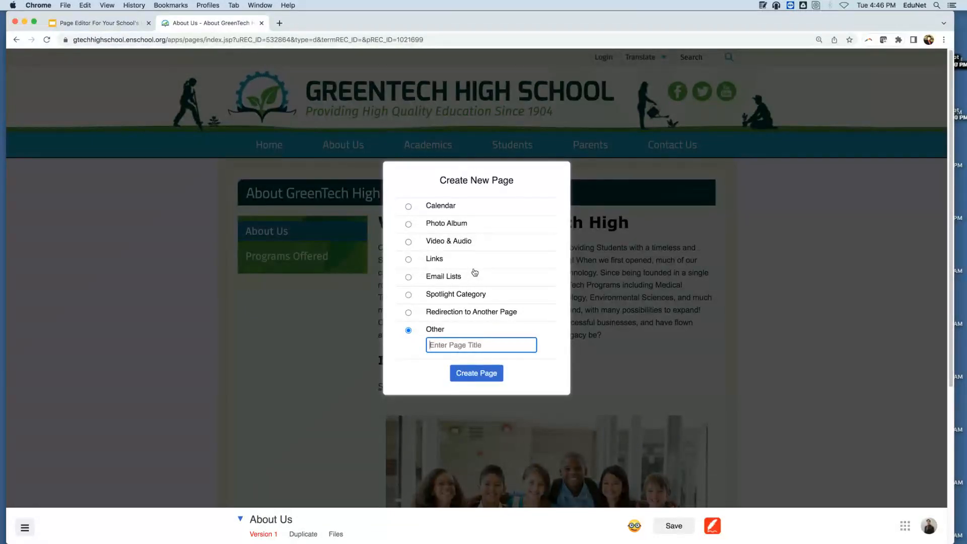
{"action": "left_click", "coordinate": [472, 297]}
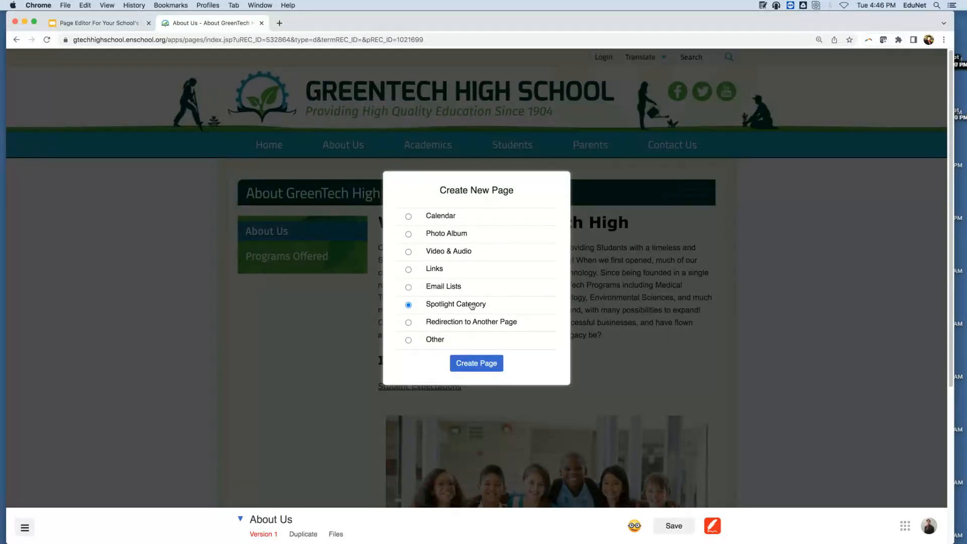
{"action": "left_click", "coordinate": [637, 301]}
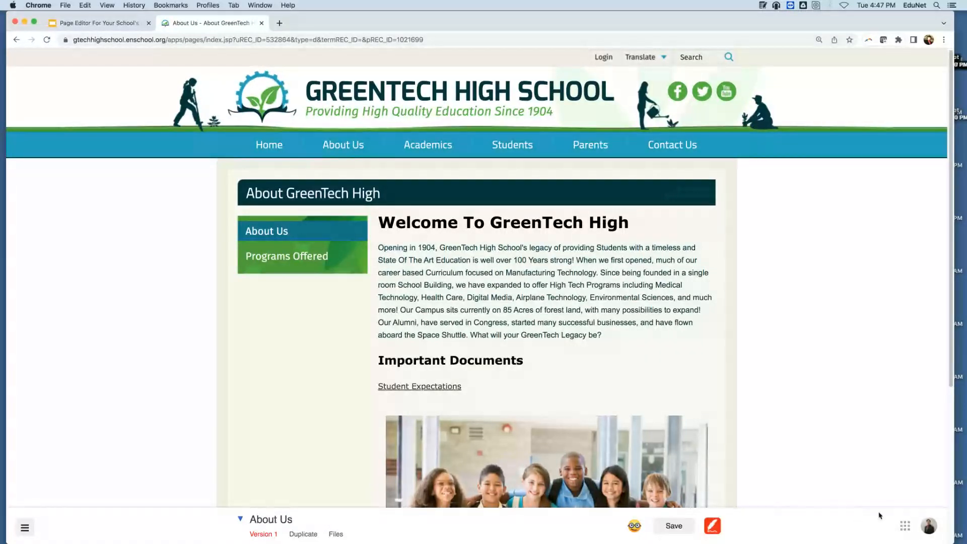
Open the Help Desk and bring up the form for creating a technical support ticket
{"action": "left_click", "coordinate": [904, 526]}
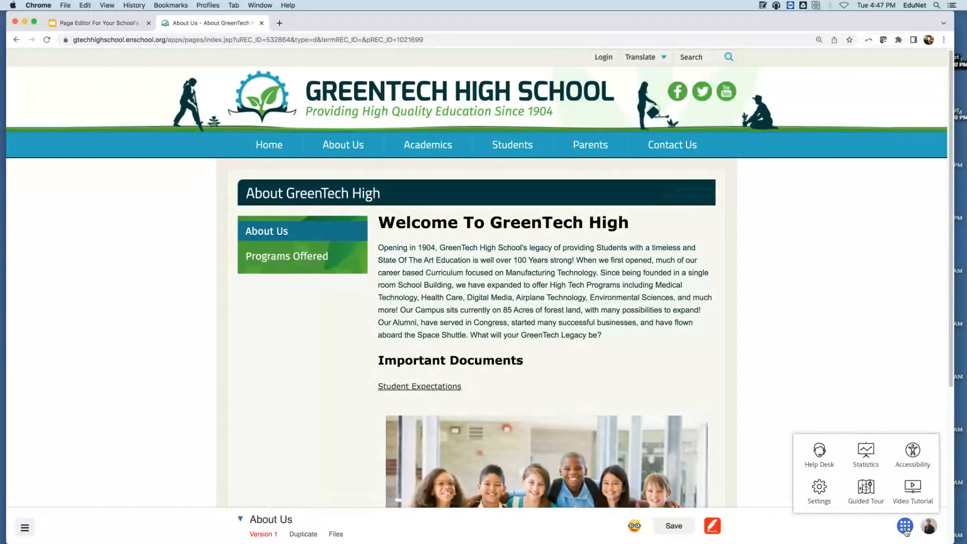
{"action": "left_click", "coordinate": [832, 457]}
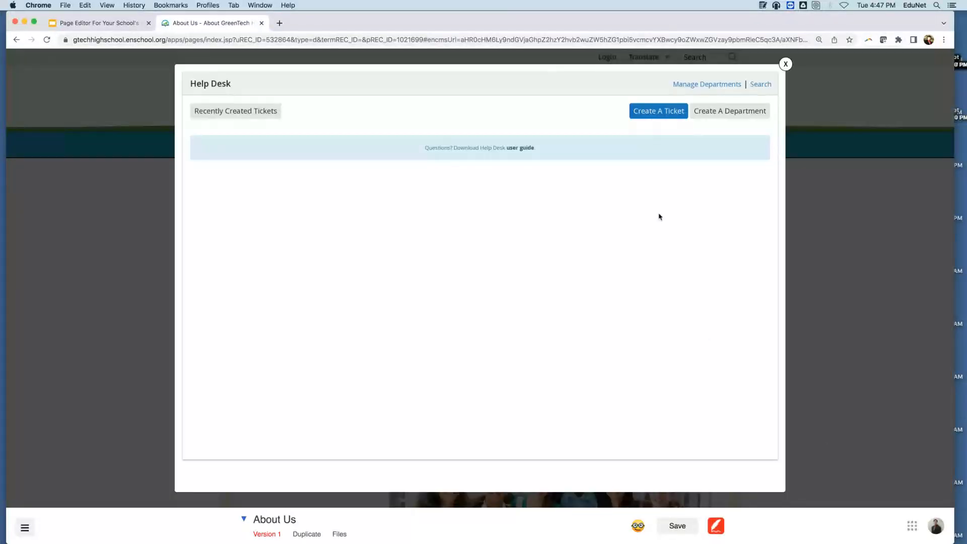
{"action": "left_click", "coordinate": [666, 116]}
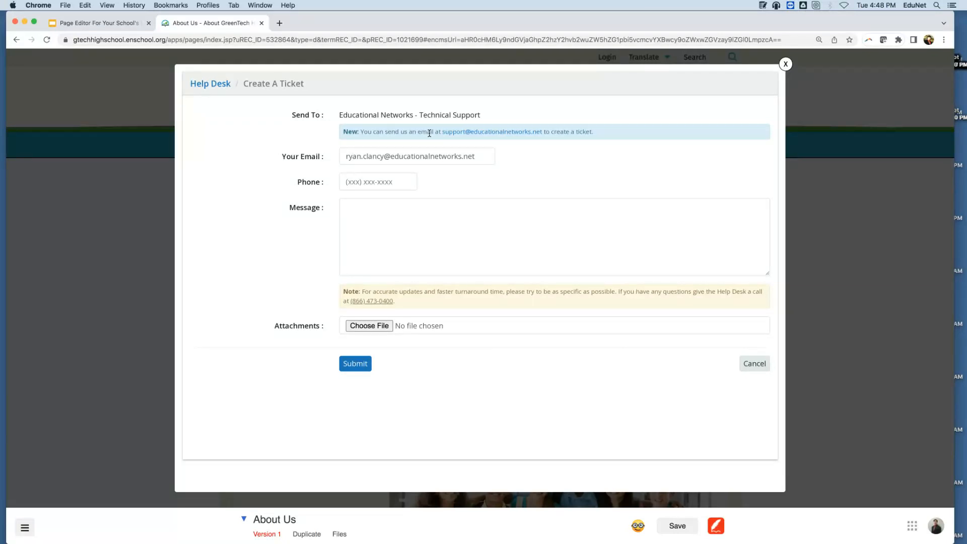
Switch to the Google Slides presentation and present the Thank You slide with the contact details in full screen
{"action": "left_click", "coordinate": [128, 30]}
{"action": "left_click", "coordinate": [83, 304]}
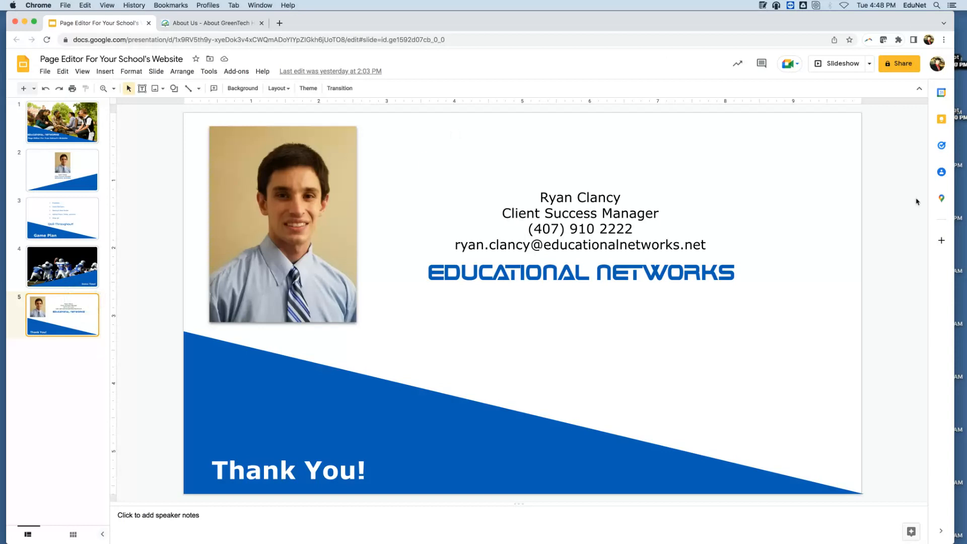
{"action": "left_click", "coordinate": [844, 65]}
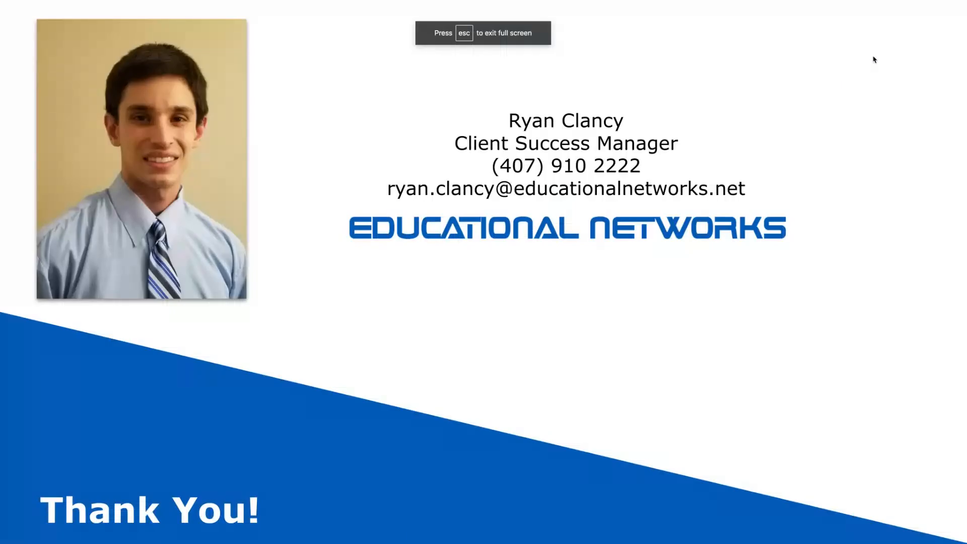